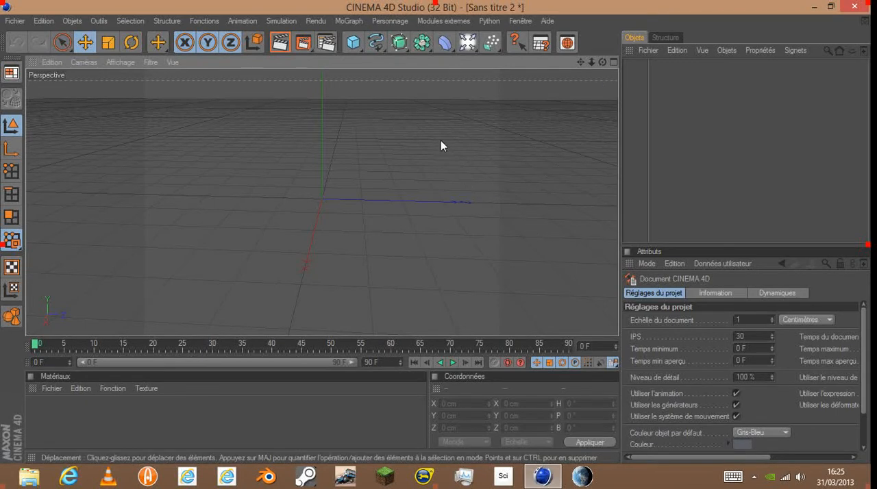
left_click_drag(440, 144, 514, 143, "alt")
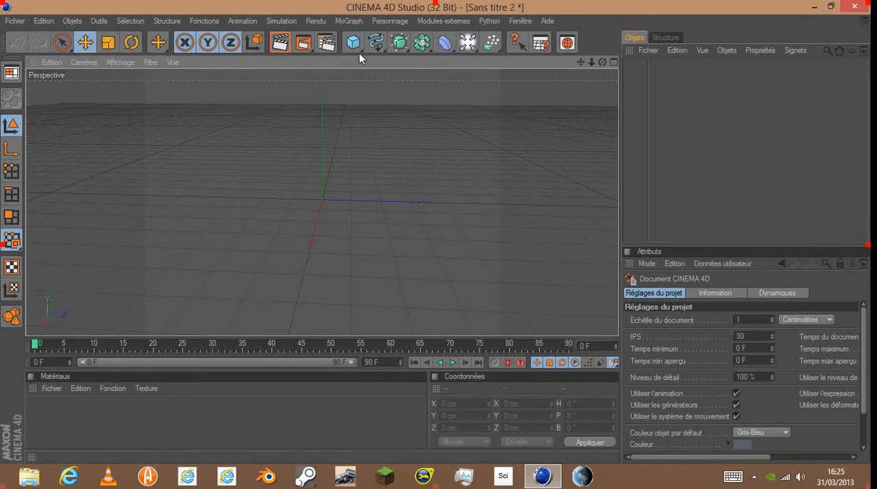
left_click(461, 44)
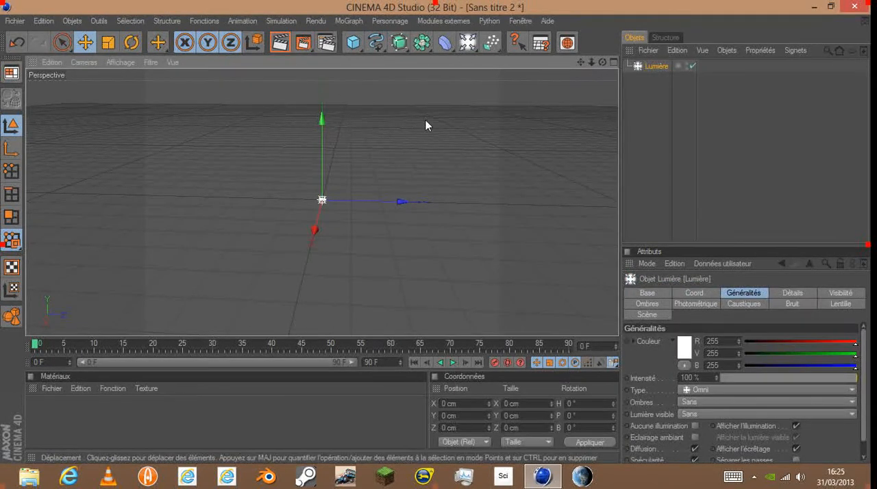
key("Delete")
- Add a floor (Sol) object to the scene, render the active view, and deselect the floor
left_click(469, 44)
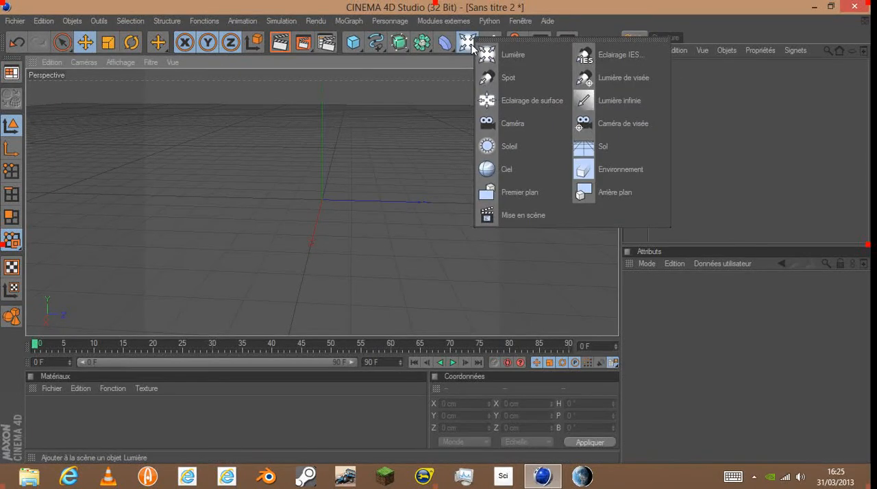
left_click(629, 139)
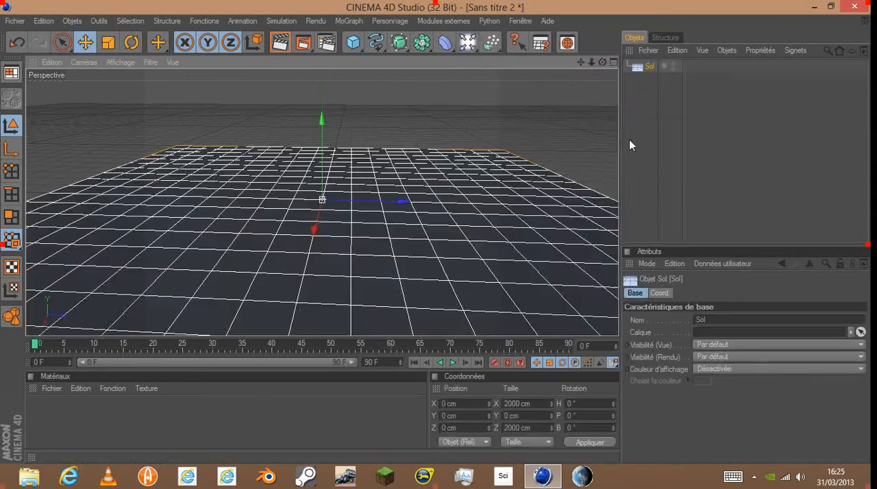
scroll(399, 247, "down", 4)
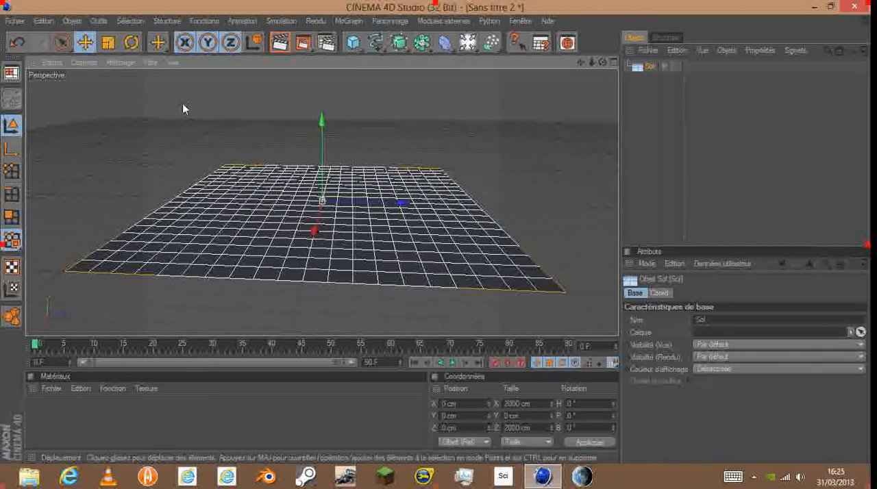
left_click(281, 43)
left_click(784, 185)
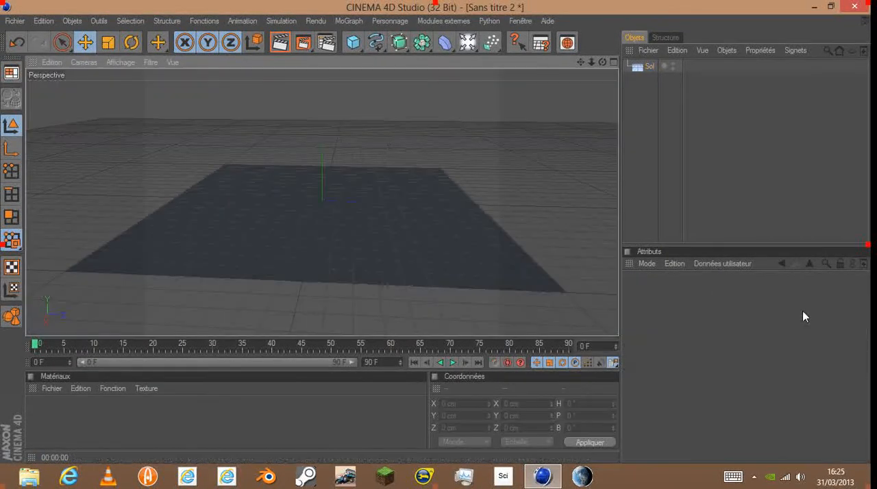
- Add a cube at the centre of the floor and raise it to about 102 cm on Y
left_click_drag(602, 62, 450, 67)
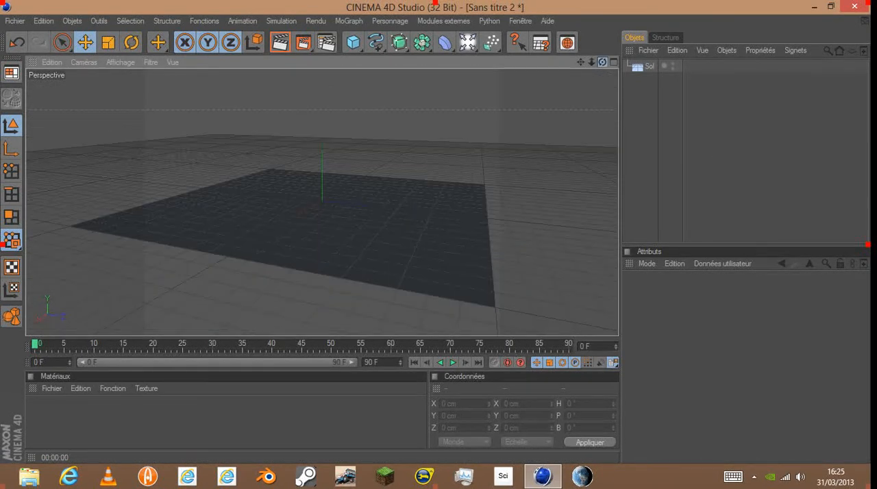
left_click(354, 43)
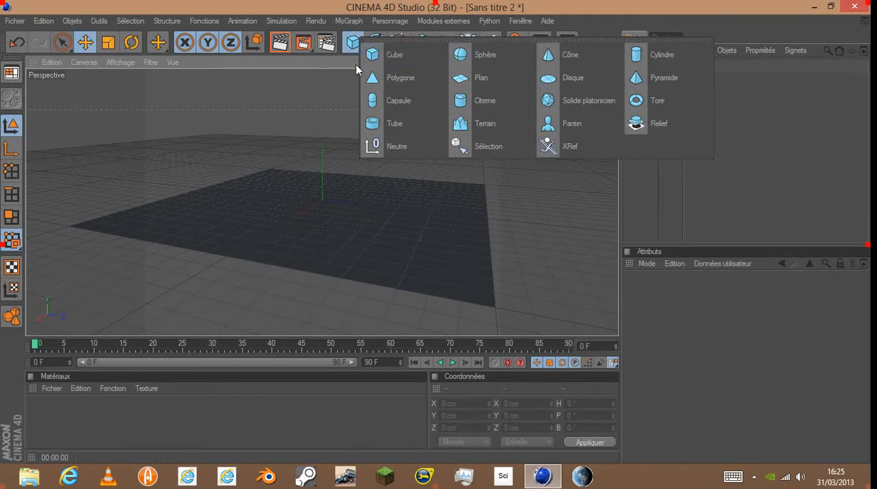
left_click(354, 42)
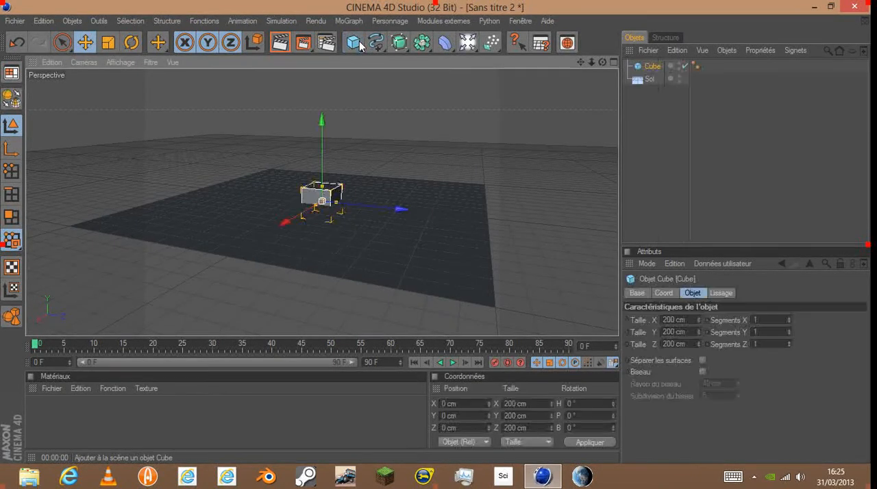
mouse_move(322, 122)
left_mouse_down()
mouse_move(322, 101)
mouse_move(321, 109)
left_mouse_up()
left_click_drag(603, 63, 215, 121)
scroll(215, 120, "up", 4)
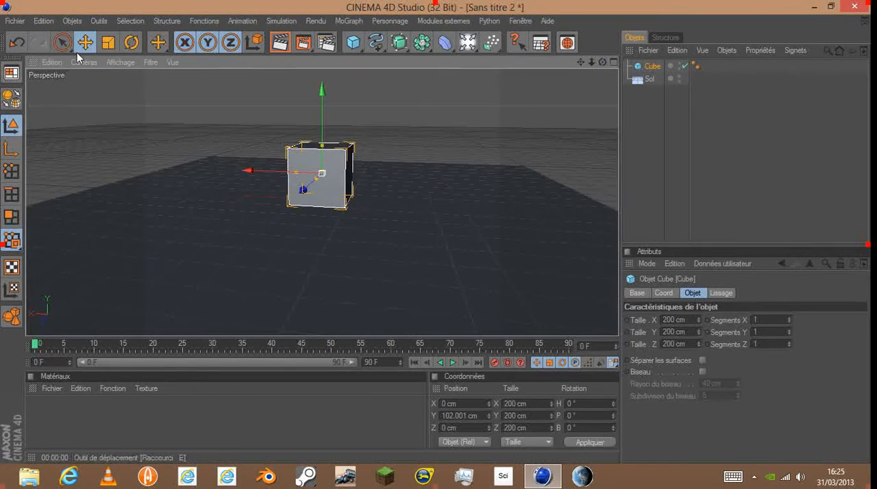
- Scale the cube into a thin upright panel about 649 cm wide, 480 cm high and 22 cm deep
left_click(109, 43)
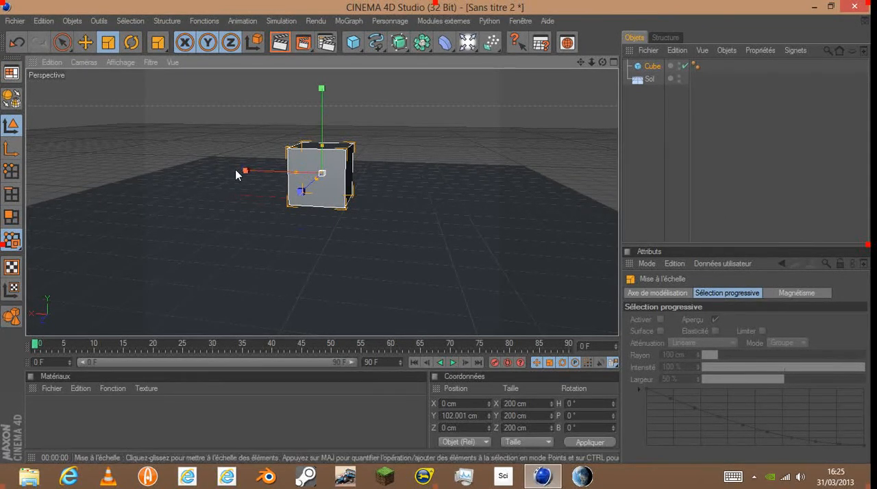
scroll(291, 172, "up", 3)
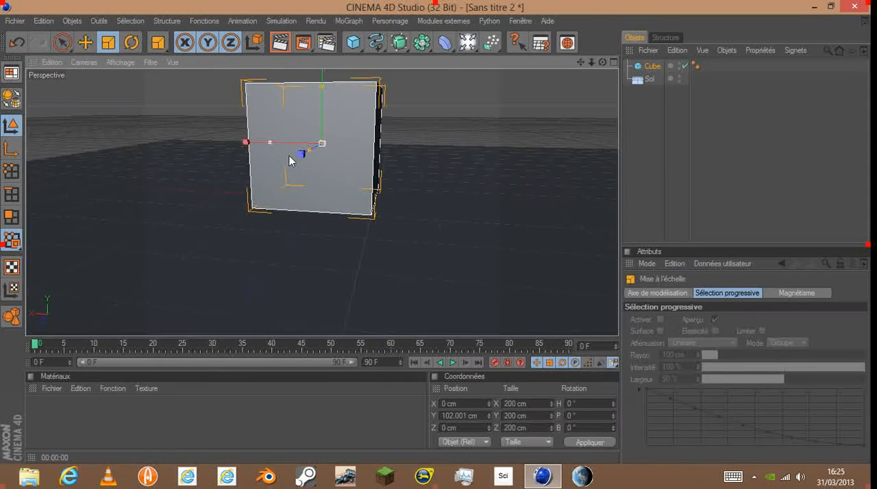
scroll(272, 146, "down", 4)
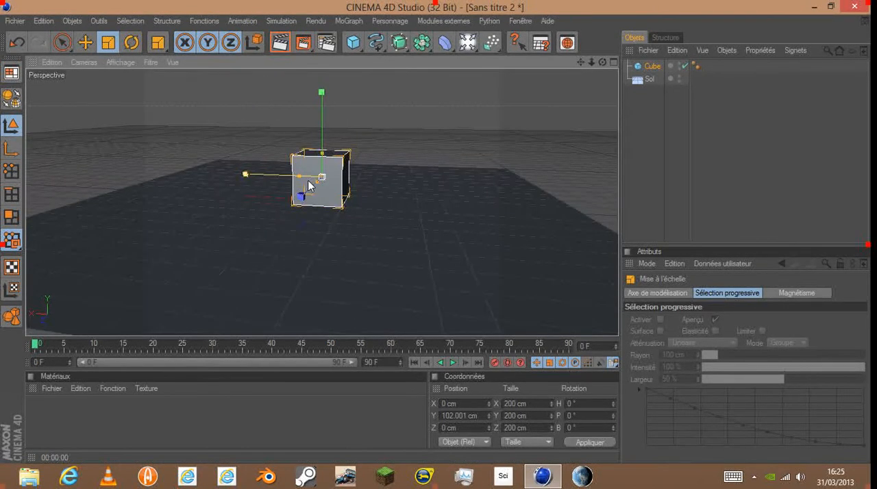
left_click_drag(300, 177, 247, 175)
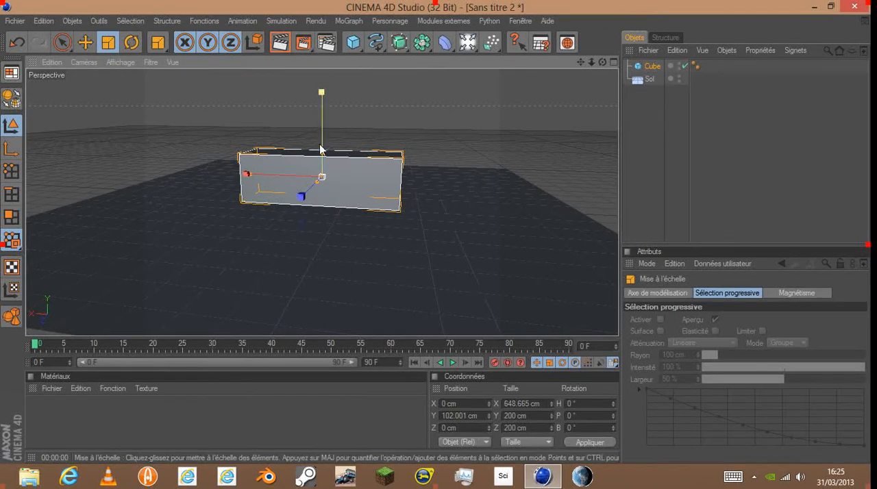
left_click_drag(322, 152, 322, 119)
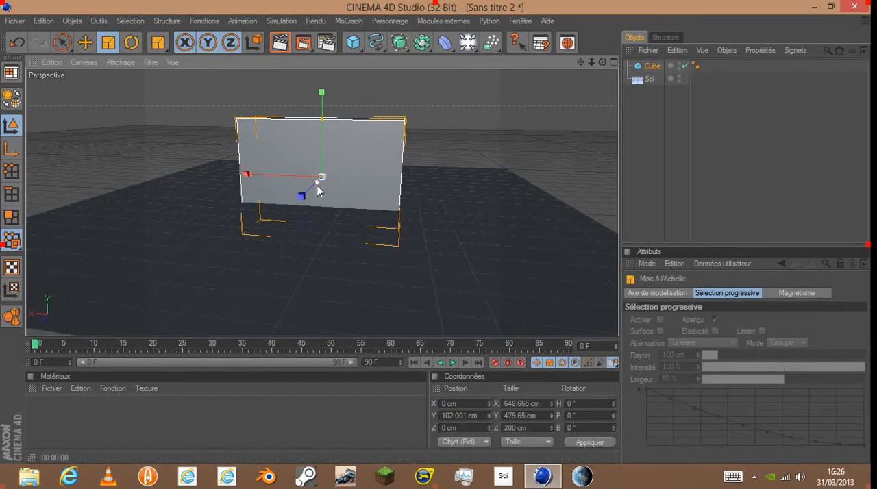
left_click_drag(317, 182, 317, 180)
left_click_drag(602, 63, 319, 178)
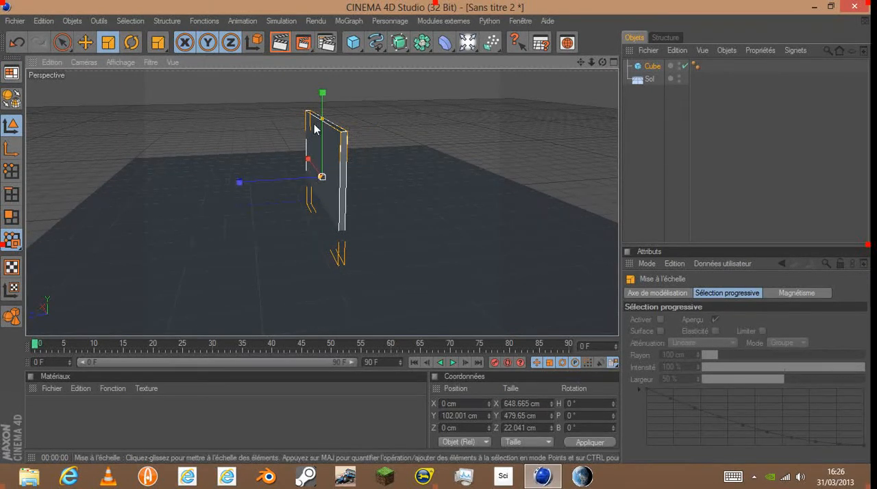
- Raise the panel onto the floor at about 251 cm on Y and stretch its height to about 501 cm
left_click(85, 42)
left_click_drag(321, 103, 322, 74)
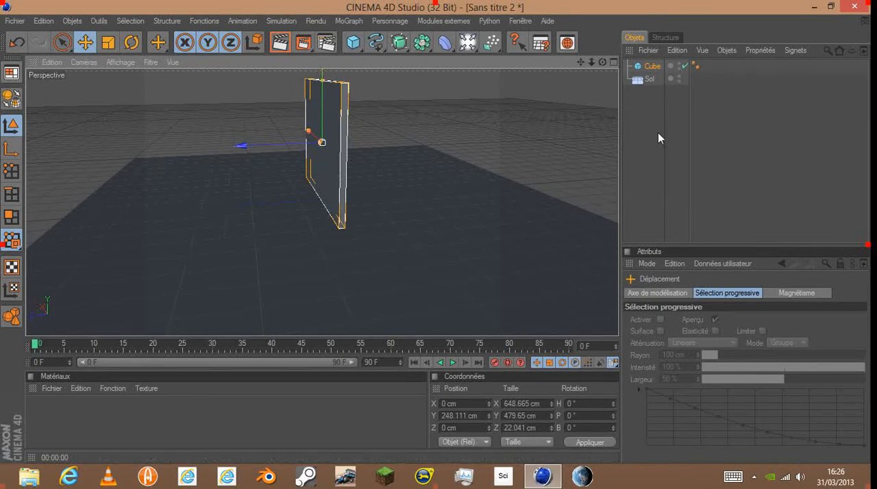
left_click_drag(602, 62, 622, 57)
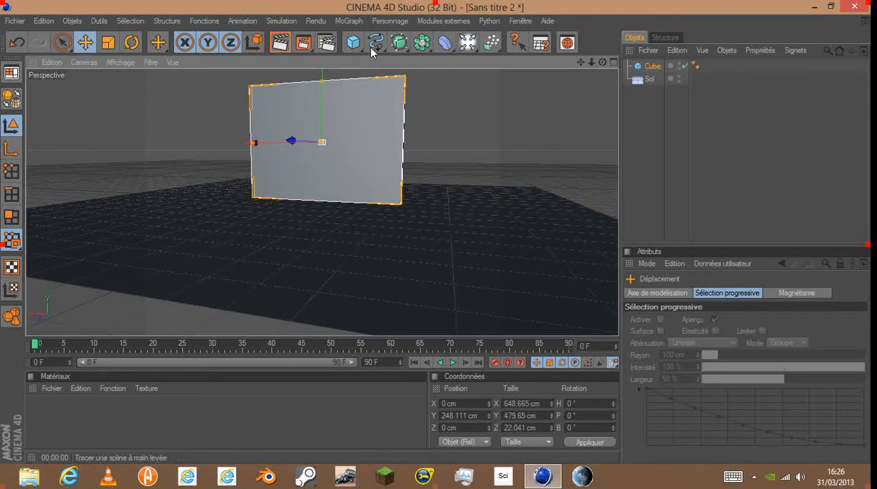
mouse_move(322, 81)
left_mouse_down()
mouse_move(322, 93)
mouse_move(322, 74)
left_mouse_up()
scroll(300, 81, "down", 2)
mouse_move(603, 61)
left_mouse_down()
mouse_move(579, 76)
mouse_move(547, 59)
mouse_move(601, 74)
mouse_move(597, 65)
left_mouse_up()
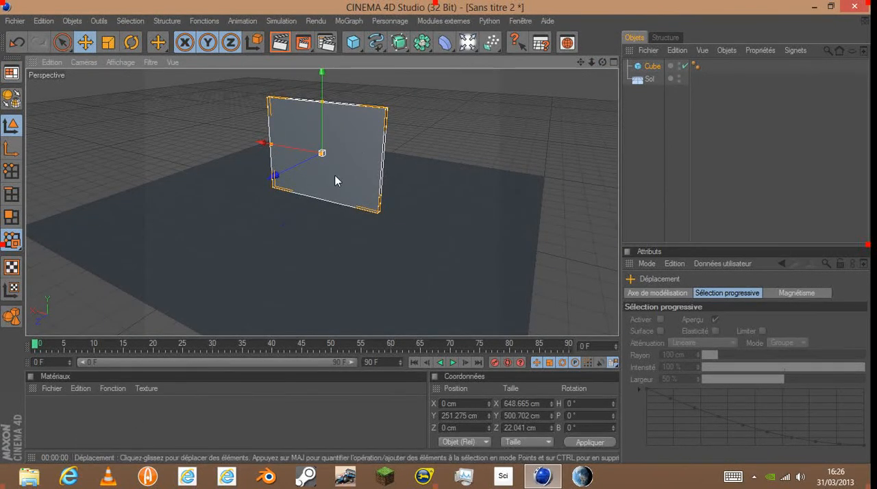
- Create a new material and open it in the material editor
double_click(62, 402)
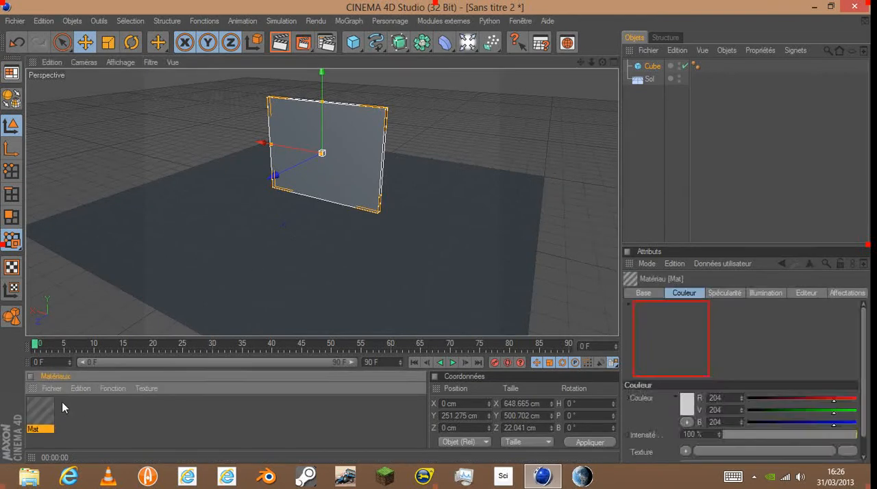
double_click(35, 429)
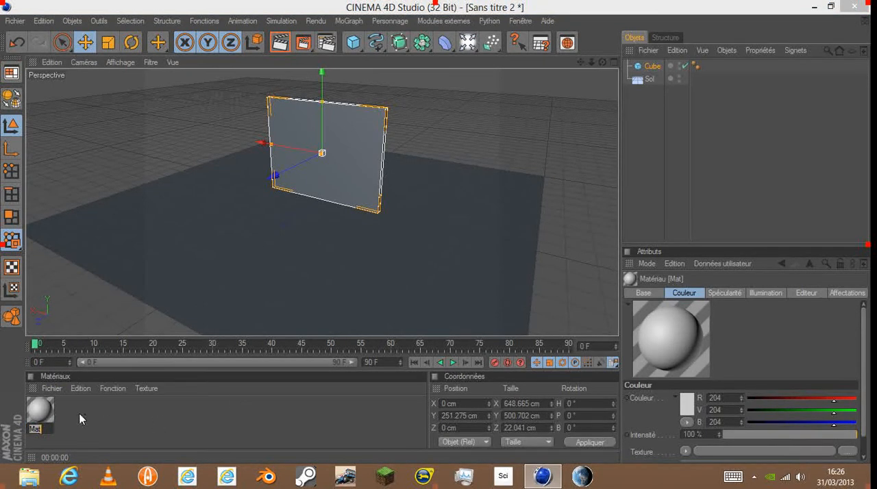
double_click(40, 410)
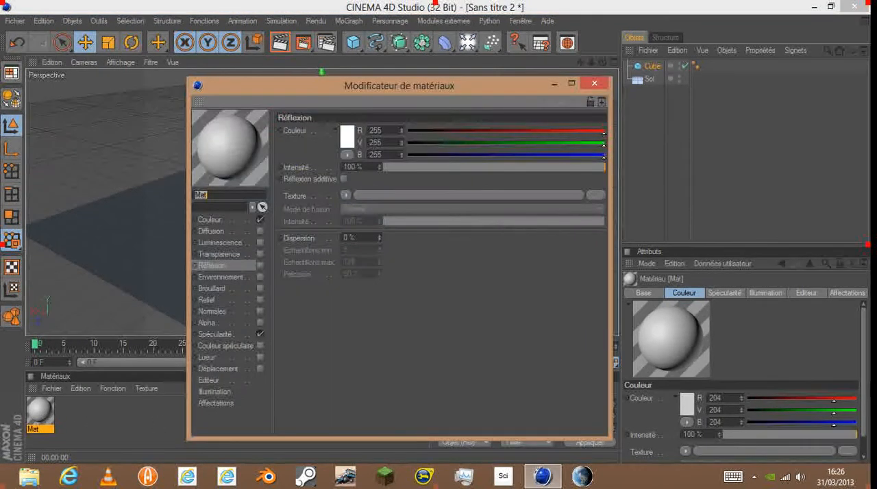
left_click(348, 137)
left_click_drag(352, 99, 358, 94)
left_click(324, 197)
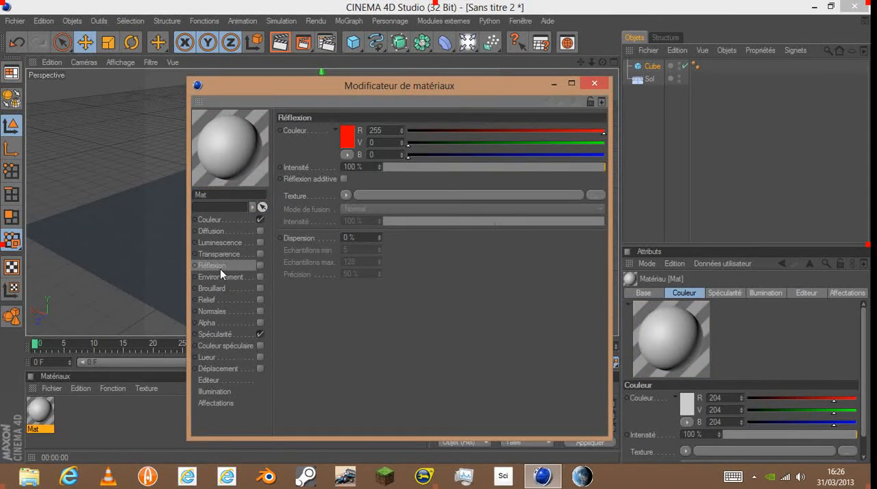
left_click(348, 139)
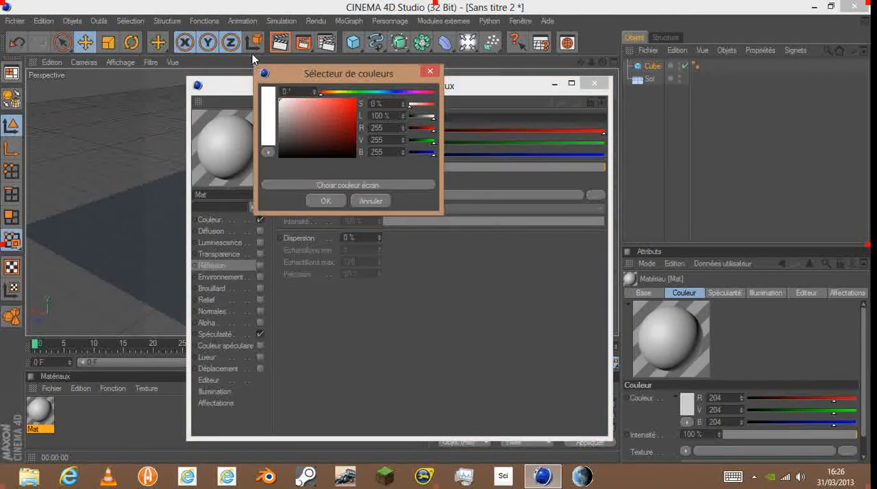
left_click(324, 201)
- Set the new material's Couleur channel to pure red (R 255, V 0, B 0)
left_click(213, 220)
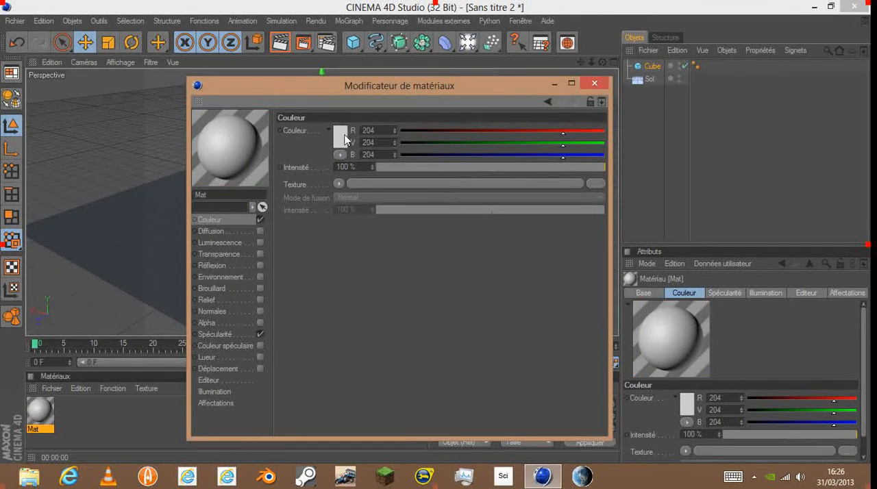
left_click(346, 141)
left_click(325, 113)
left_click_drag(325, 117, 379, 73)
left_click(322, 196)
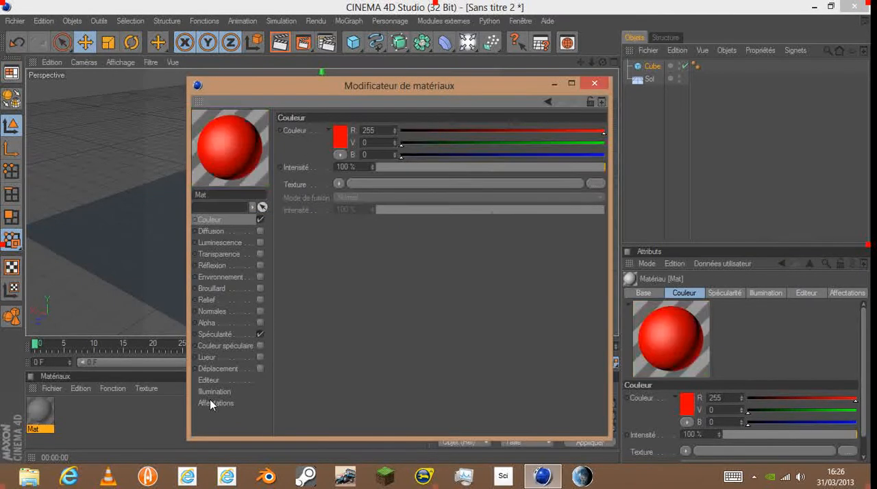
- Enable reflection at 14 % intensity and transparency at 57 % intensity on the red material
left_click(254, 265)
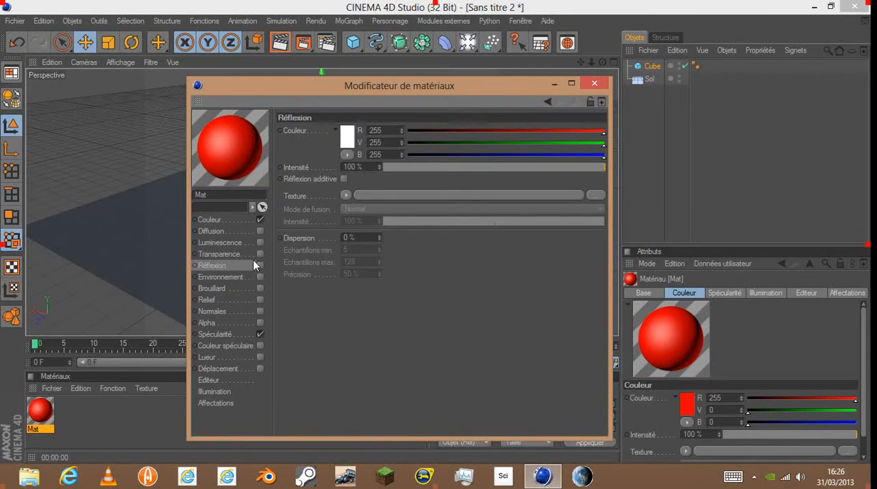
left_click_drag(585, 167, 415, 166)
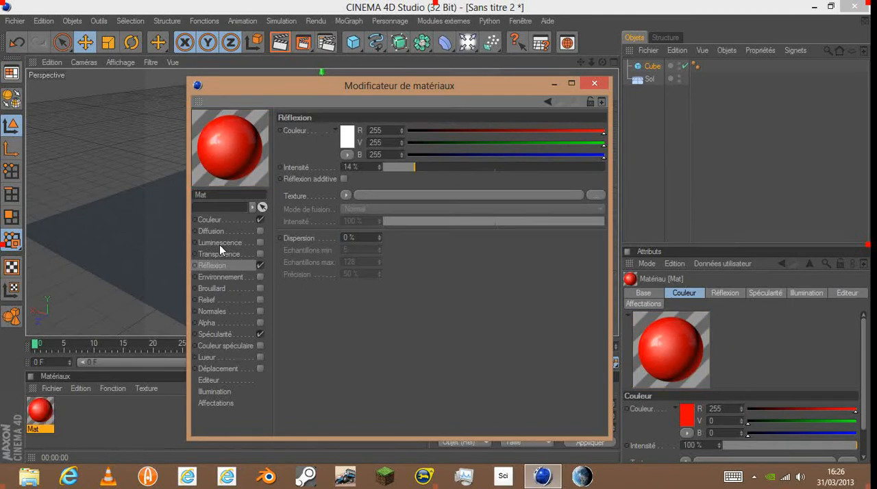
left_click(260, 254)
left_click_drag(543, 169, 516, 169)
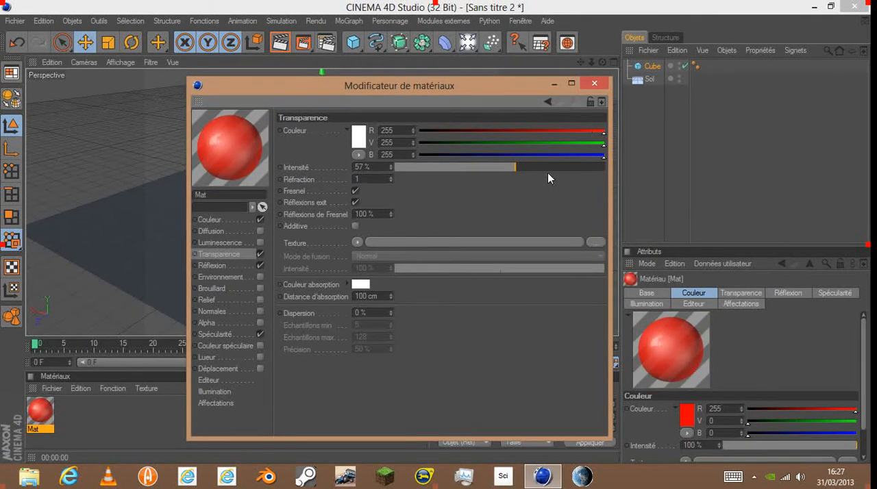
left_click(595, 83)
- Create a second material and open it in the material editor
left_click(76, 411)
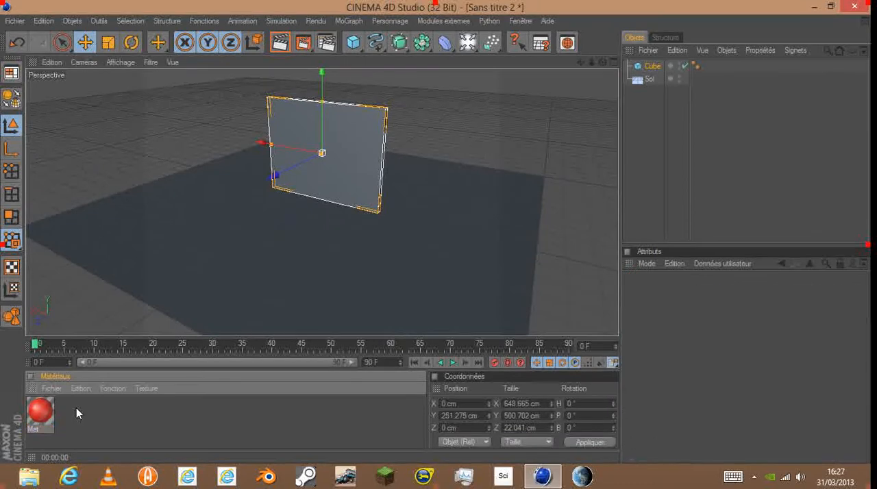
double_click(76, 408)
double_click(37, 416)
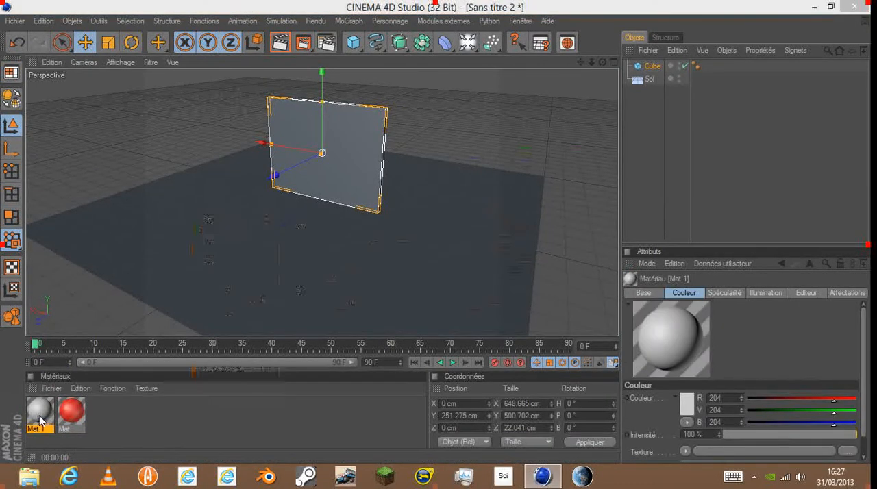
left_click(359, 137)
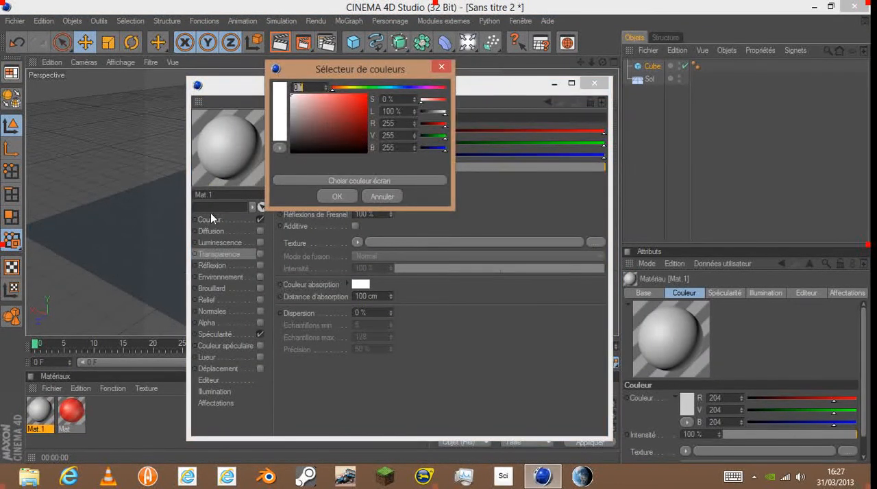
left_click(355, 196)
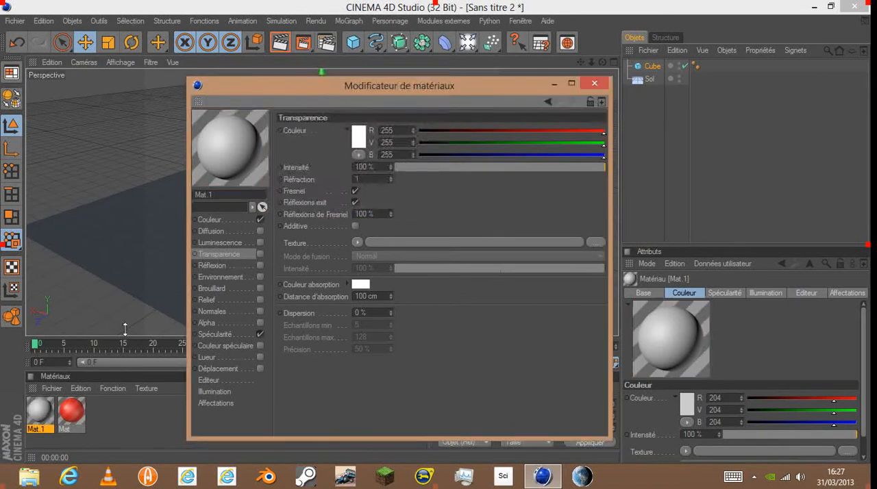
- Set the second material's Couleur channel to green (R 4, V 244, B 80)
left_click(212, 220)
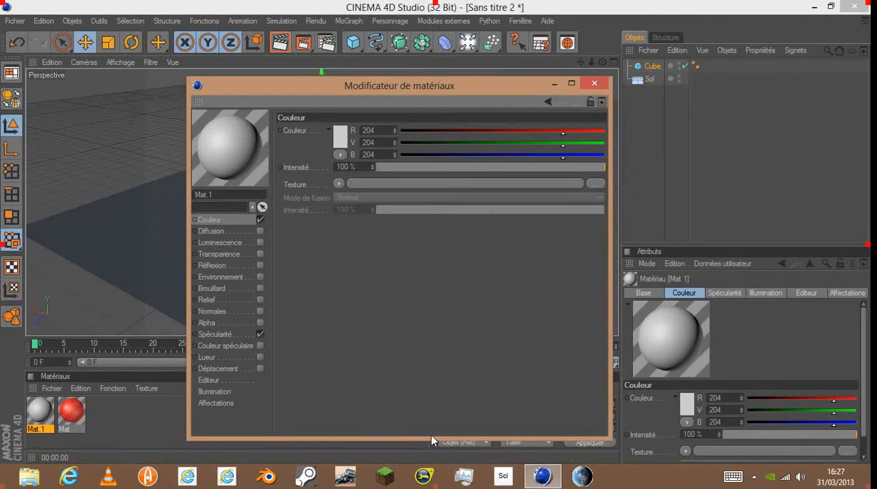
left_click(347, 137)
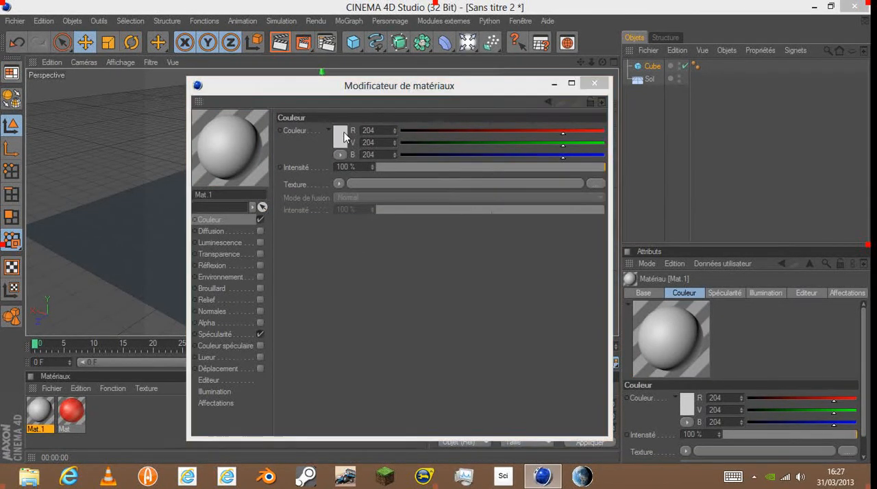
left_click_drag(388, 83, 351, 96)
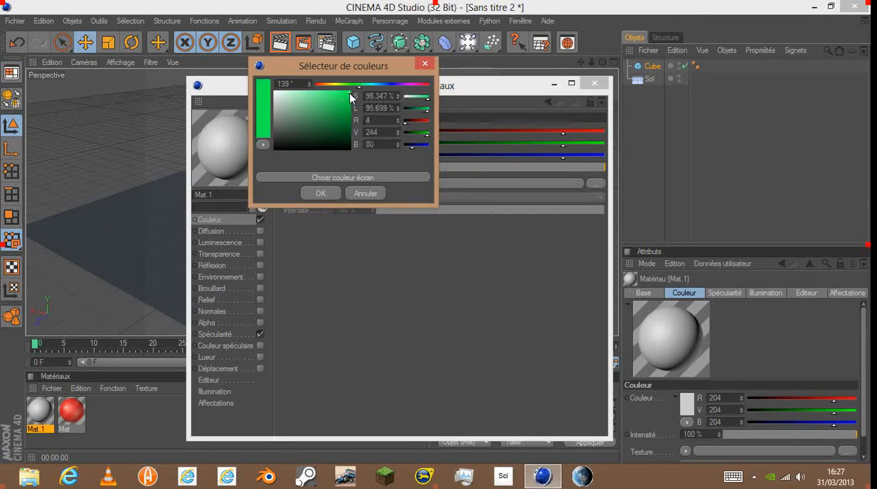
left_click(320, 194)
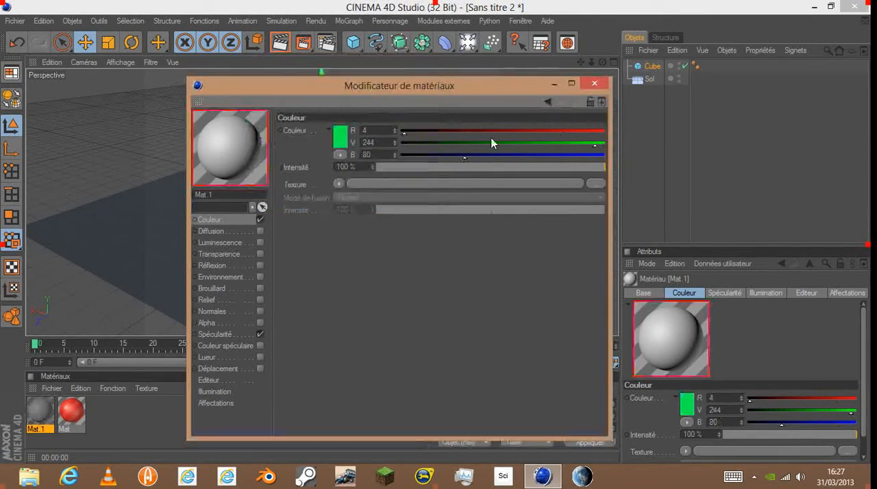
- Try a Fresnel texture in the green material's Couleur channel, open its shader settings, and clear the texture
left_click(338, 185)
left_click(355, 326)
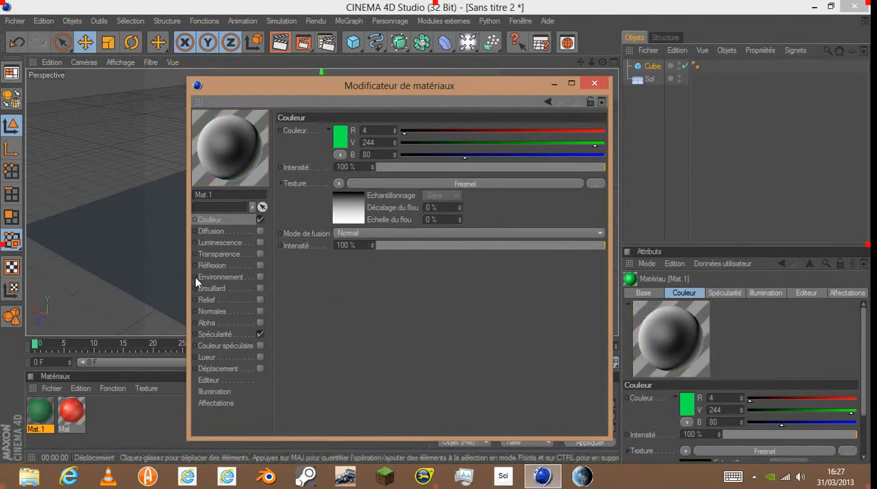
left_click(341, 207)
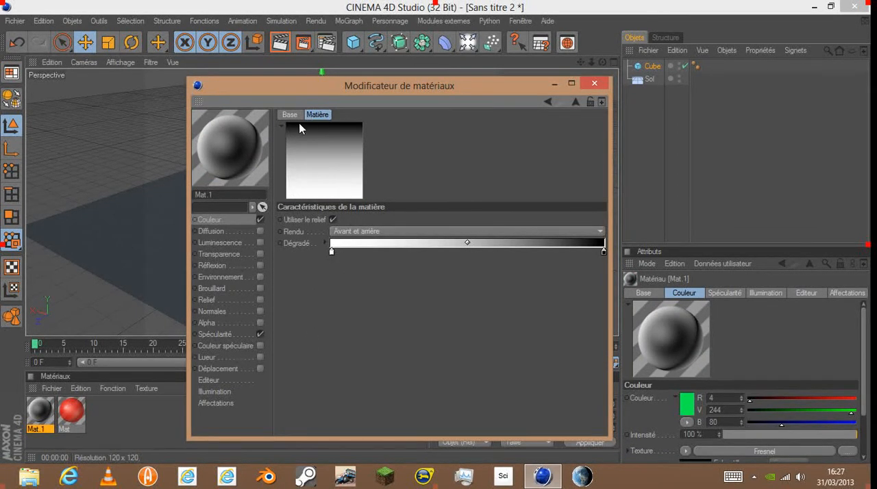
left_click(226, 219)
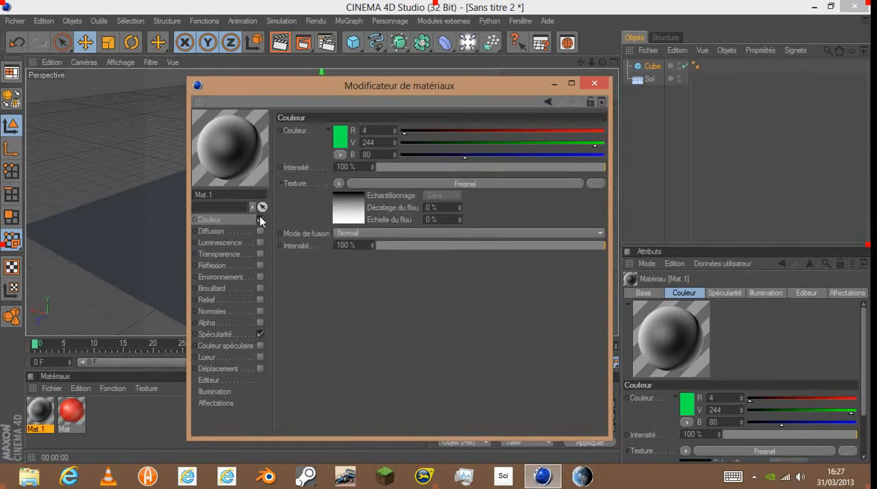
left_click(338, 183)
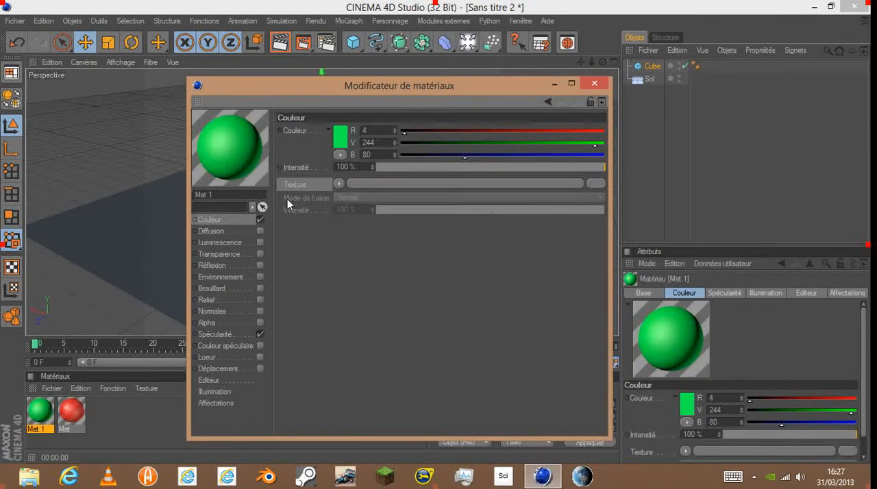
- Enable reflection at 67 % intensity on the green material and close the material editor
left_click(241, 254)
left_click(243, 265)
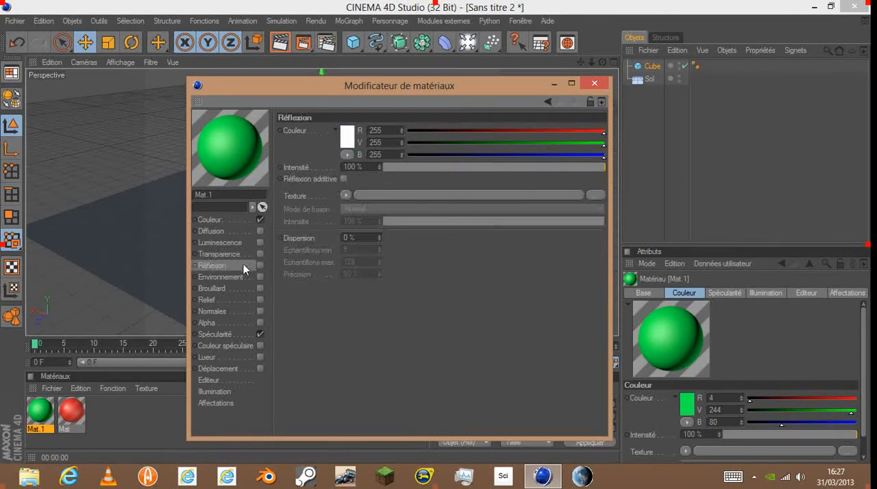
left_click_drag(581, 167, 534, 169)
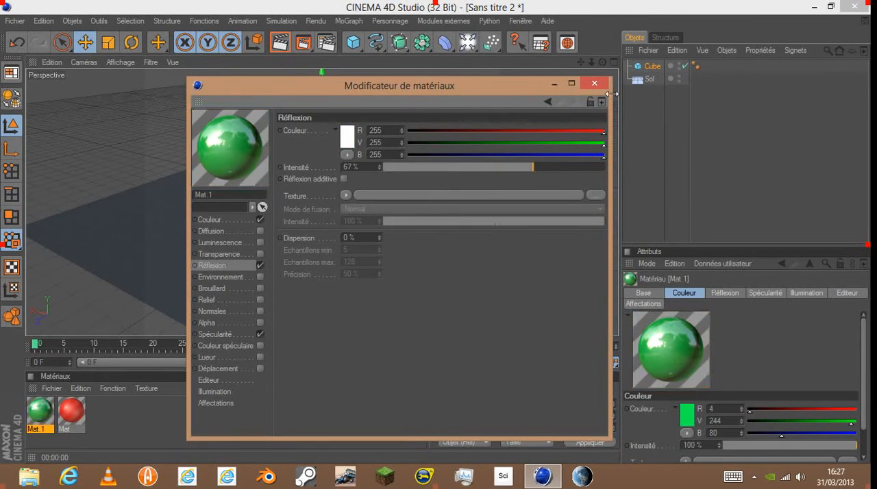
left_click(594, 84)
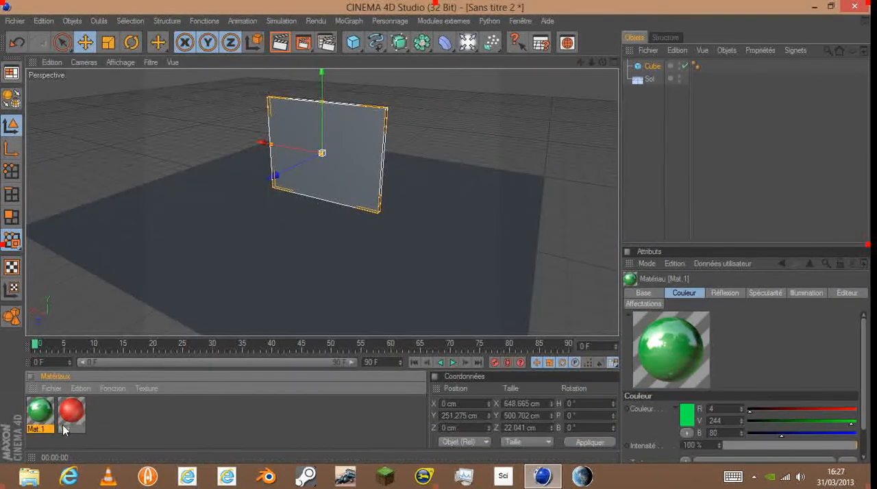
- Apply the red material and the green material on top of it to the upright panel, and render the view
left_click_drag(353, 160, 354, 160)
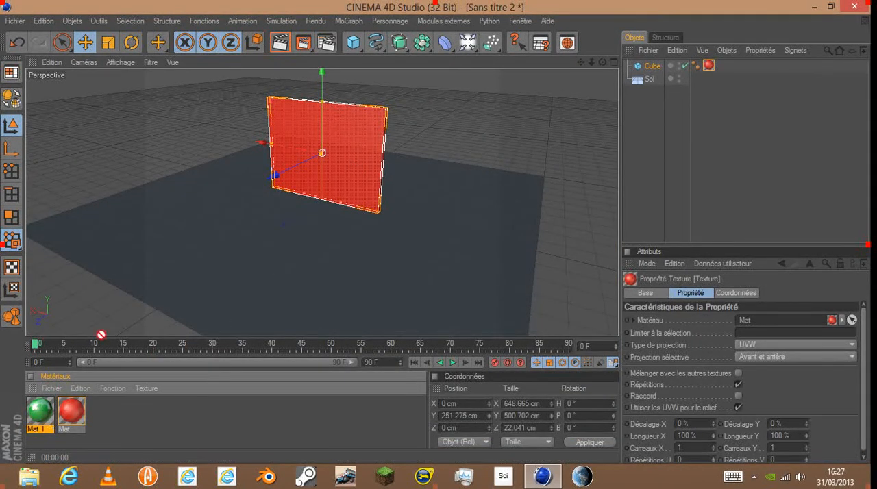
left_click_drag(101, 336, 373, 148)
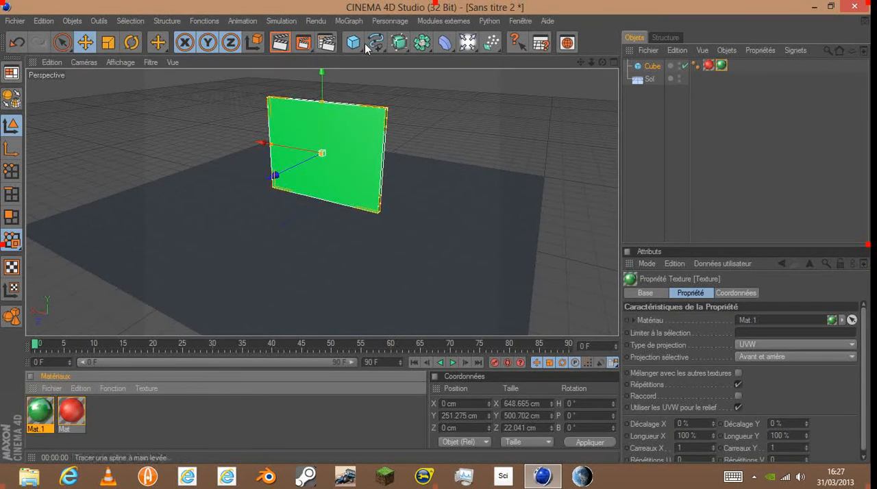
key("ctrl+r")
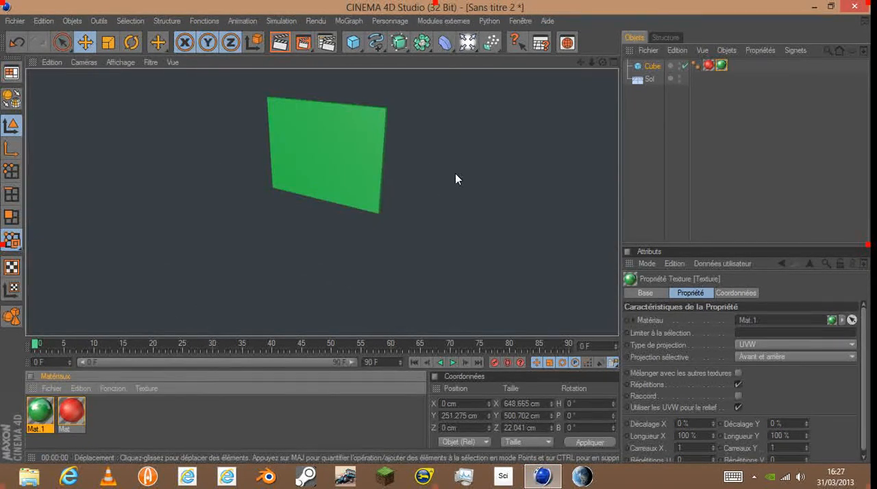
left_click(361, 150)
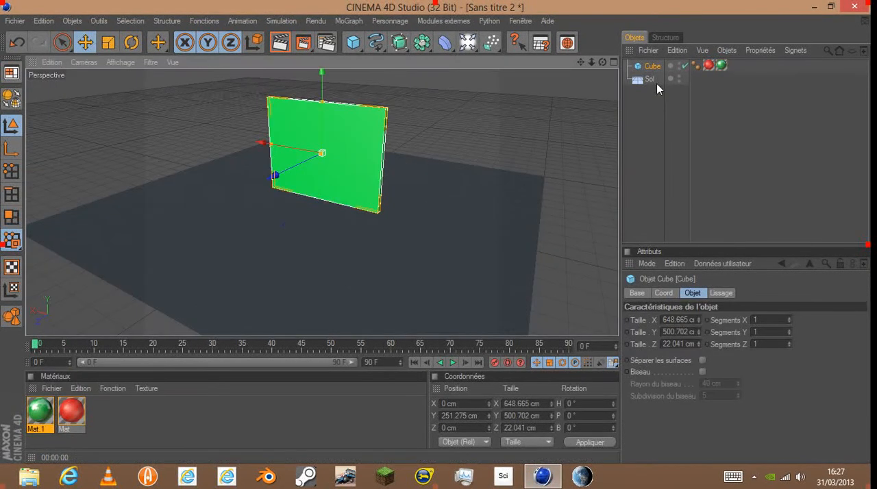
- Compare the red and green texture tags on the Cube object
left_click(710, 67)
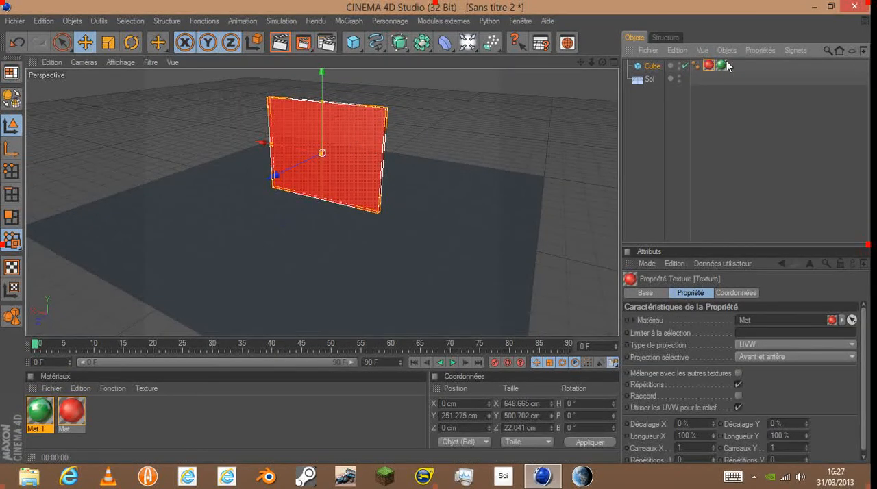
left_click(722, 65)
left_click(652, 67)
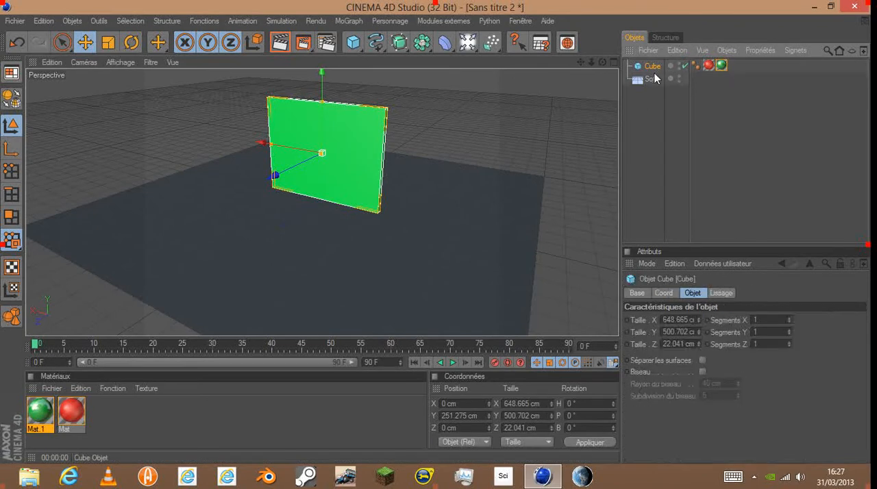
- Select the Sol object, create a third material and open it in the material editor
left_click(650, 79)
left_click(131, 411)
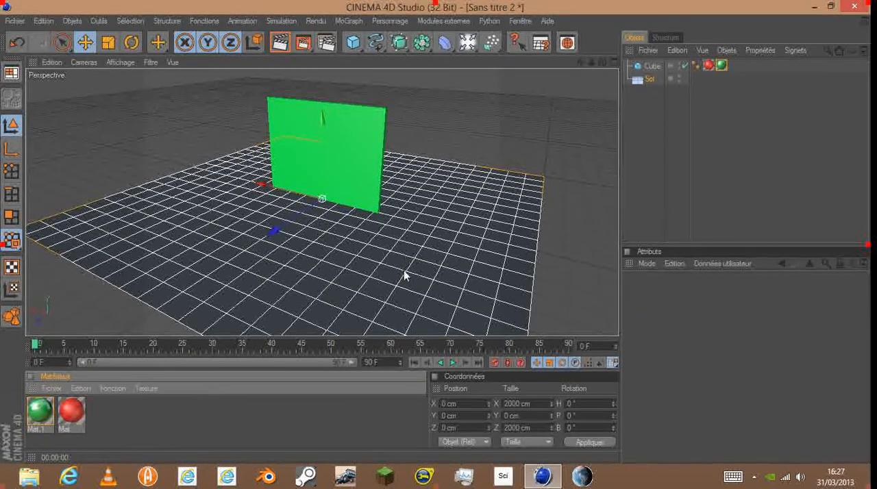
double_click(130, 419)
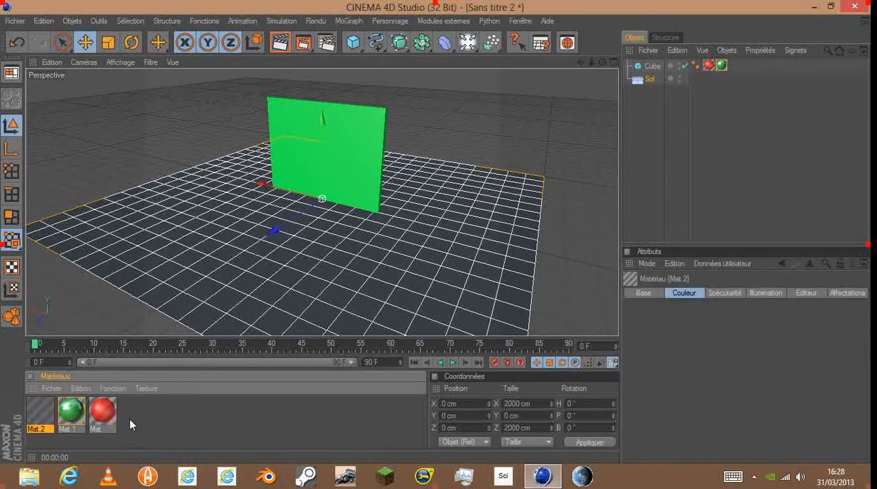
double_click(39, 412)
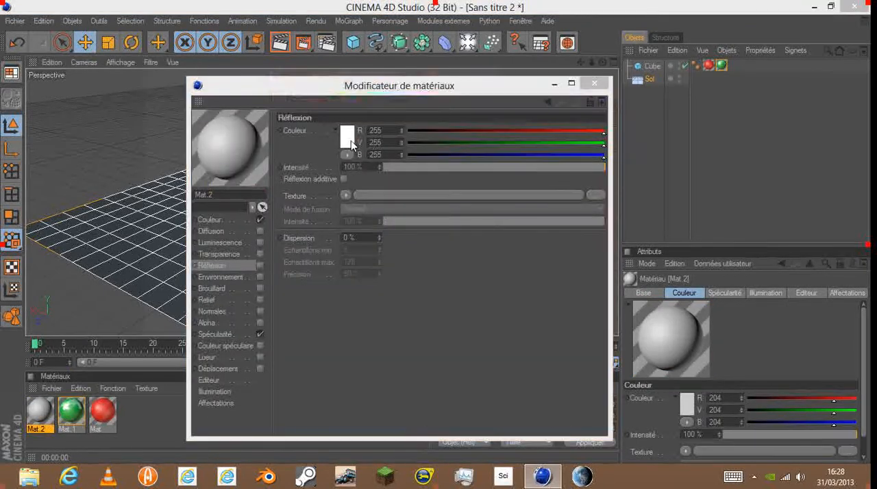
- Enable reflection on the third material with a dark grey reflection colour (R 65, V 63, B 63)
left_click(347, 136)
left_click(285, 145)
left_click(332, 201)
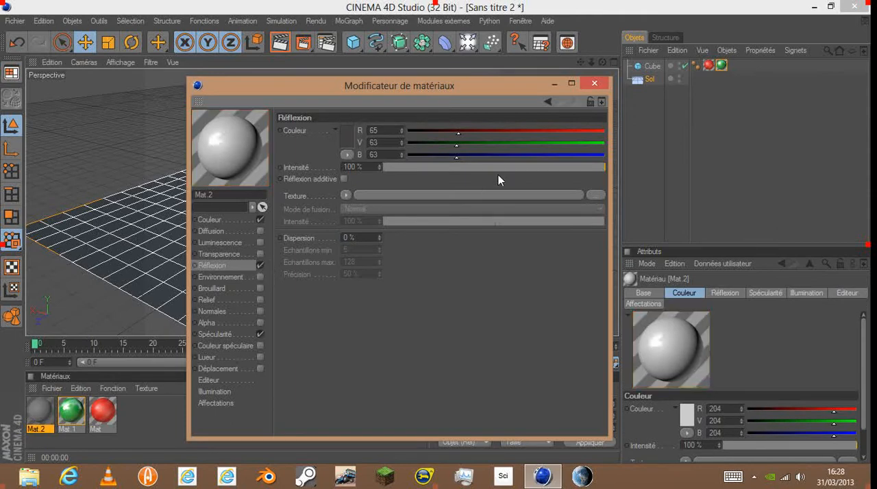
- Set the third material's Couleur channel to dark grey (R 74, V 70, B 70) at 88 % intensity and close the editor
left_click(232, 219)
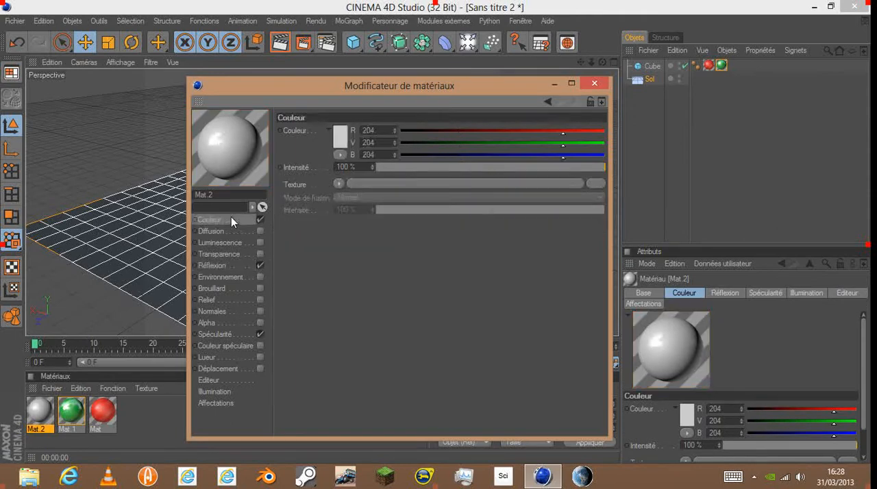
left_click(341, 141)
mouse_move(284, 152)
left_mouse_down()
mouse_move(270, 146)
mouse_move(278, 142)
left_mouse_up()
left_click(318, 201)
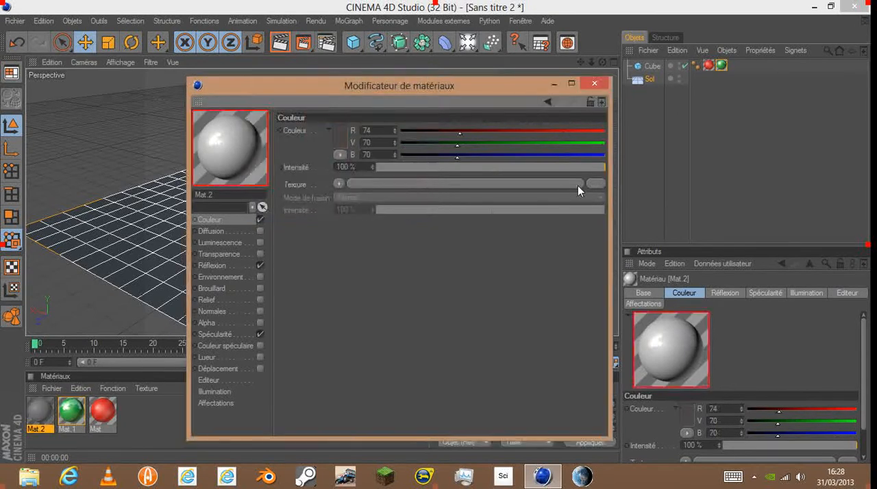
left_click(573, 169)
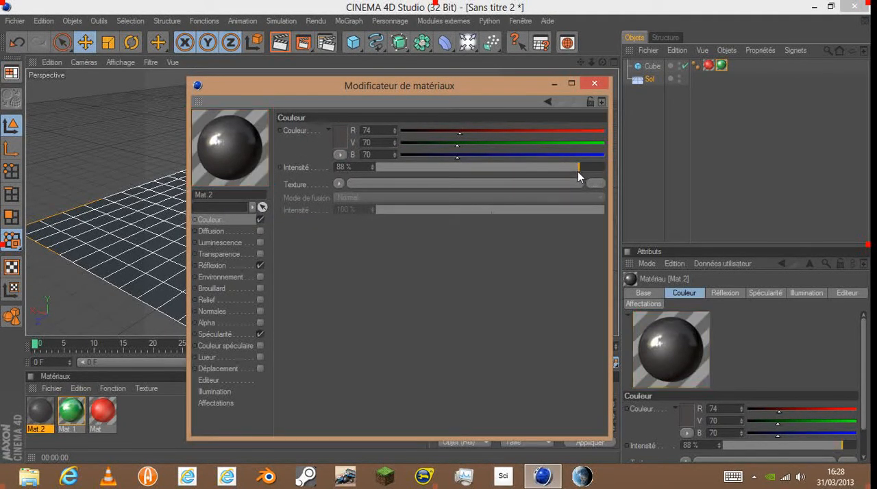
left_click(235, 265)
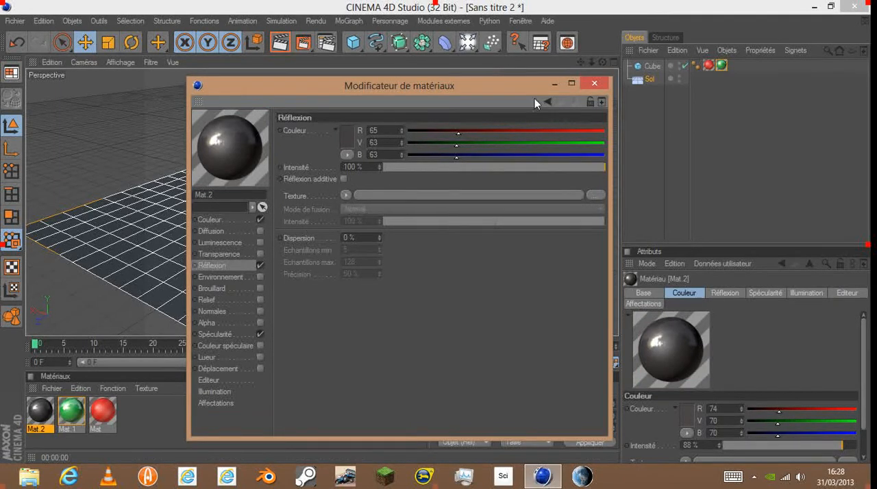
left_click(594, 83)
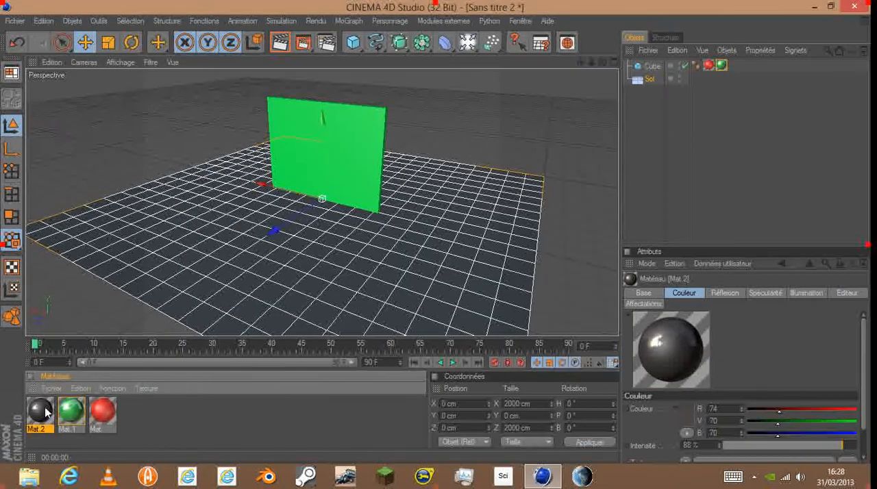
- Apply the dark grey material to the floor and render the view to check the panel's reflection
left_click_drag(48, 411, 149, 307)
left_click(279, 46)
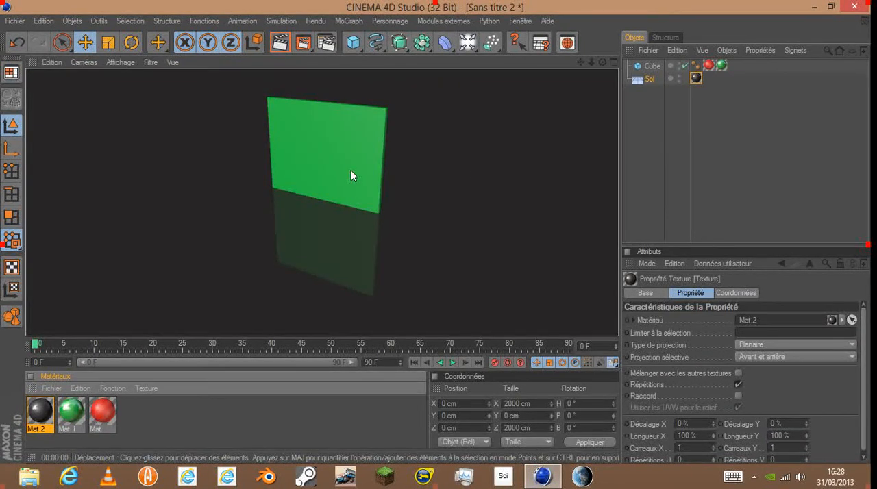
left_click(272, 282)
- Add a capsule, raise it to about Y 289 cm and move it beyond the floor's edge to about Z -1241 cm
left_click_drag(603, 62, 538, 83)
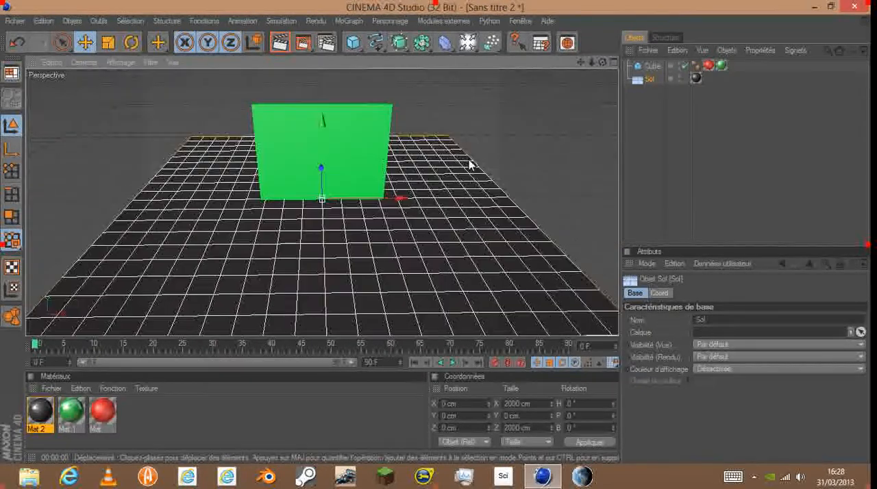
scroll(473, 167, "up", 4)
scroll(509, 98, "down", 6)
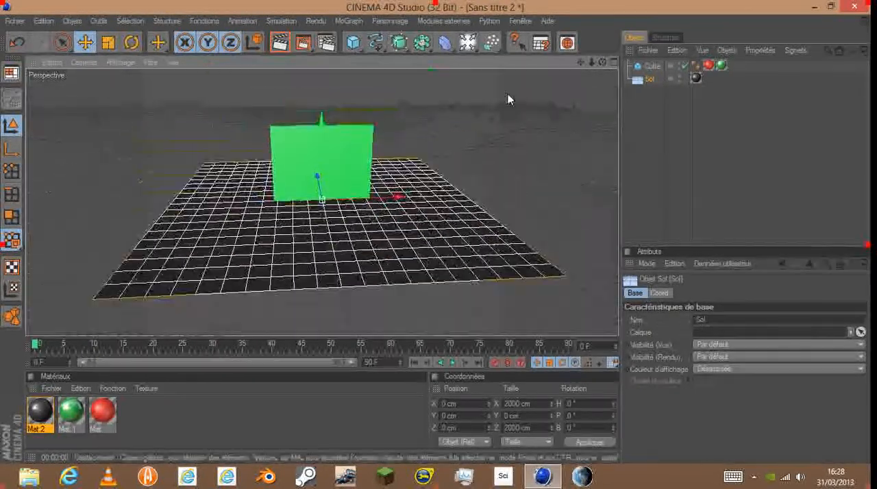
left_click_drag(602, 62, 634, 83)
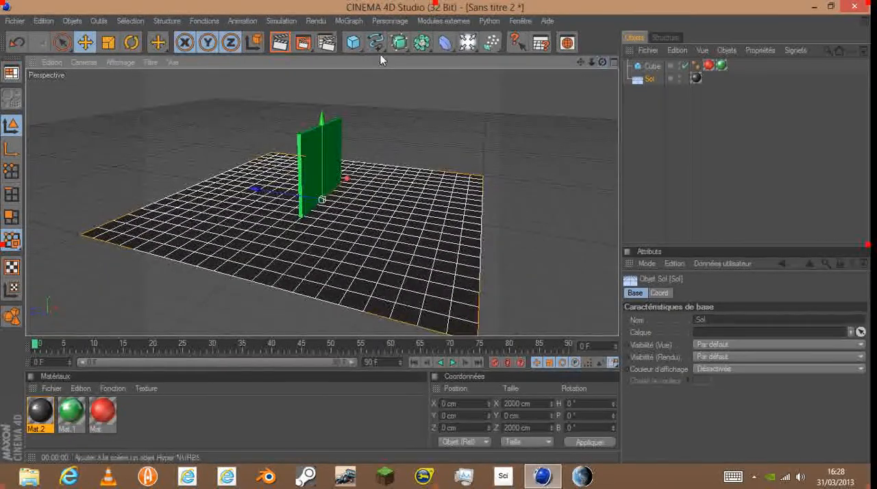
left_click(353, 44)
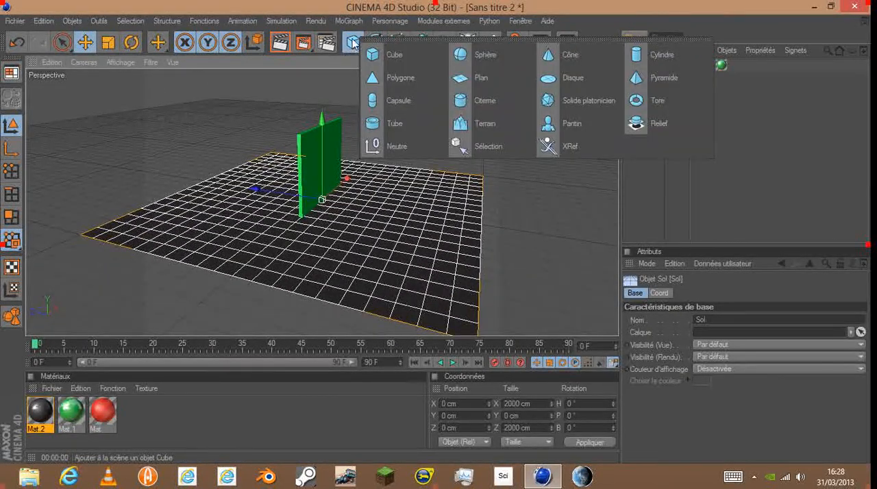
left_click(386, 100)
left_click_drag(319, 154, 320, 133)
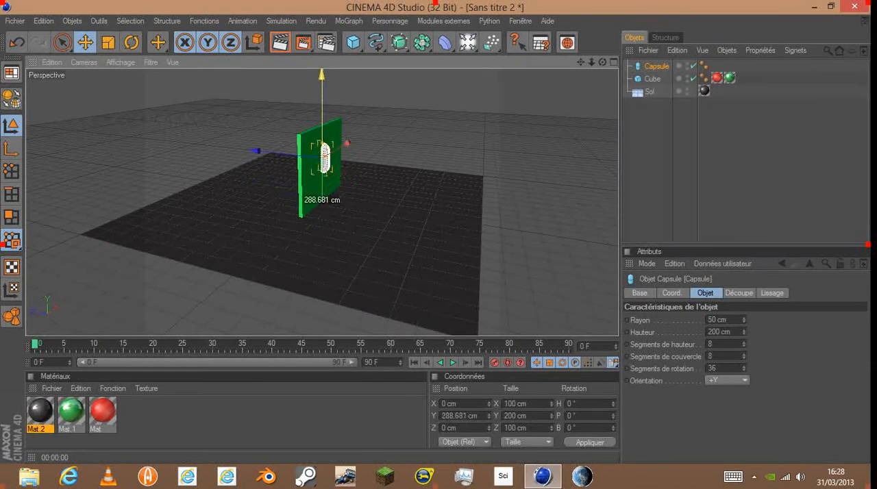
left_click_drag(264, 150, 465, 172)
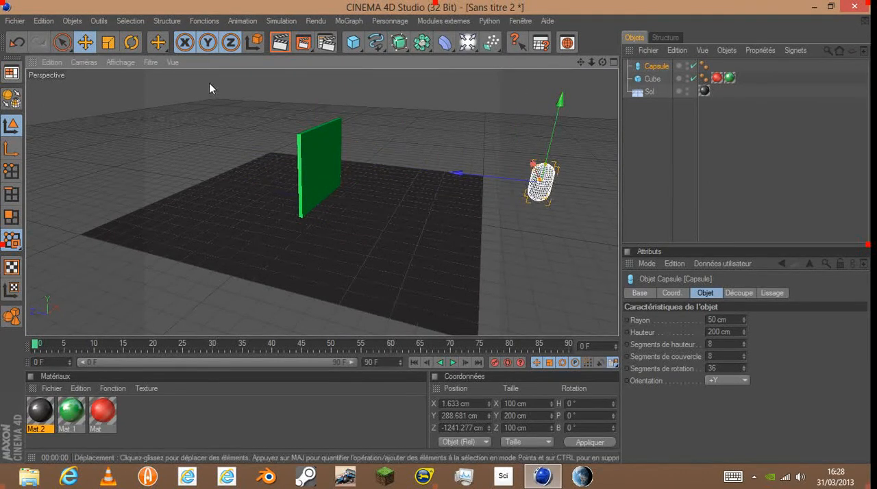
- Rotate the capsule to a pitch of about -91° so that it lies horizontally, pointing at the panel
left_click(131, 43)
left_click_drag(508, 153, 501, 217)
left_click(87, 42)
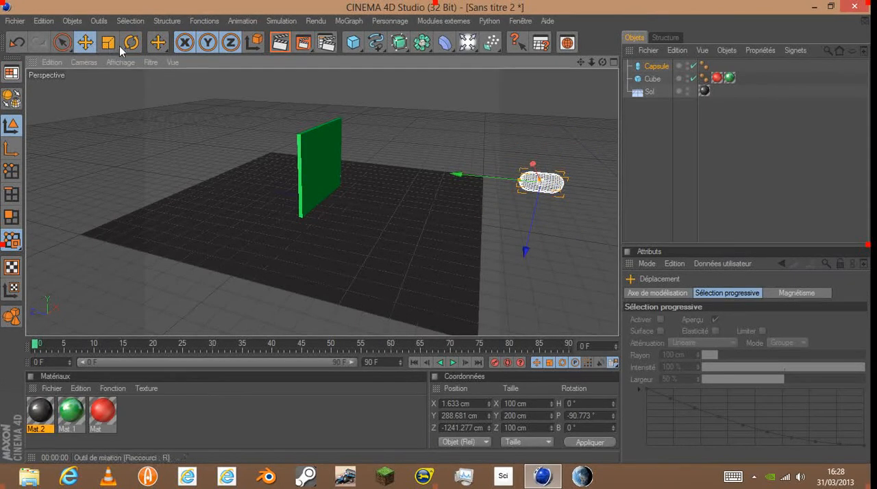
- Scale the capsule down uniformly to about 36.9 × 73.8 × 36.9 cm
left_click(109, 43)
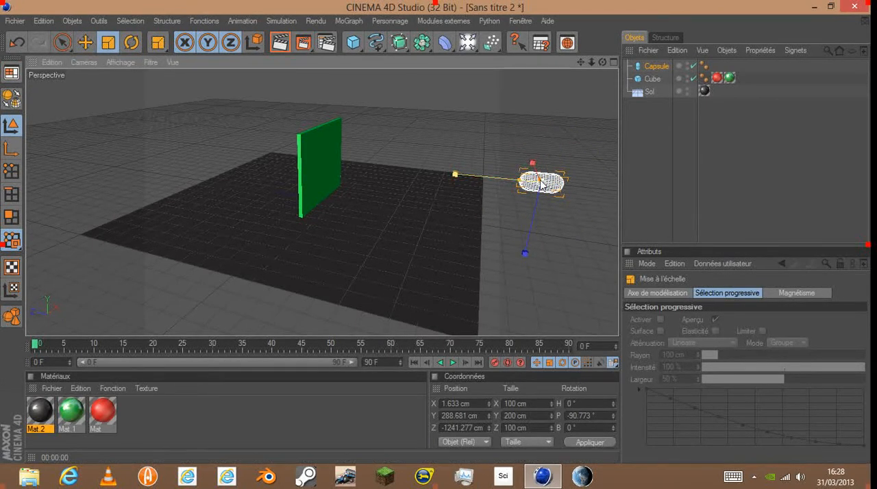
scroll(554, 214, "up", 5)
scroll(557, 247, "down", 3)
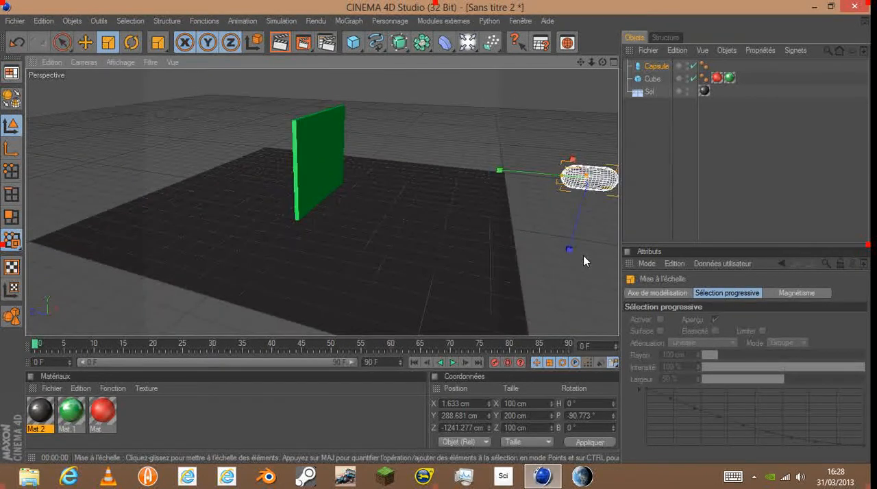
left_click_drag(570, 250, 570, 248)
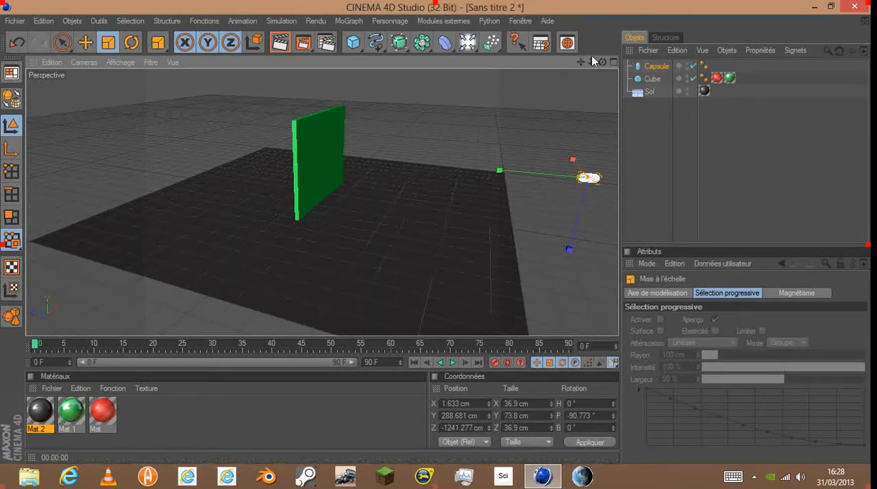
left_click_drag(602, 62, 566, 63)
left_click(399, 205)
scroll(399, 206, "down", 4)
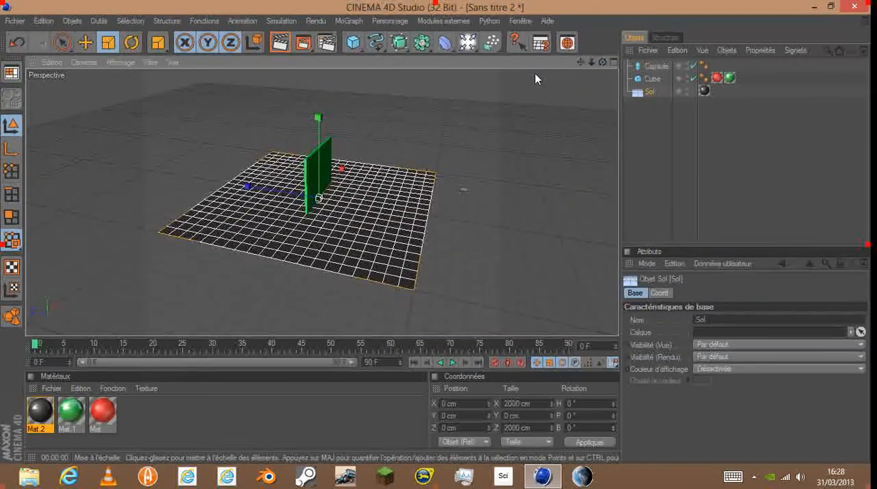
scroll(181, 141, "up", 6)
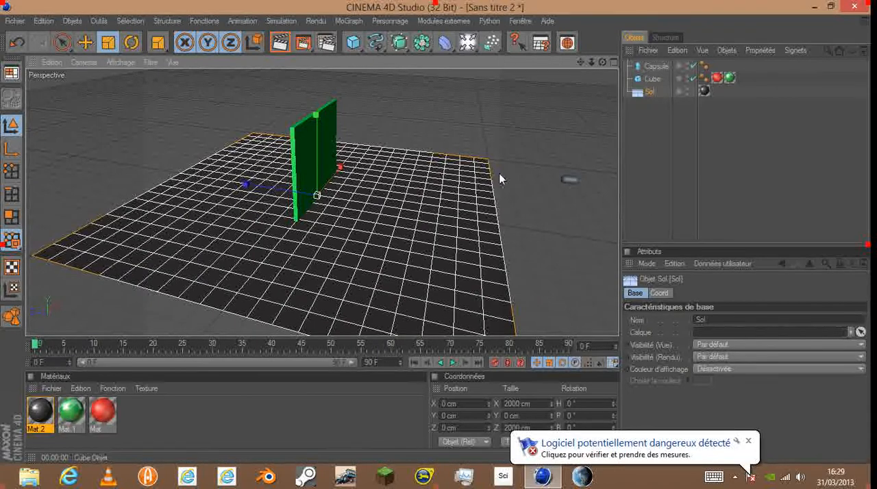
left_click(569, 179)
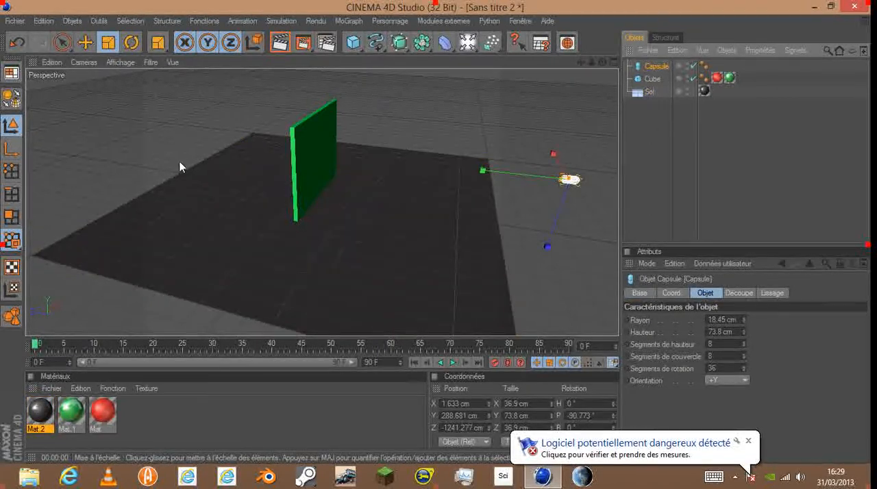
left_click(108, 42)
left_click(85, 42)
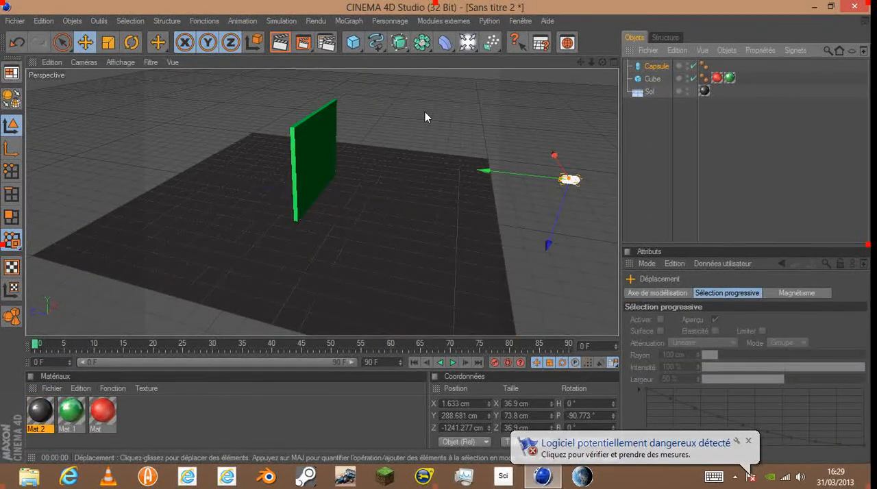
left_click(748, 442)
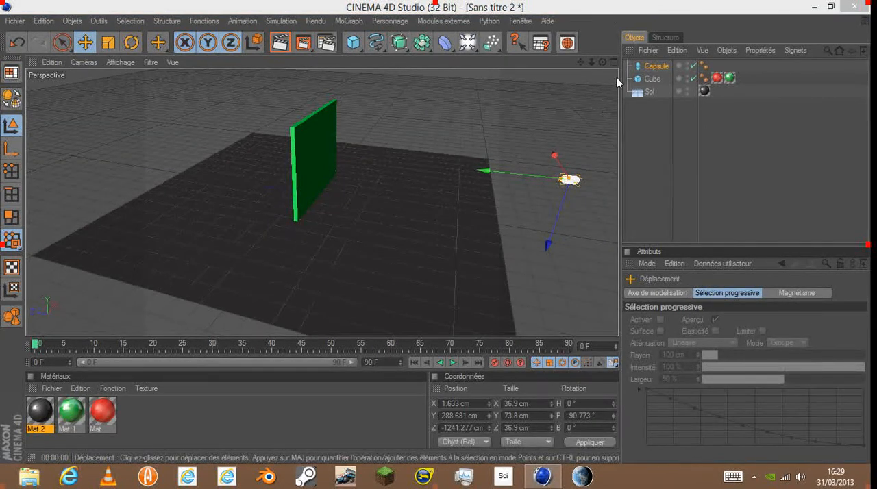
left_click_drag(603, 63, 557, 86)
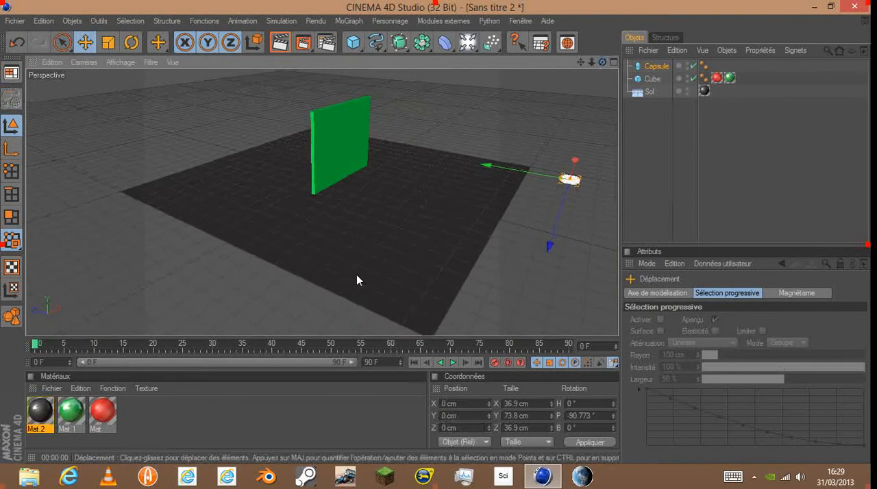
left_click(356, 275)
mouse_move(603, 62)
left_mouse_down()
mouse_move(521, 67)
mouse_move(602, 76)
mouse_move(541, 49)
mouse_move(615, 33)
mouse_move(599, 73)
mouse_move(603, 63)
left_mouse_up()
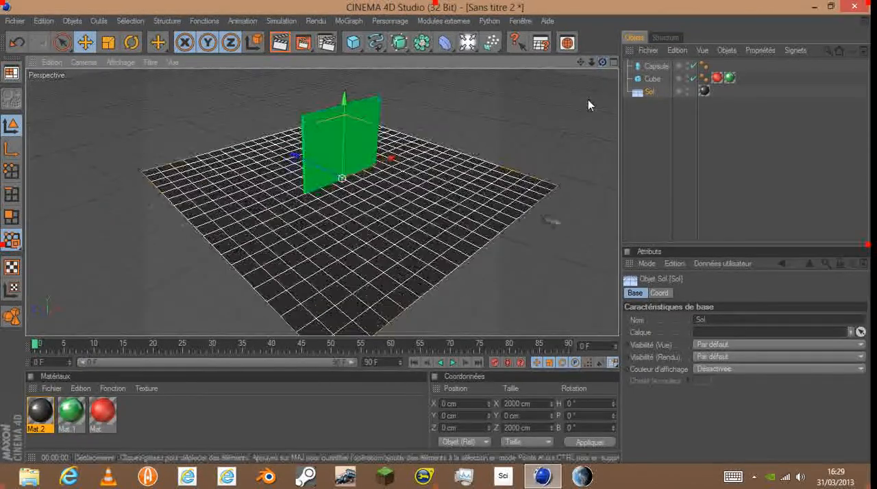
- Break the green panel into 20 random pieces with the Thrausi plug-in and close its dialog
left_click(655, 80)
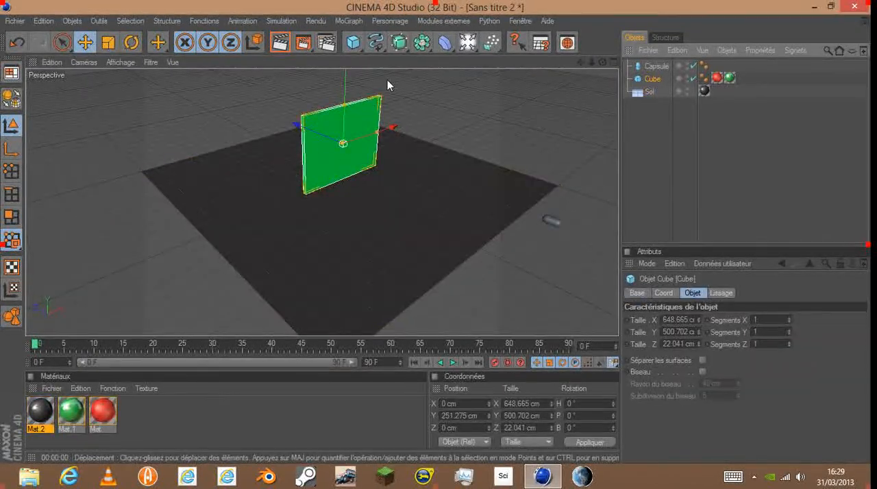
left_click(439, 22)
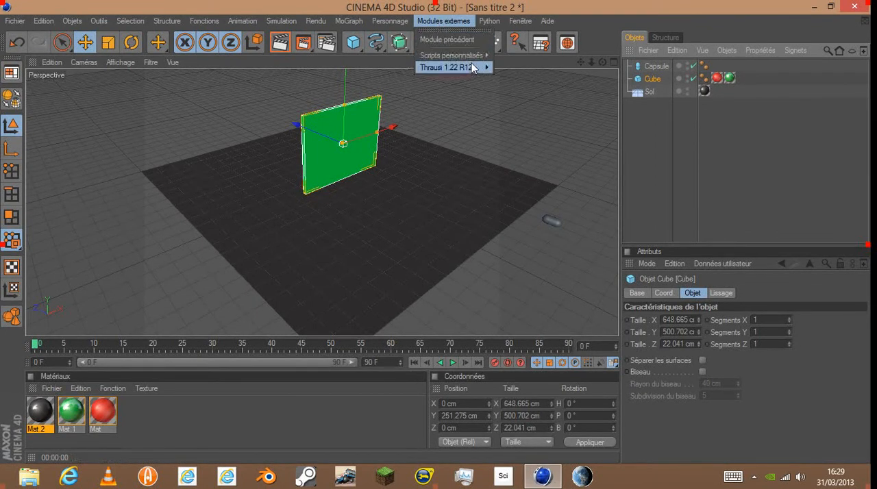
mouse_move(475, 72)
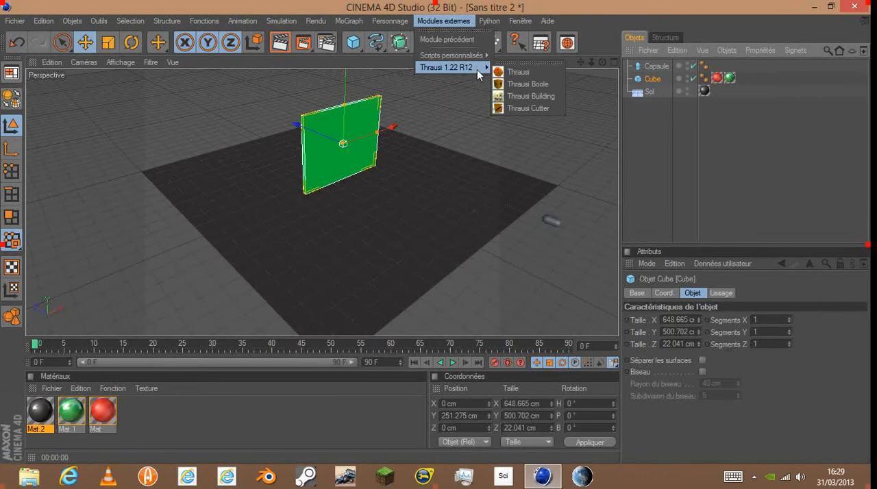
left_click(538, 77)
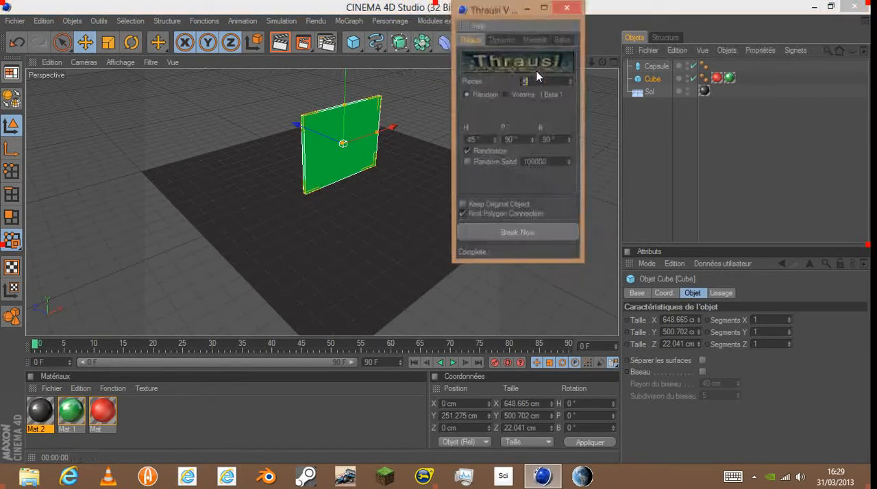
left_click(511, 235)
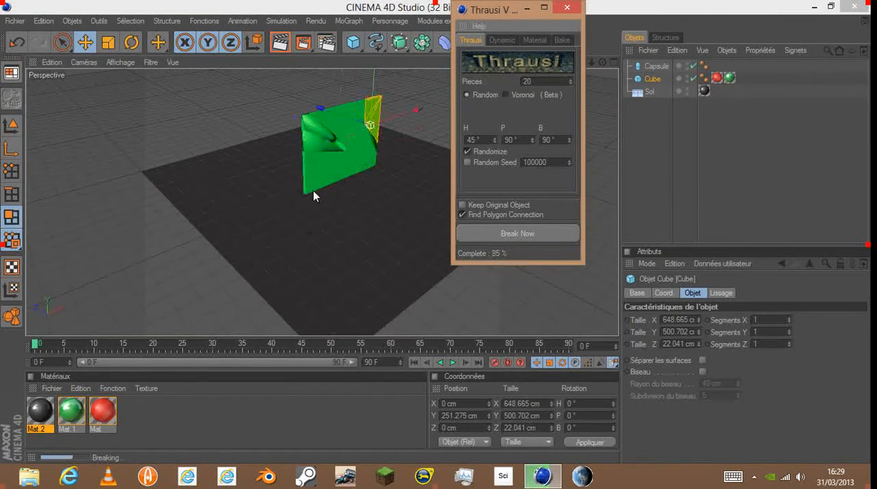
left_click(560, 11)
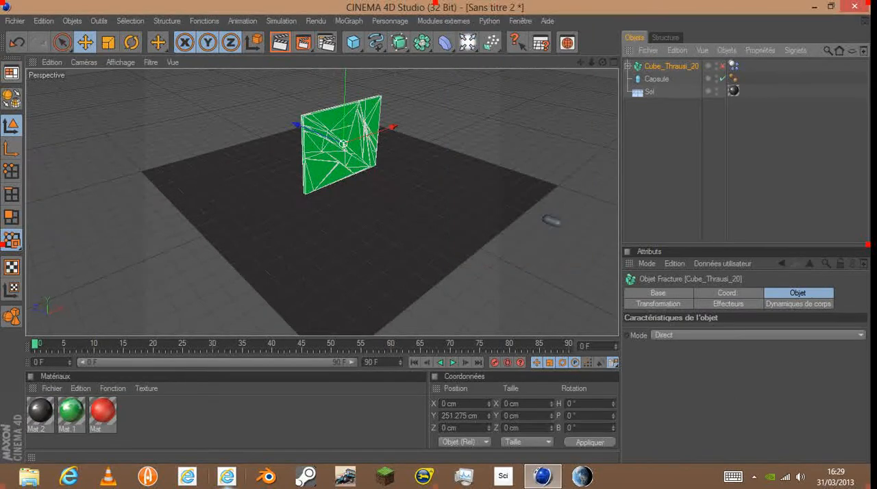
- Play the animation to check how the fractured panel behaves, and return to frame 0
left_click(452, 363)
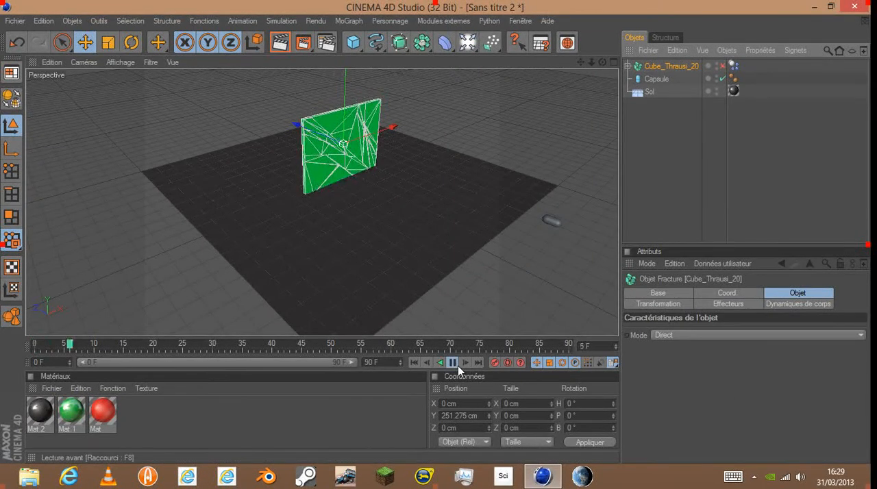
left_click(453, 363)
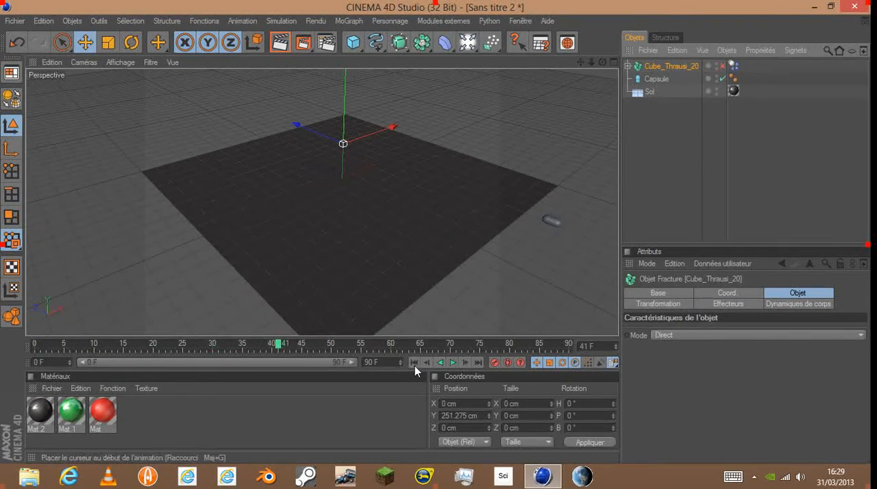
left_click(414, 363)
- Make the floor (Sol) a dynamics collision object and deselect it
left_click_drag(602, 63, 564, 43)
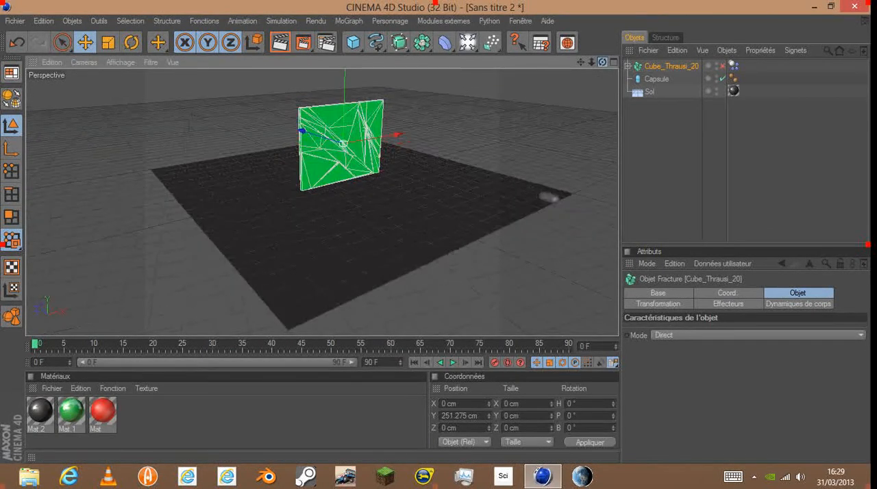
left_click(336, 271)
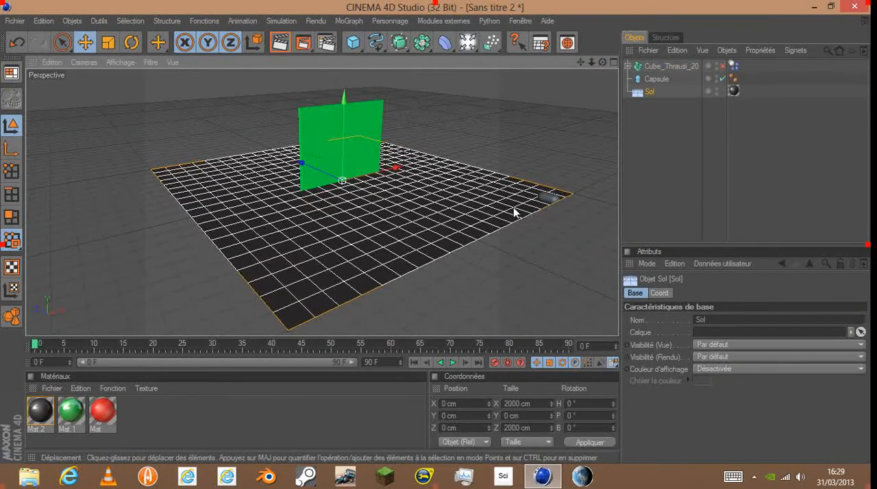
left_click(278, 21)
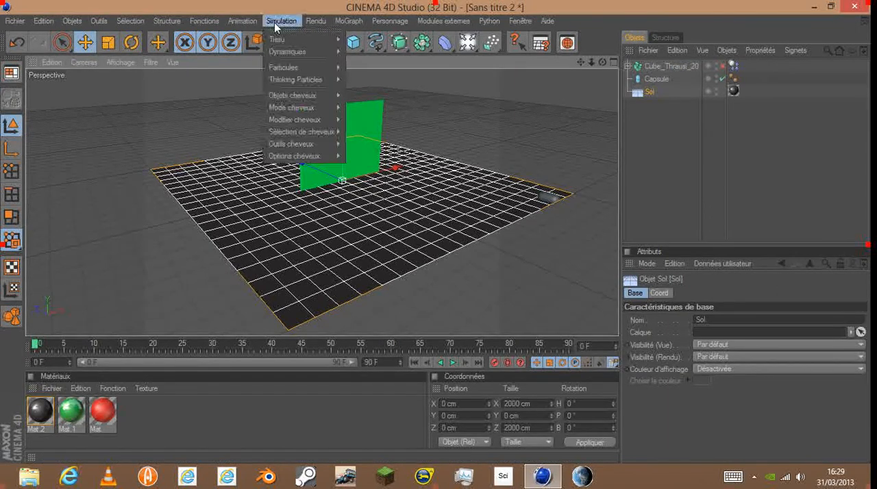
mouse_move(292, 51)
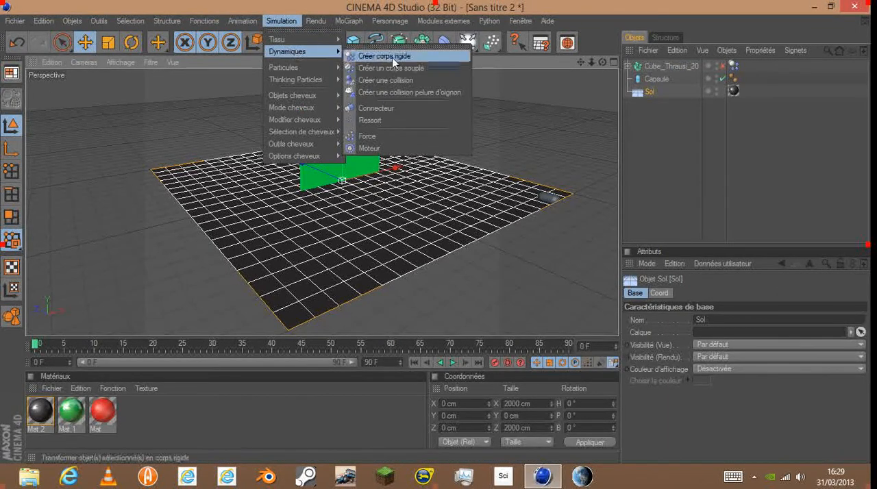
left_click(406, 83)
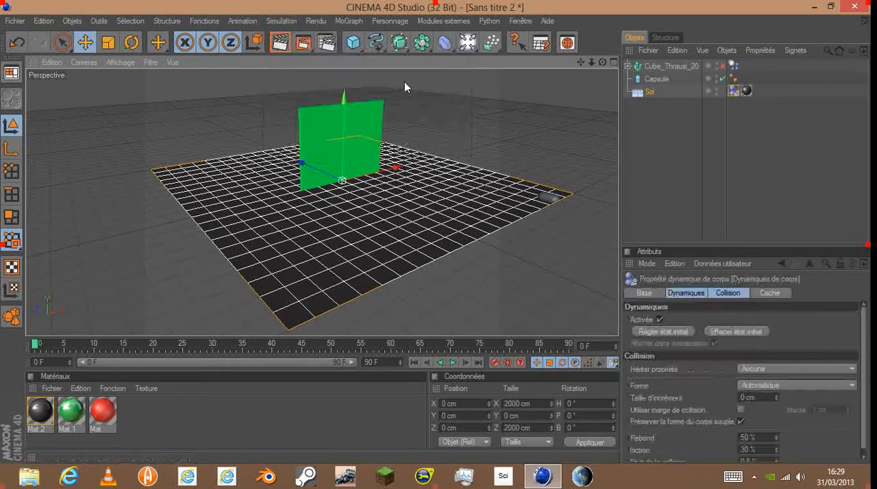
left_click(515, 280)
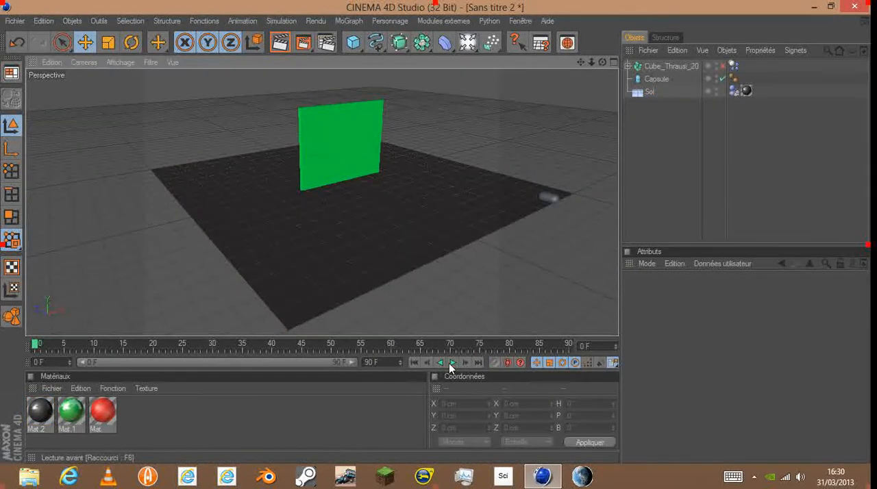
- Play the simulation to check how the panel's fragments land on the floor, and rewind to the start
left_click(451, 362)
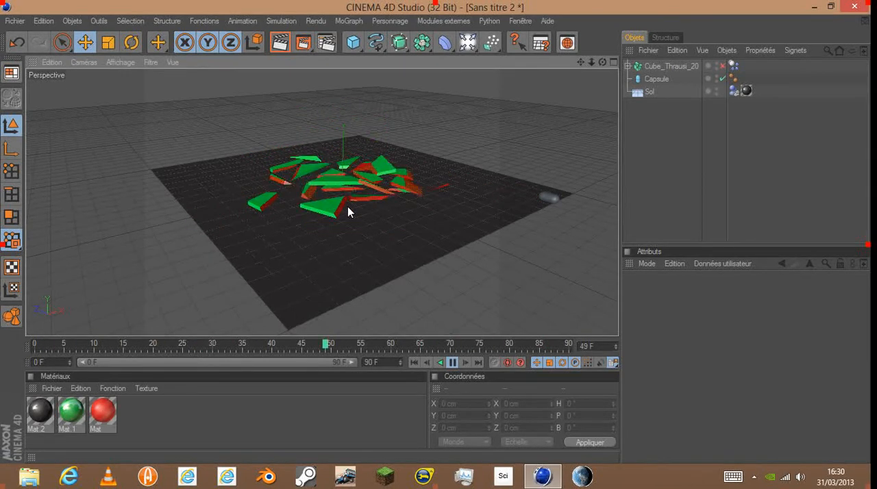
left_click(451, 363)
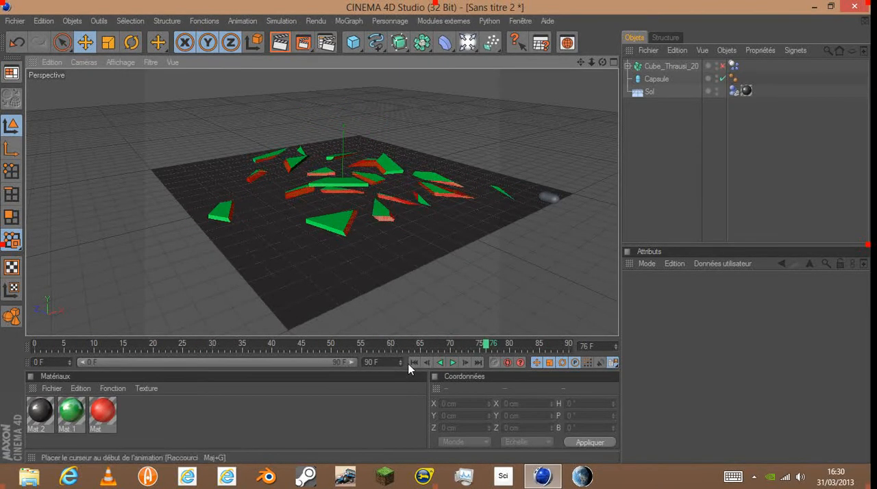
left_click(413, 362)
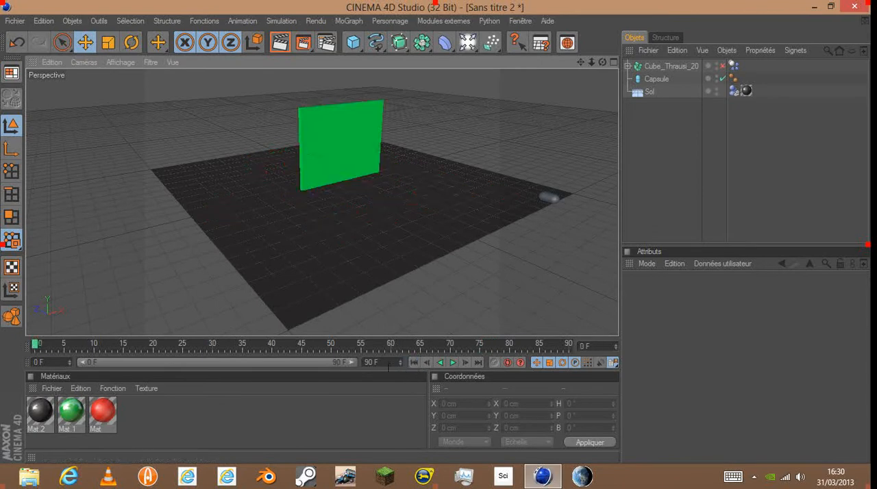
- Select the capsule and make it a dynamics collision object
left_click(379, 280)
left_click(554, 199)
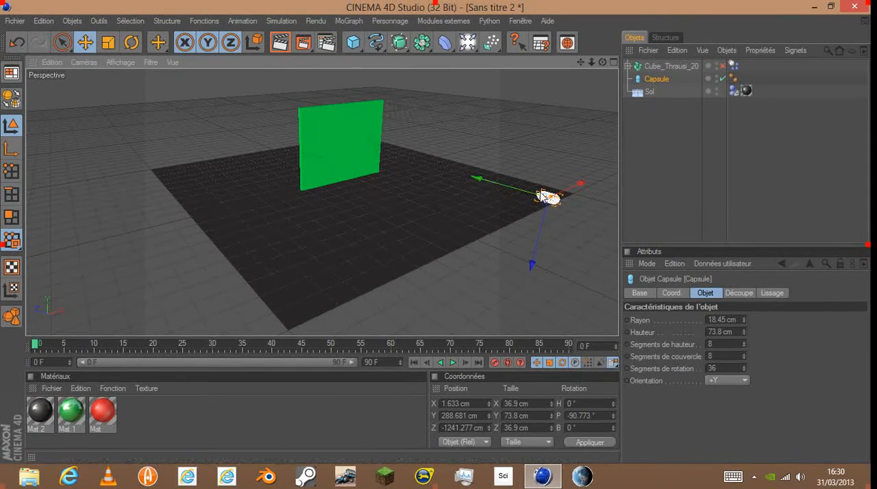
left_click(274, 19)
mouse_move(291, 53)
left_click(400, 81)
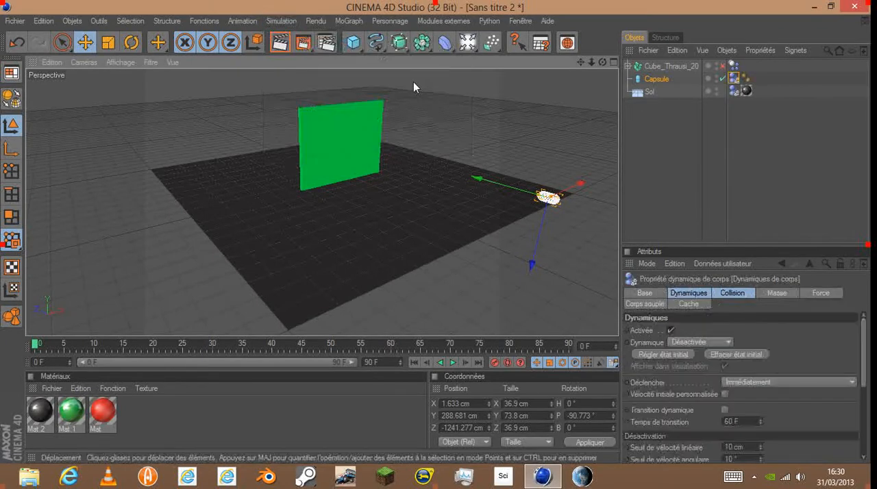
- Keyframe the capsule at frame 0 and, past the panel at about Y 245 cm and Z 2029 cm, at frame 55
scroll(443, 303, "up", 2)
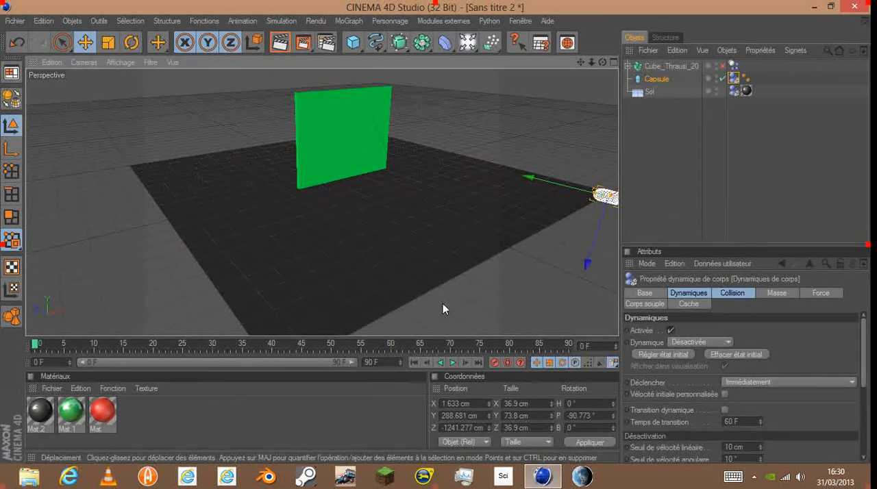
left_click_drag(602, 64, 583, 75)
scroll(538, 162, "down", 2)
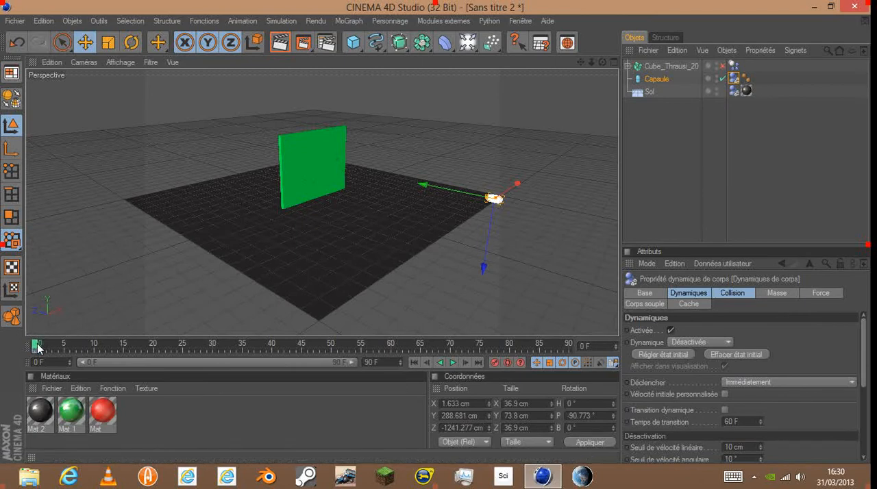
left_click_drag(45, 339, 360, 345)
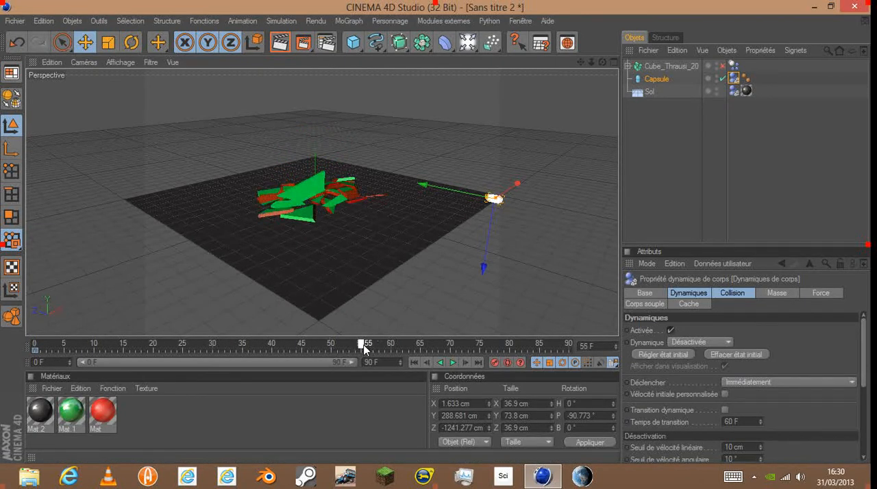
left_click_drag(456, 192, 153, 128)
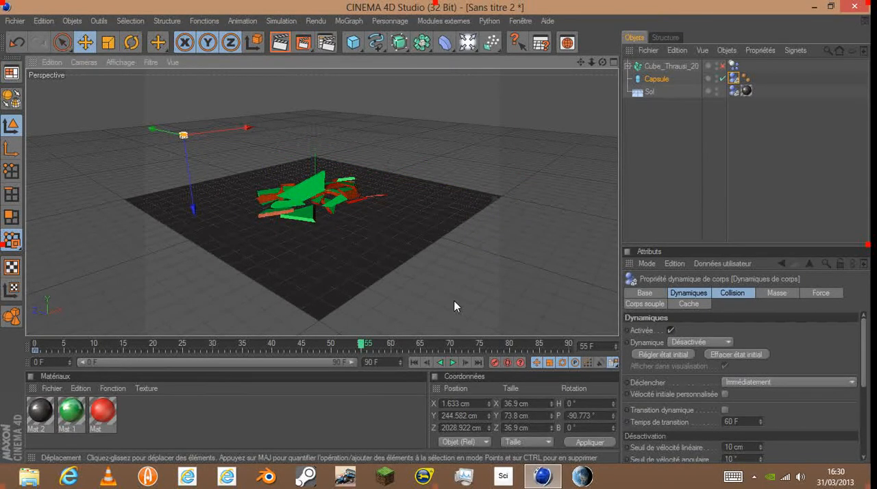
- Play the animation from the start to check the capsule's flight through the panel, and return to frame 0
left_click(415, 362)
left_click(452, 362)
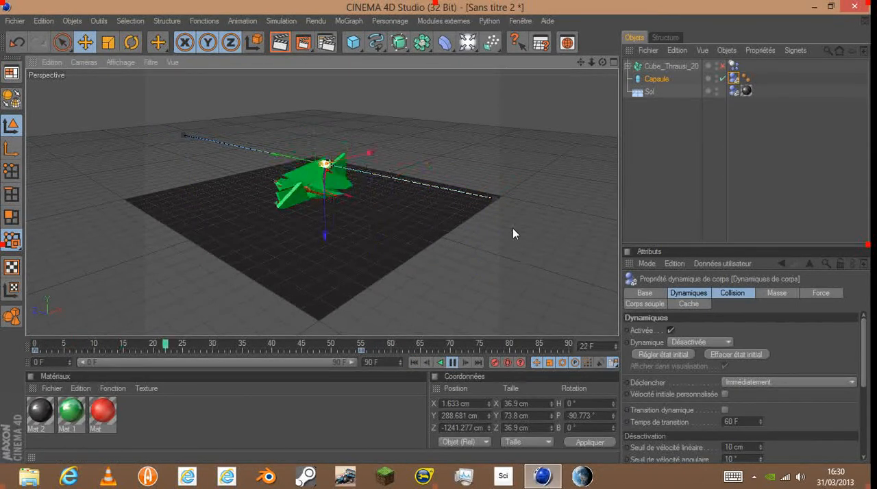
left_click(414, 362)
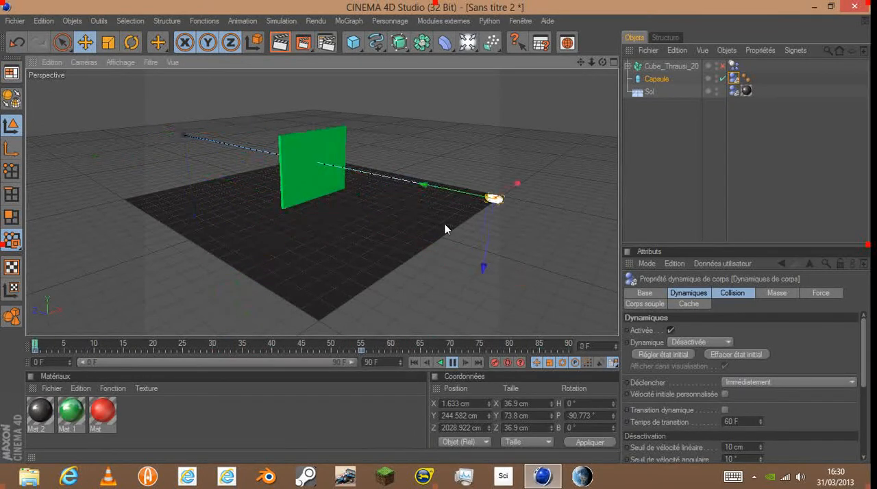
- Watch the capsule hit the panel from another viewing angle, stop the playback and return to frame 0
left_click_drag(603, 62, 542, 78)
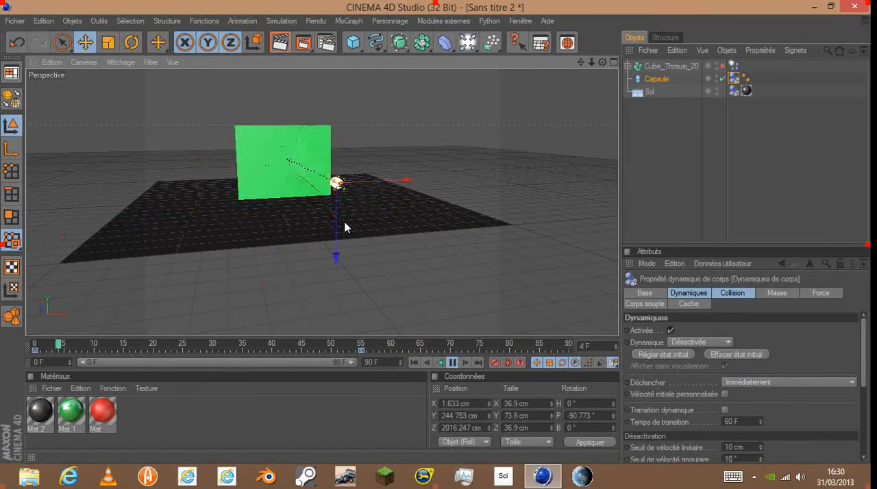
left_click(452, 363)
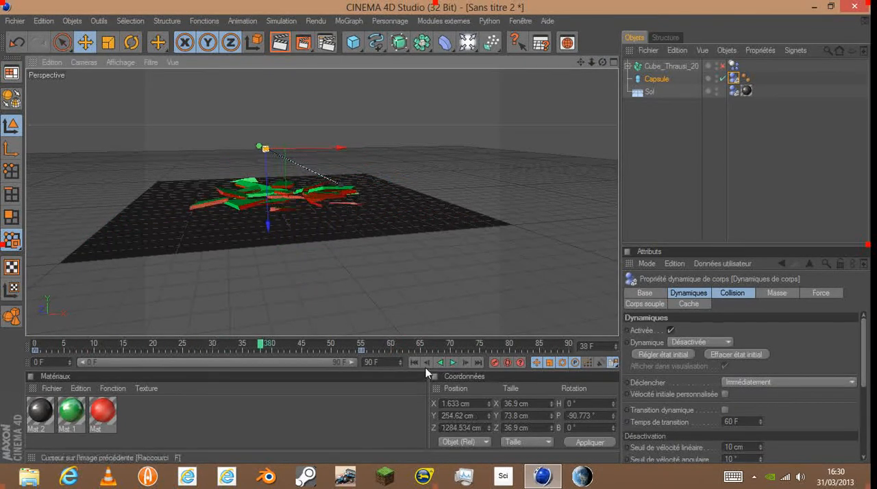
left_click(414, 363)
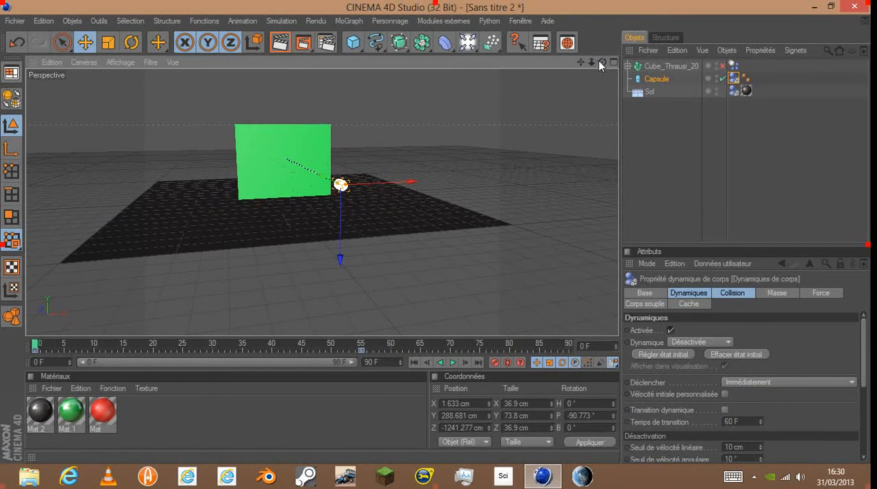
- Set the dynamics trigger (Déclencher) of the fractured panel Cube_Thrausi_20 to Sur collision
left_click_drag(601, 63, 411, 171)
left_click(231, 226)
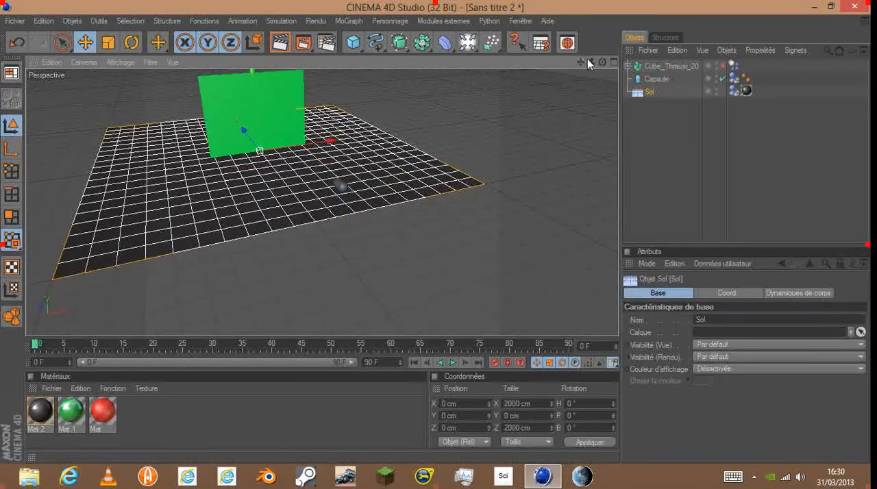
left_click_drag(602, 63, 651, 103)
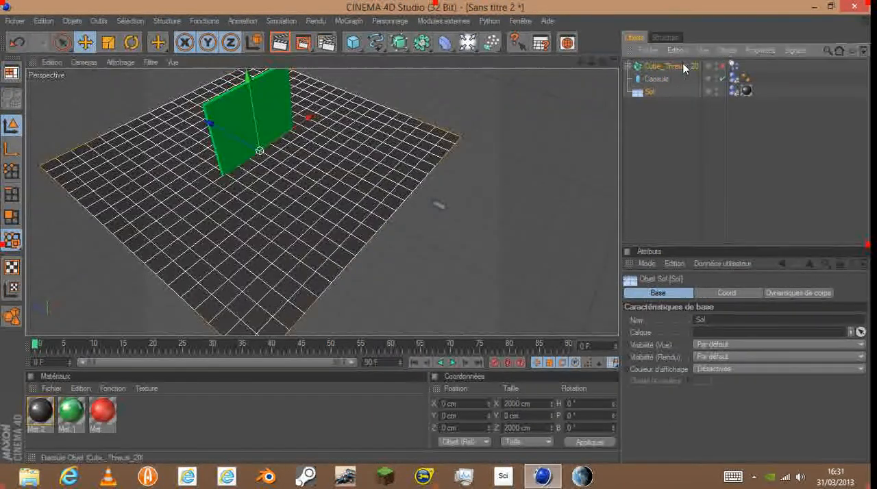
left_click(684, 66)
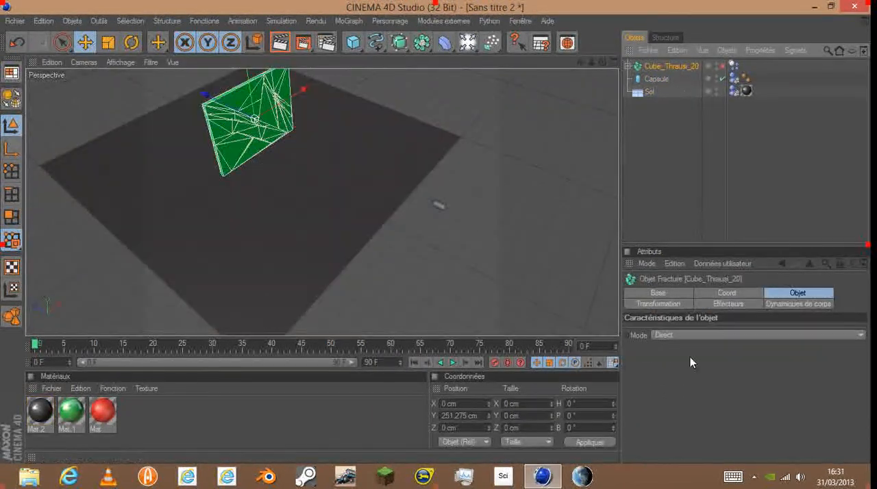
left_click(813, 303)
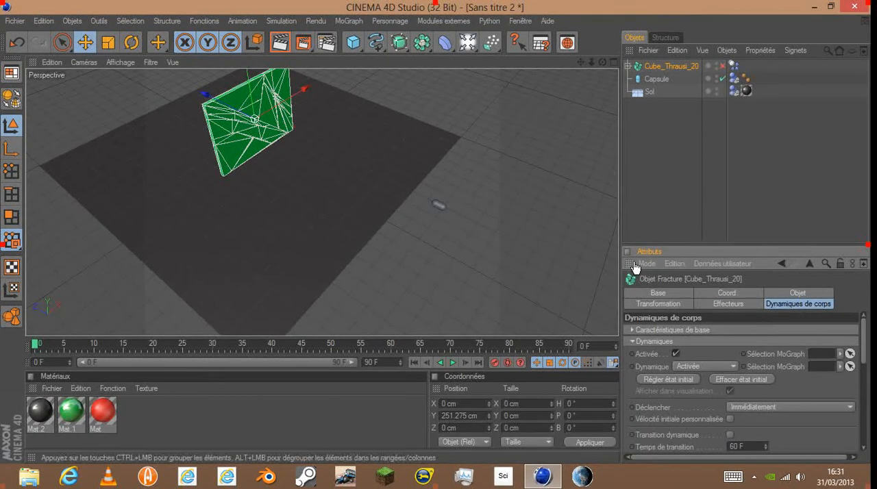
left_click(767, 408)
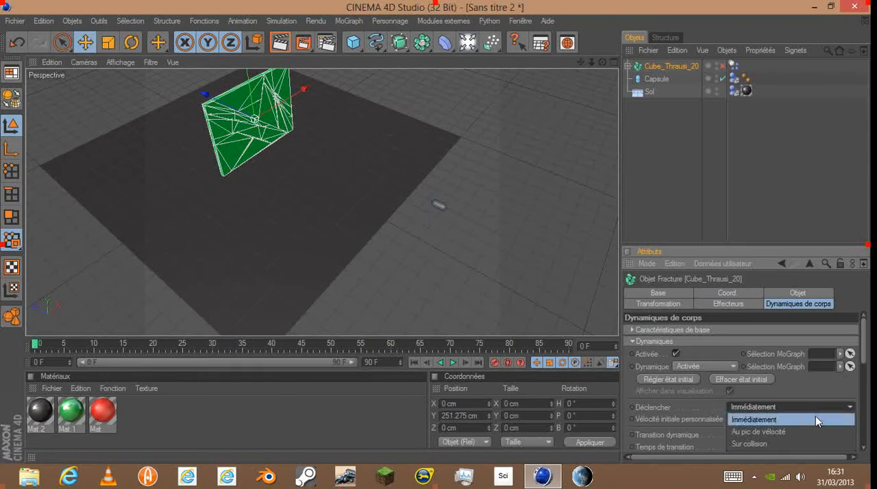
left_click(788, 442)
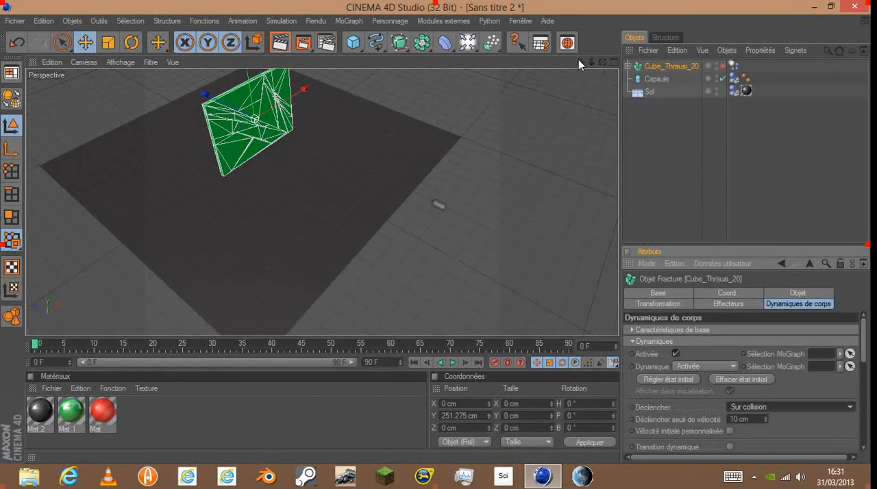
- Play the simulation to check how the panel breaks with the collision trigger, and rewind to frame 0
left_click_drag(580, 62, 576, 43)
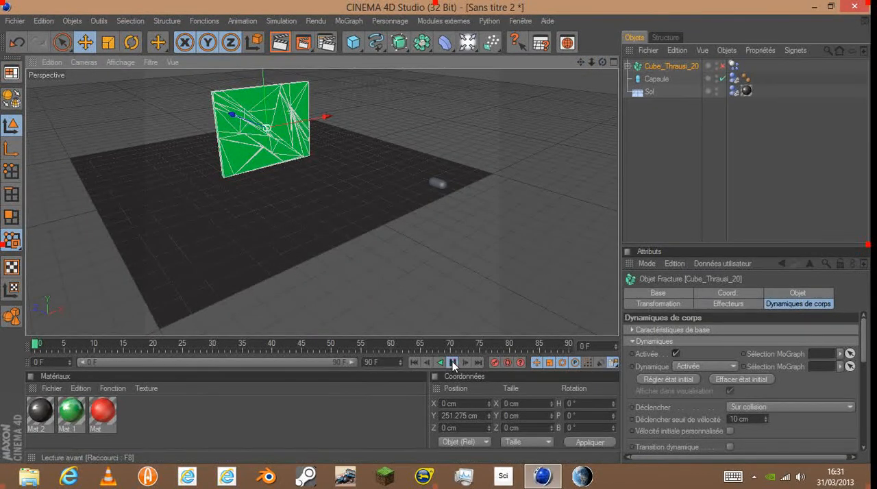
left_click(453, 361)
left_click(403, 230)
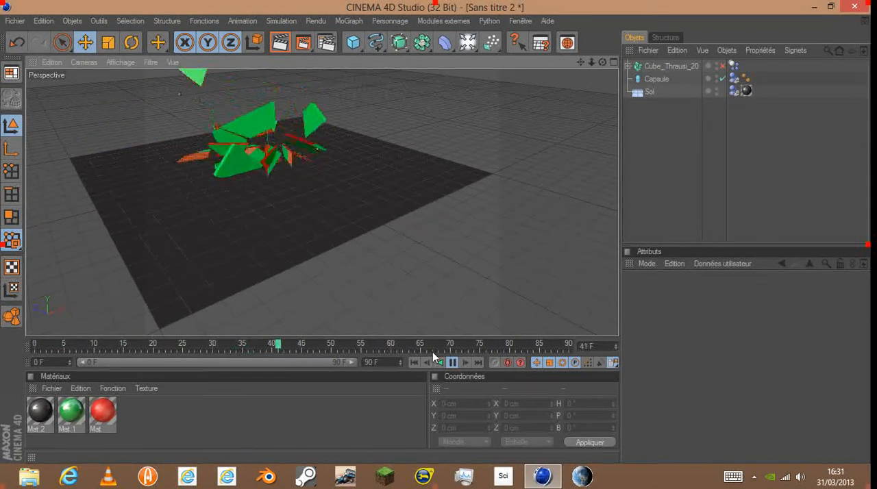
left_click(453, 362)
left_click(414, 363)
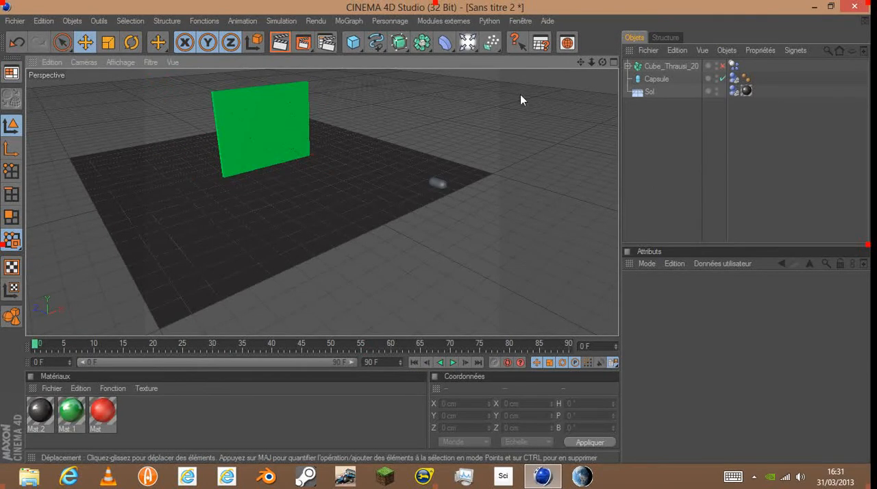
- Break the fractured panel further with Thrausi using 5 random pieces, and play the simulation to check the finer fragments
left_click(634, 66)
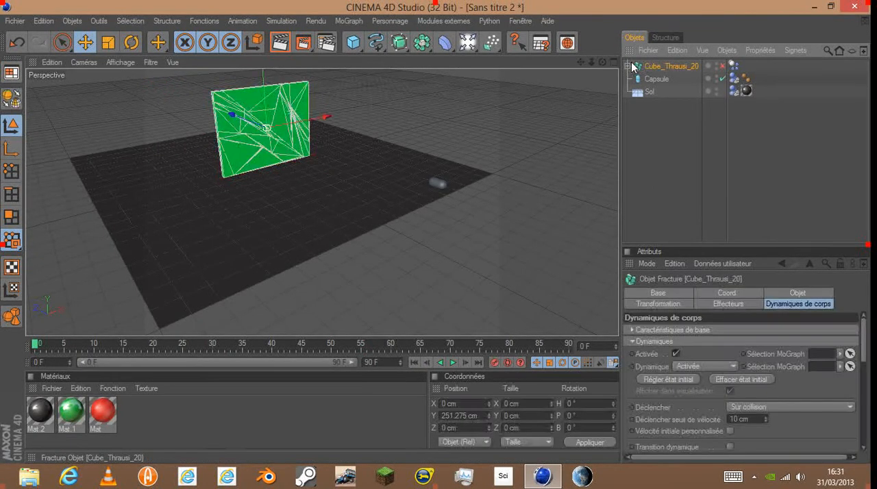
left_click(444, 21)
mouse_move(464, 68)
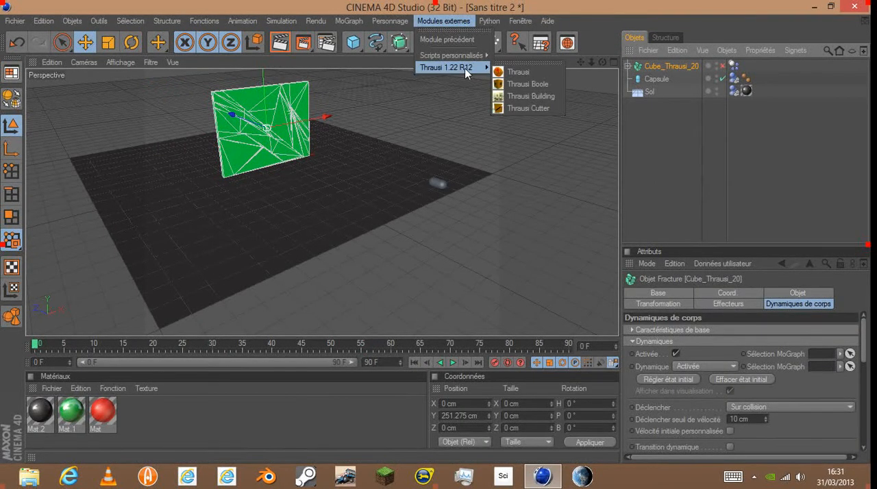
left_click(510, 74)
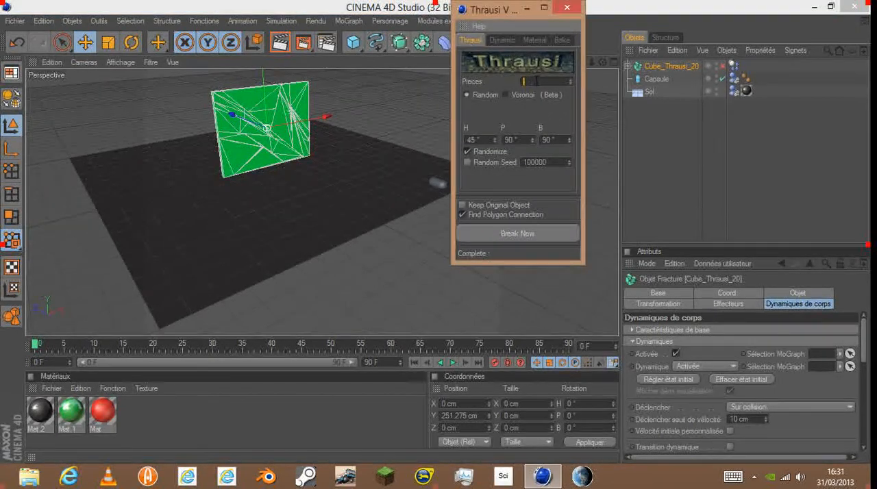
left_click(521, 233)
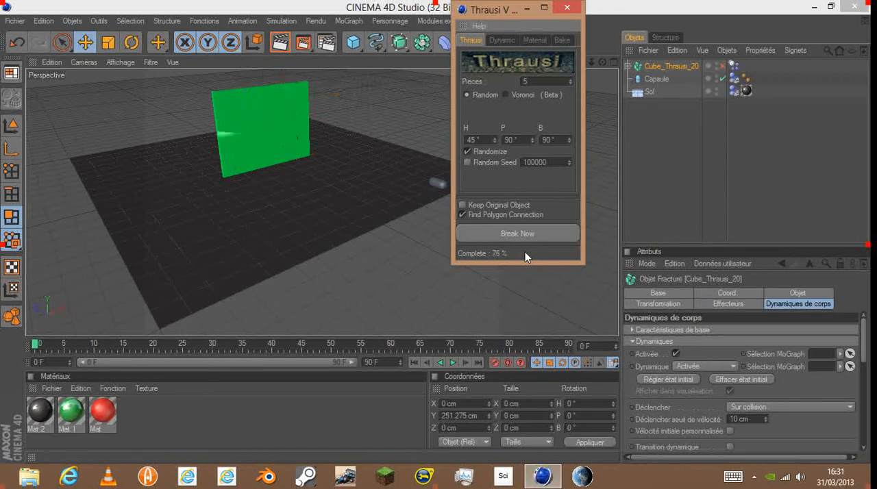
left_click(567, 7)
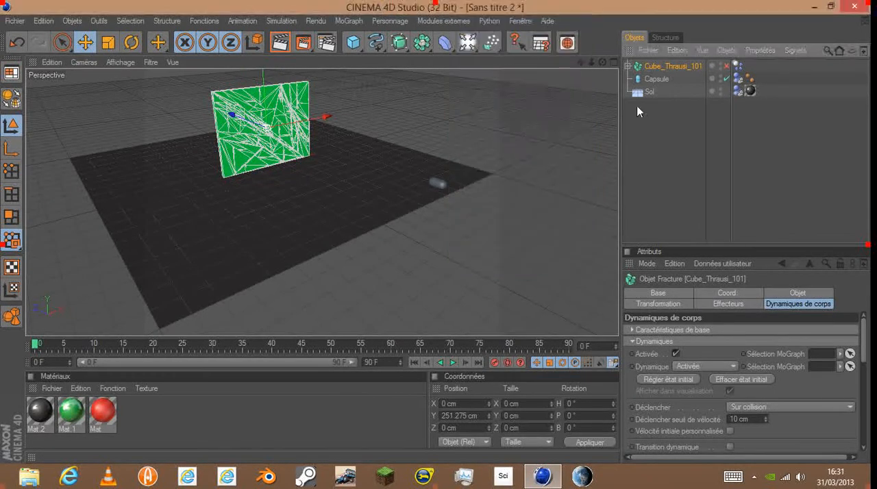
left_click(453, 362)
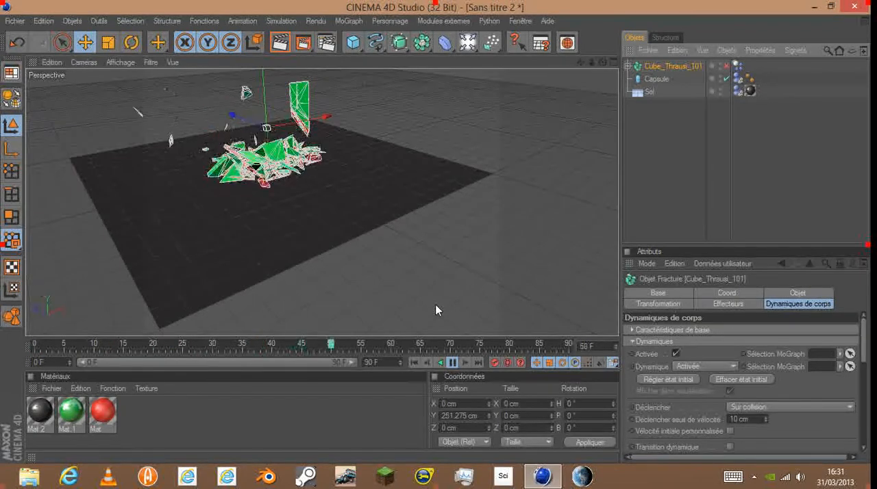
left_click(415, 363)
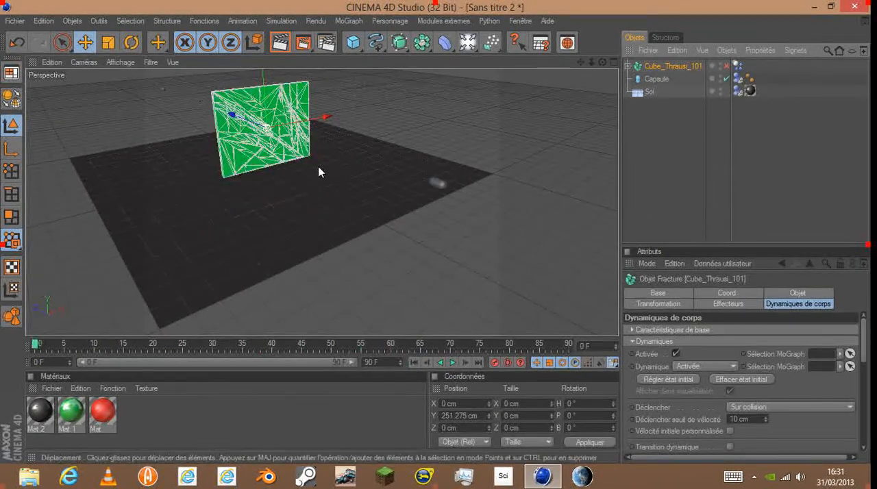
- Scale the capsule up uniformly to about 61 × 122 × 61 cm, and play the animation to check its impact
left_click(442, 184)
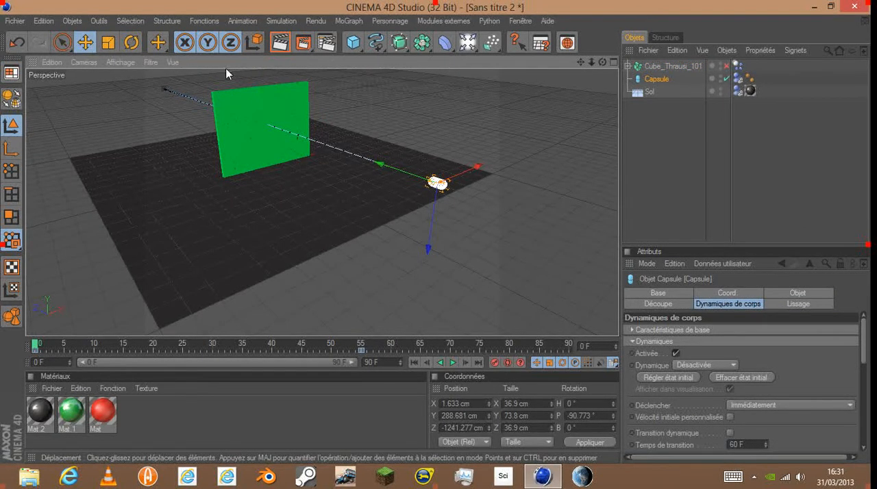
left_click(104, 43)
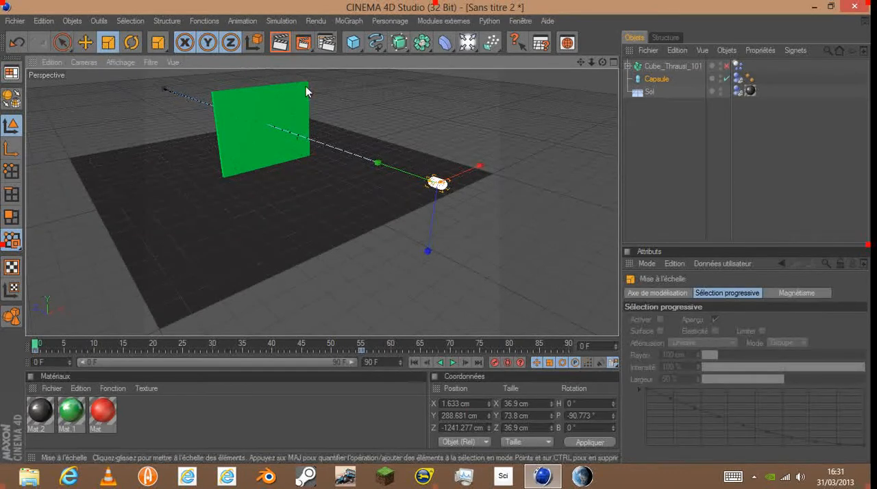
left_click_drag(476, 167, 499, 162)
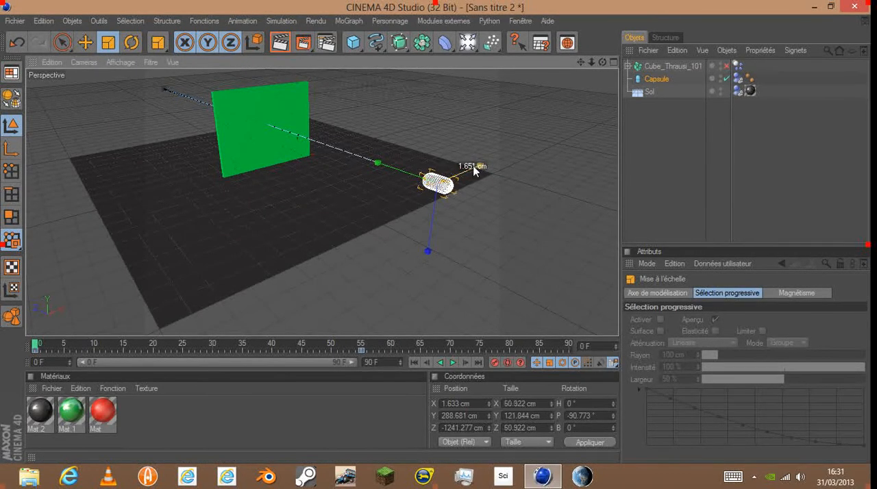
left_click(455, 364)
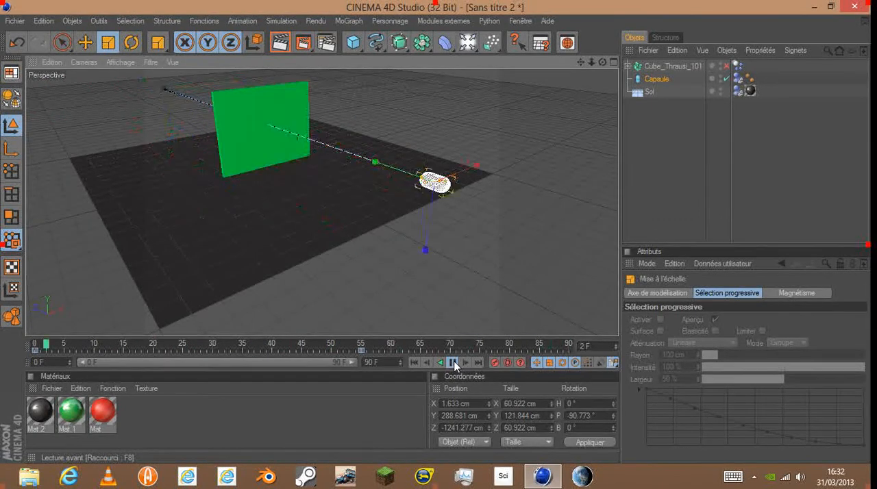
left_click(453, 363)
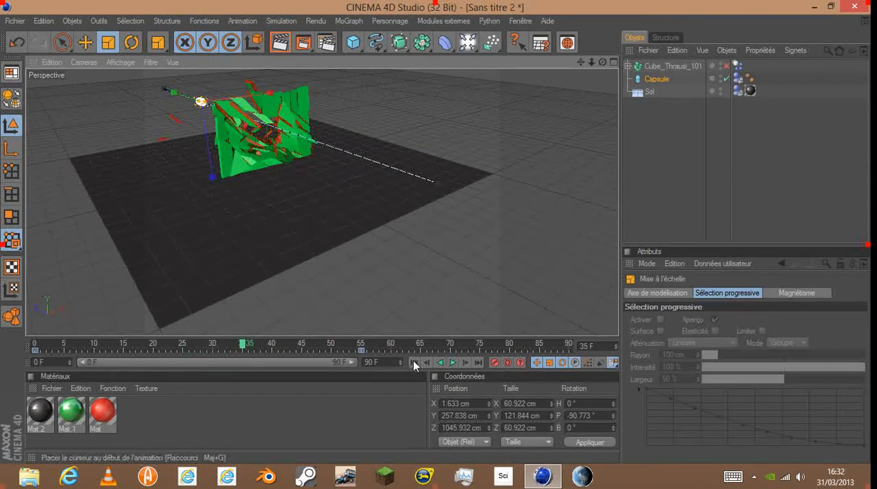
left_click(413, 362)
- Try the Boite collision shape on the fractured panel, and play the simulation to check the fragments' behaviour
left_click(638, 68)
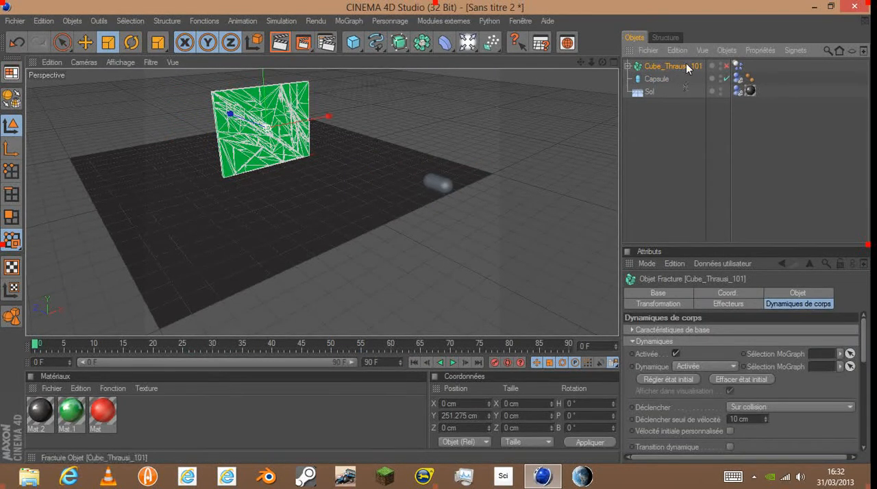
scroll(791, 385, "down", 2)
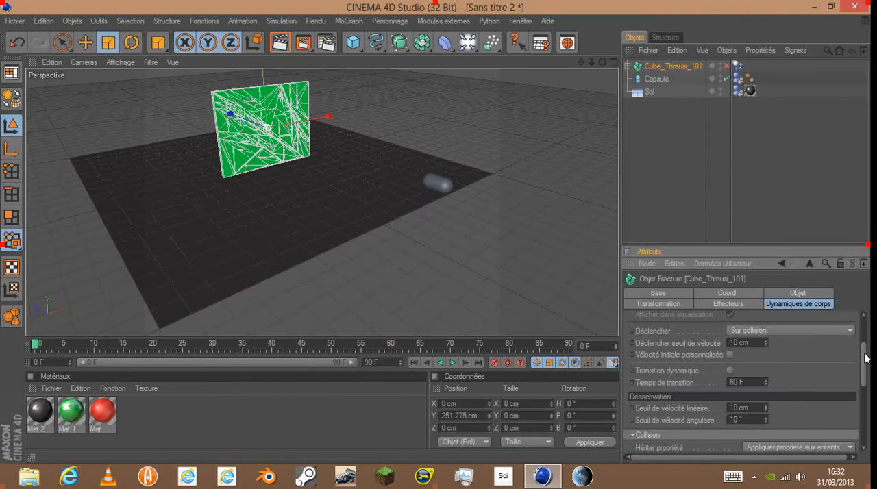
left_click_drag(865, 358, 867, 398)
left_click(785, 382)
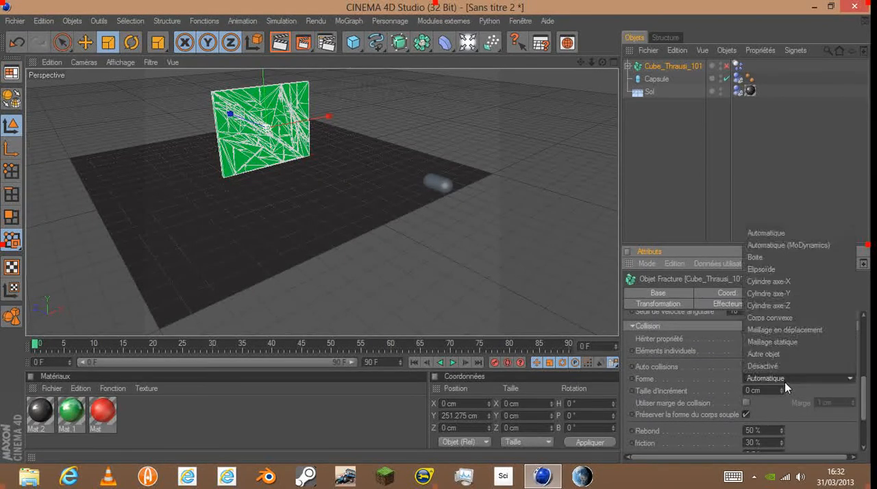
left_click(761, 256)
left_click(460, 267)
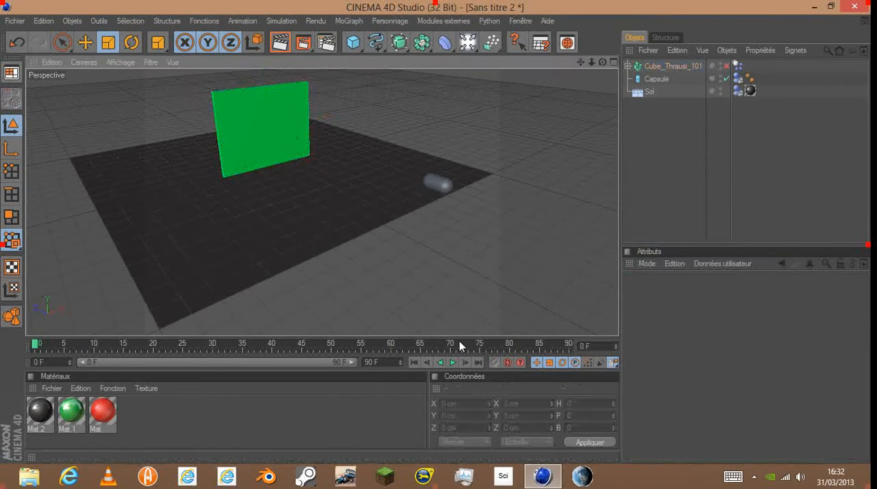
left_click(453, 363)
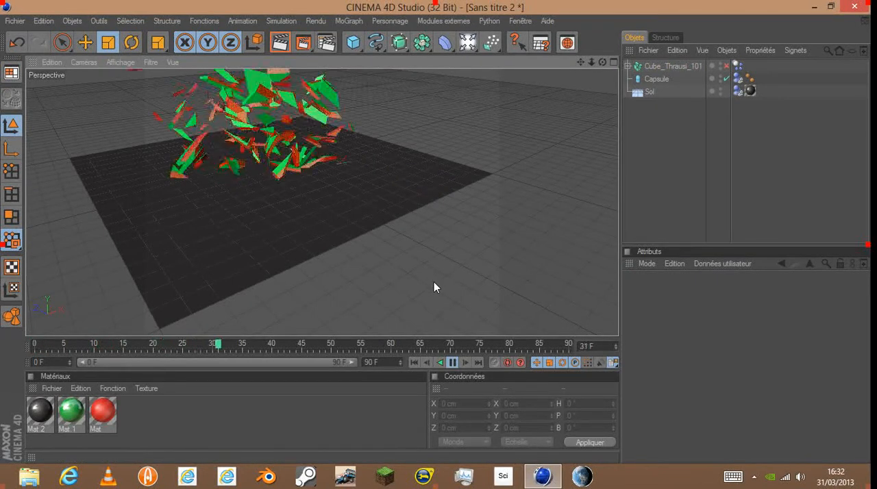
left_click(452, 362)
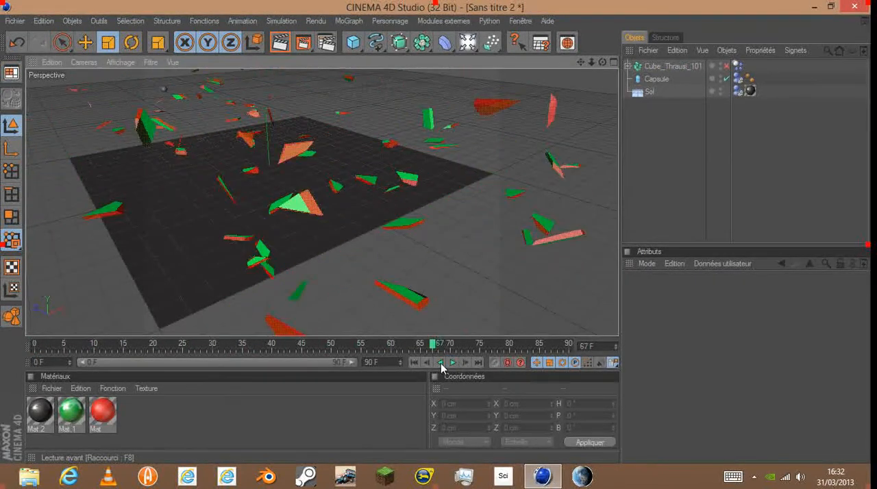
left_click(414, 363)
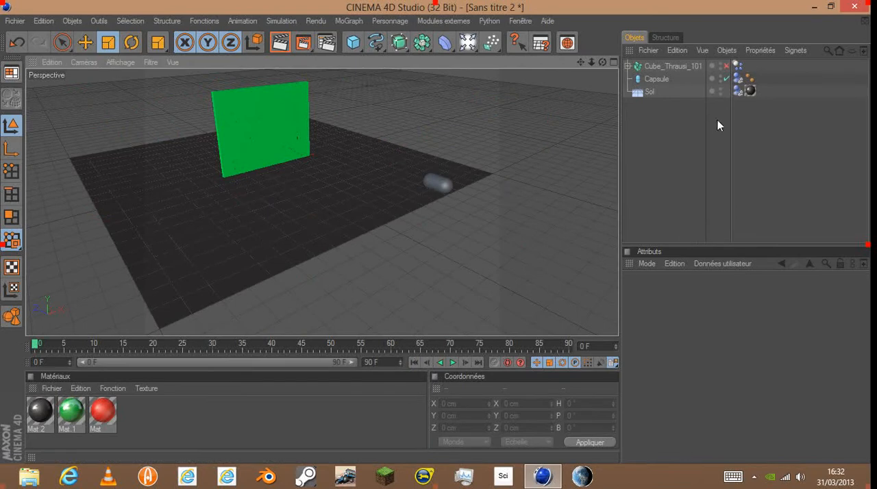
- Try a bounce (Rebond) of 60% on the fractured panel, and undo the change
left_click(686, 70)
left_click(767, 407)
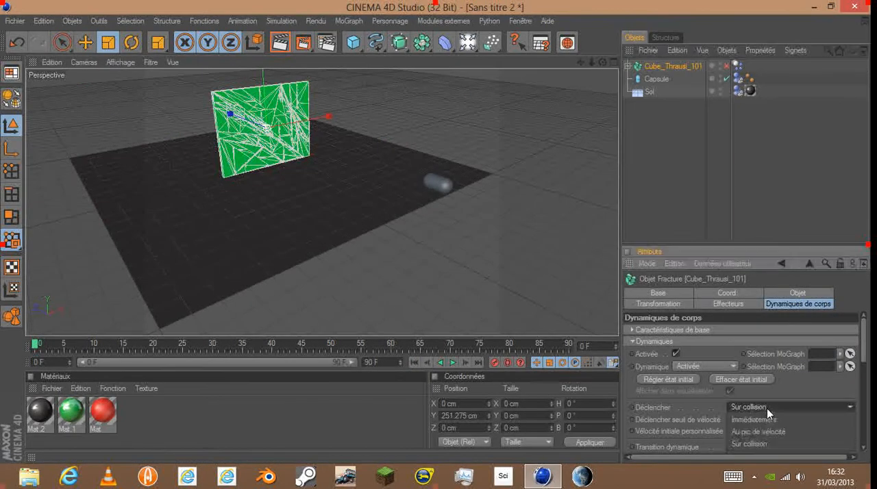
left_click(767, 409)
scroll(741, 394, "down", 5)
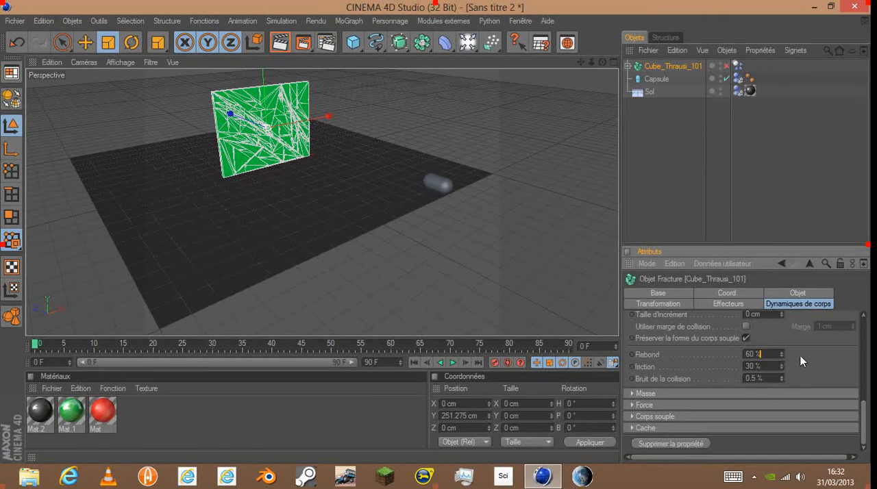
key("ctrl+z")
- Set the fractured panel's collision shape (Forme) to Automatique (MoDynamics)
left_click_drag(865, 423, 865, 393)
left_click(823, 391)
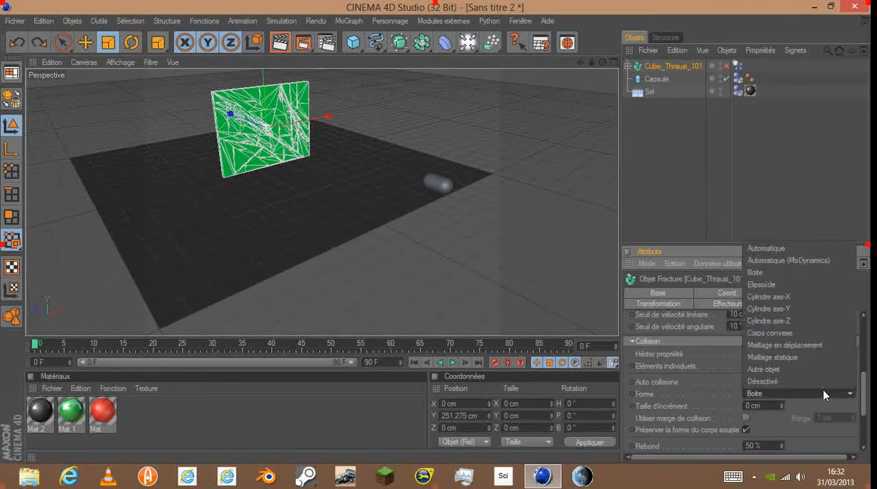
left_click(806, 261)
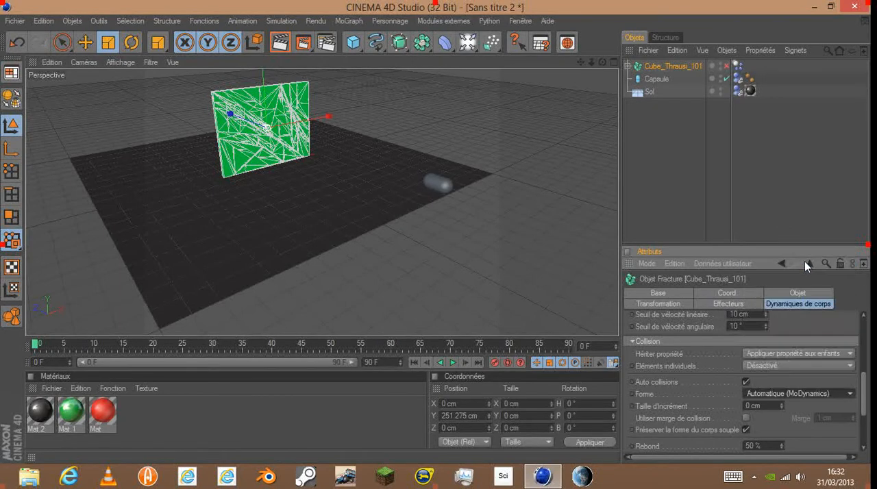
- Finish the simulation playback to check how the fragments scatter, return to the first frame, and clear the selection
left_click(454, 362)
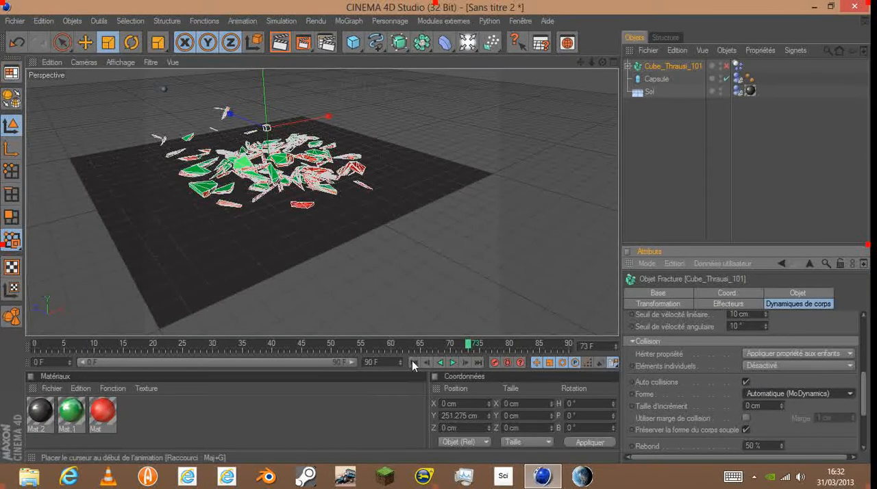
left_click(414, 363)
left_click(526, 151)
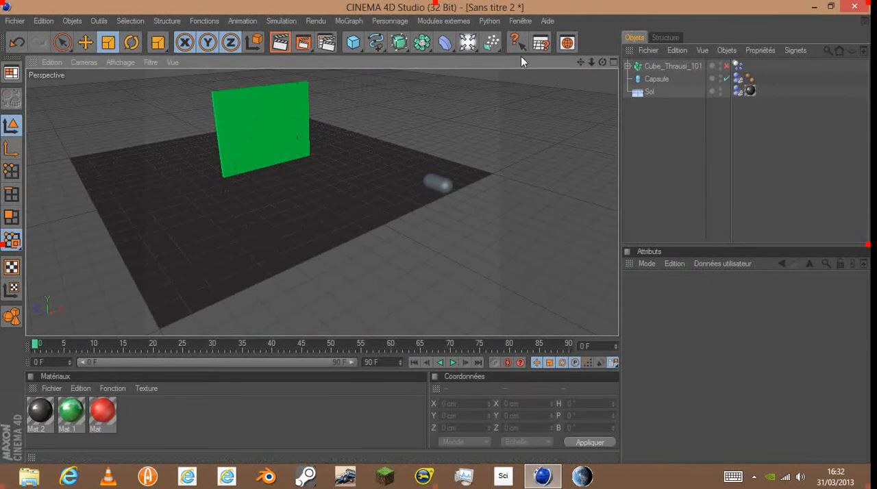
- Add a sky object (Ciel) and set both its view and render visibility to Activée
left_click(472, 45)
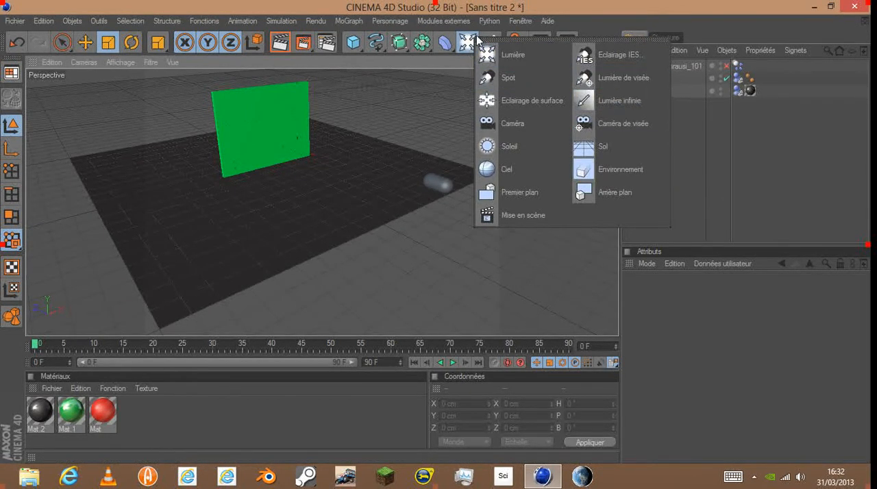
left_click(524, 167)
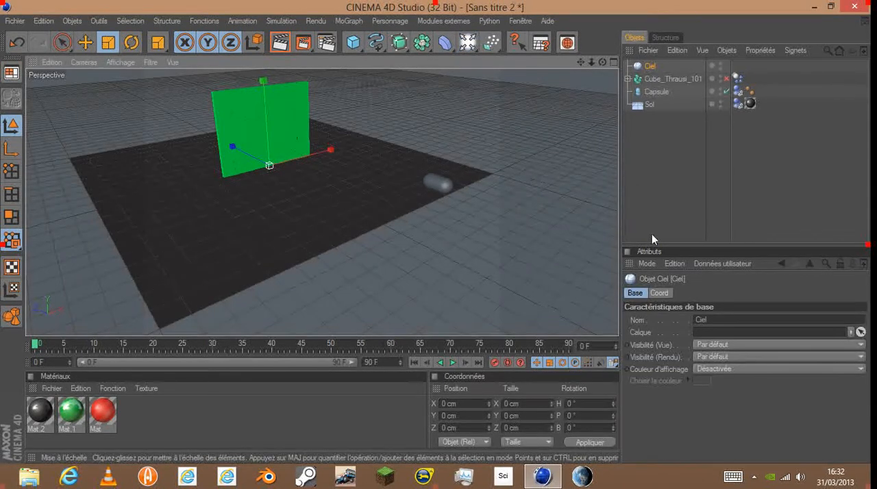
left_click(733, 344)
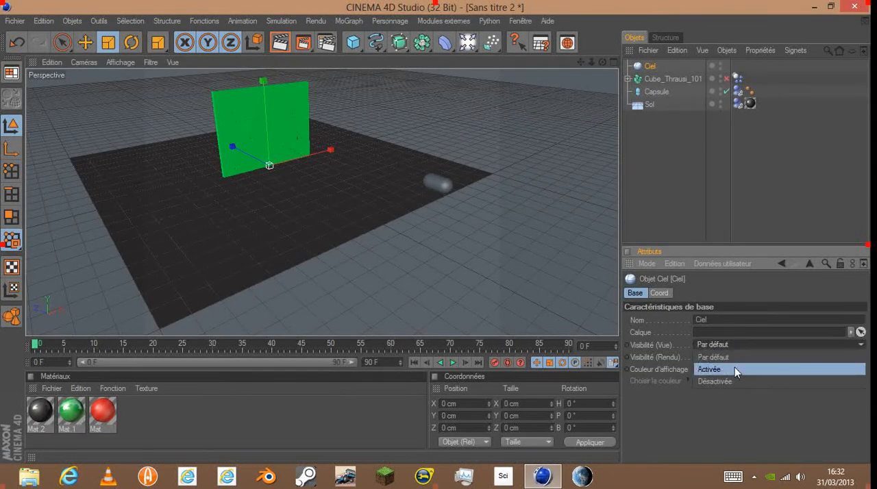
left_click(731, 372)
left_click(726, 357)
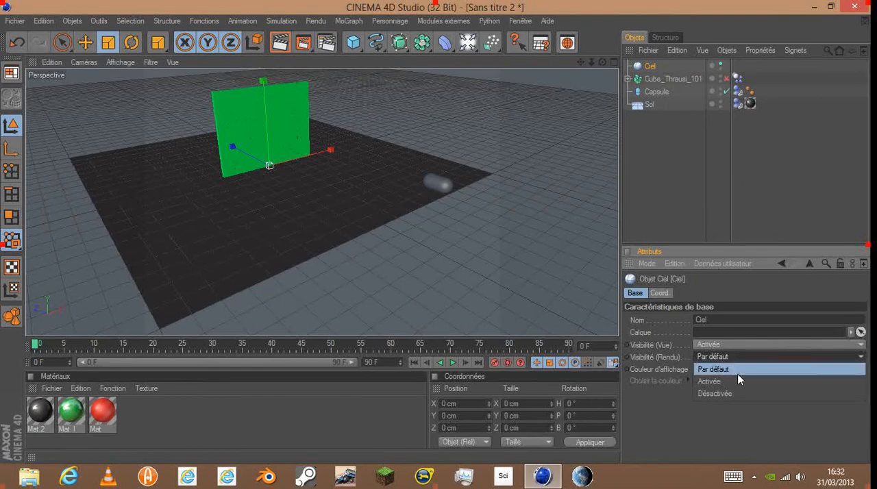
left_click(710, 370)
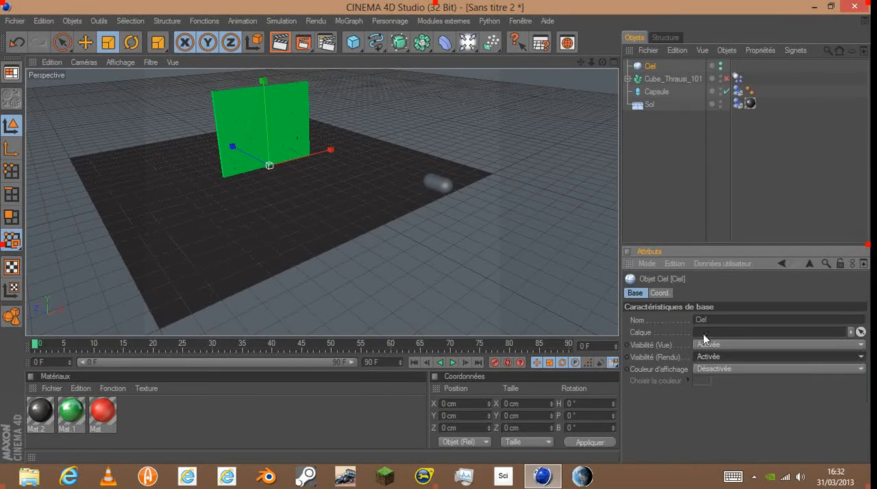
- Render the active view from a low angle to check the sky and the floor's reflections
left_click(280, 42)
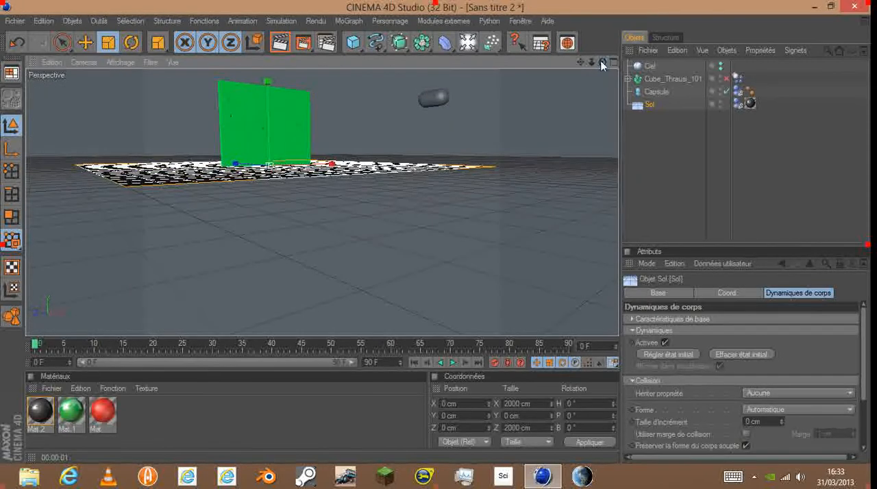
left_click(355, 42)
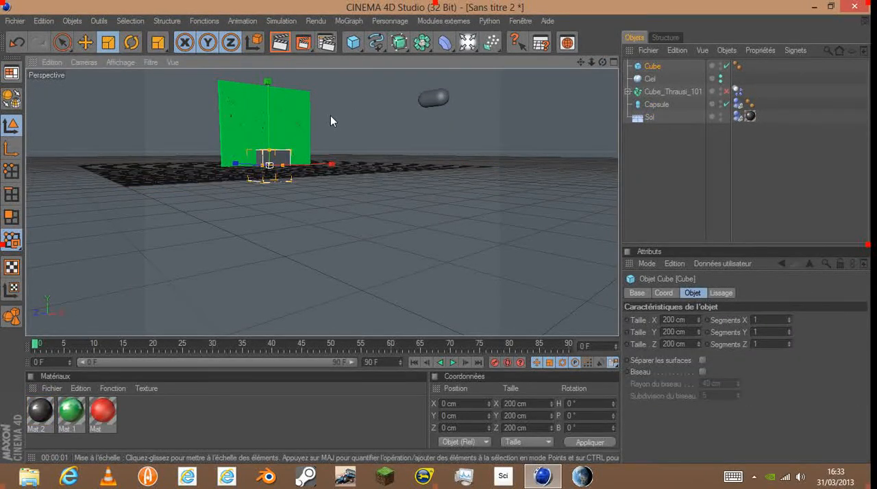
key("ctrl+z")
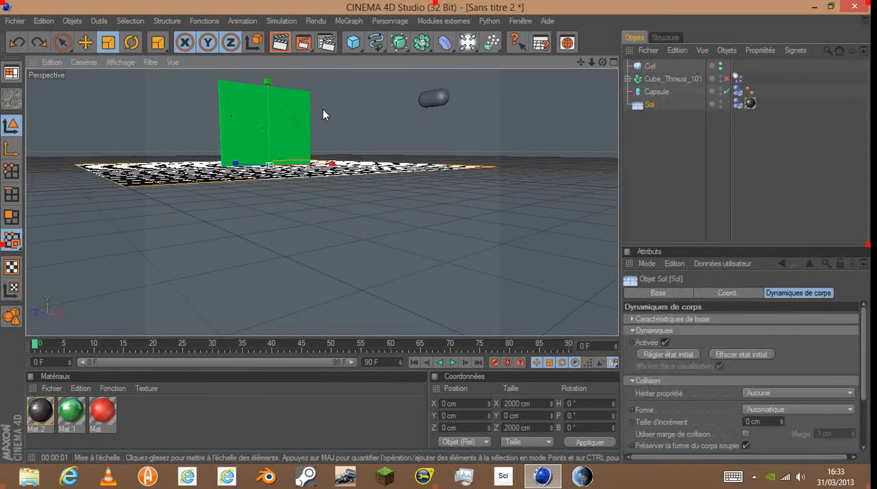
left_click(281, 43)
left_click(439, 98)
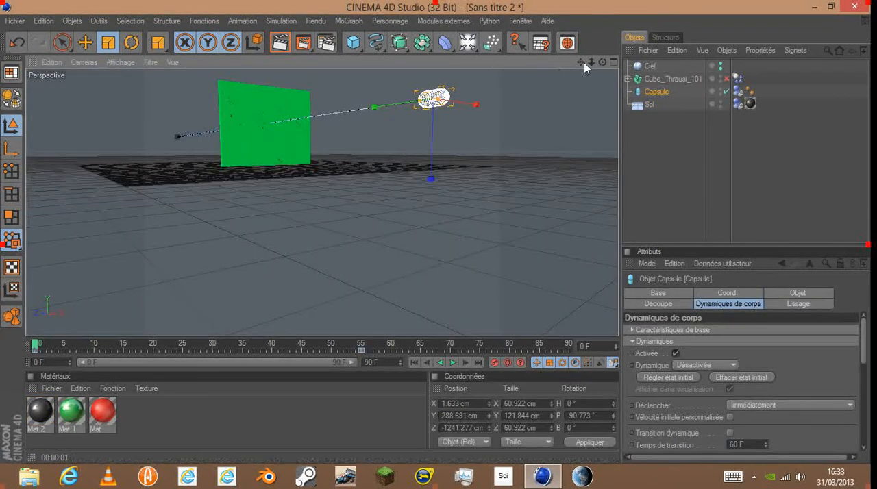
- Render the active view at frame 25 to examine the capsule's impact on the panel, and advance the timeline to frame 49
left_click_drag(602, 62, 588, 98)
scroll(378, 270, "down", 4)
left_click_drag(602, 63, 555, 96)
scroll(338, 166, "up", 4)
scroll(474, 106, "down", 3)
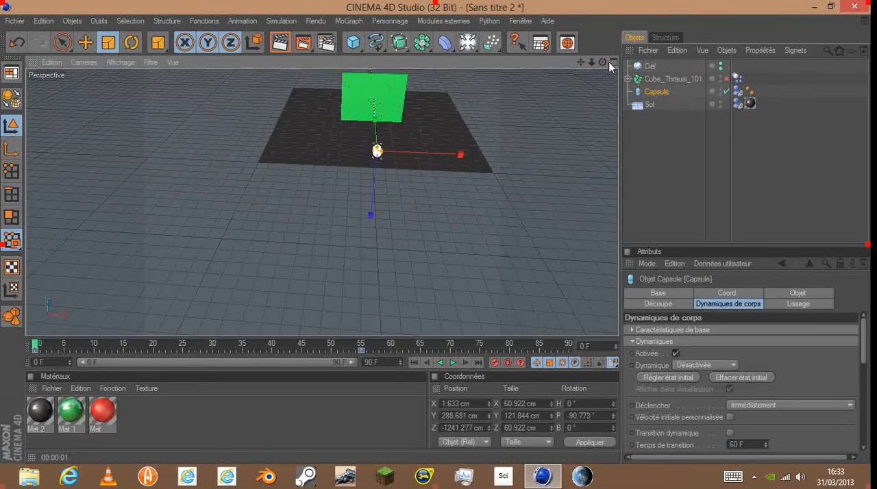
left_click_drag(602, 63, 433, 143)
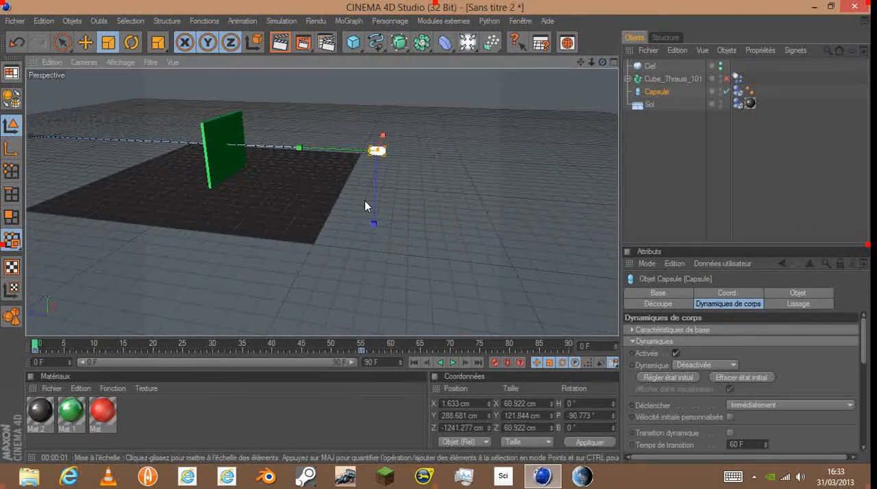
left_click_drag(44, 345, 183, 347)
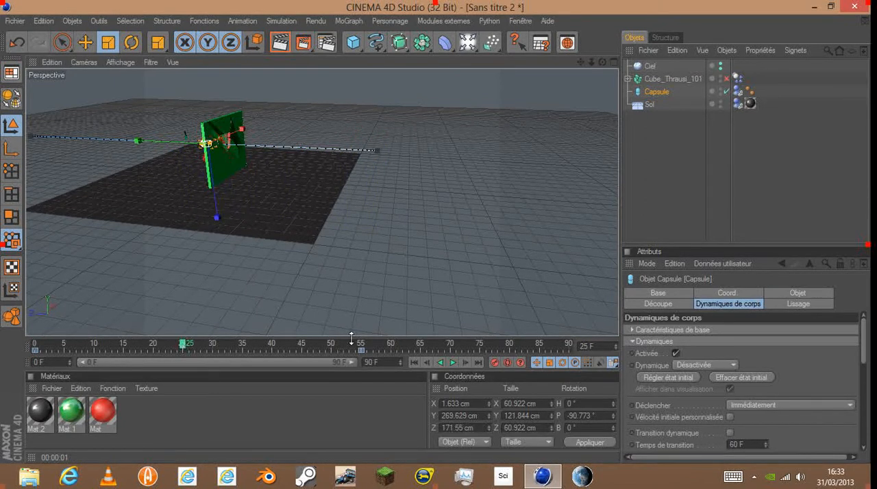
left_click_drag(603, 62, 546, 65)
left_click(277, 47)
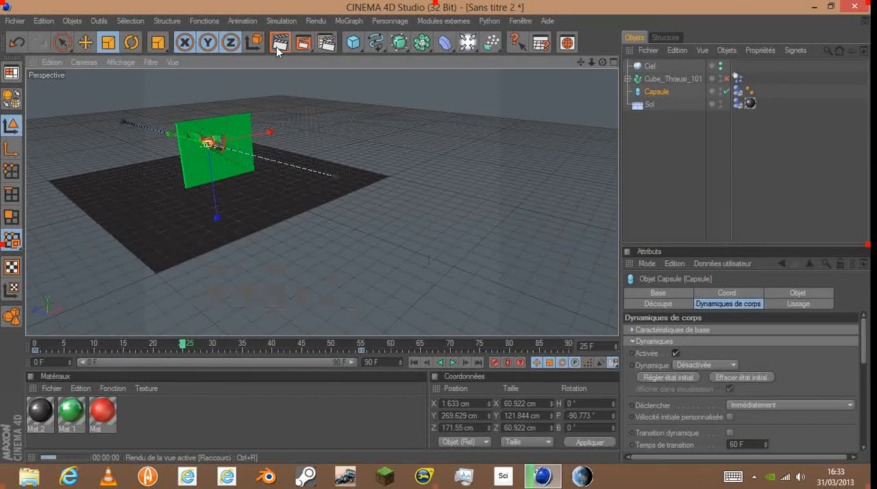
left_click(200, 131)
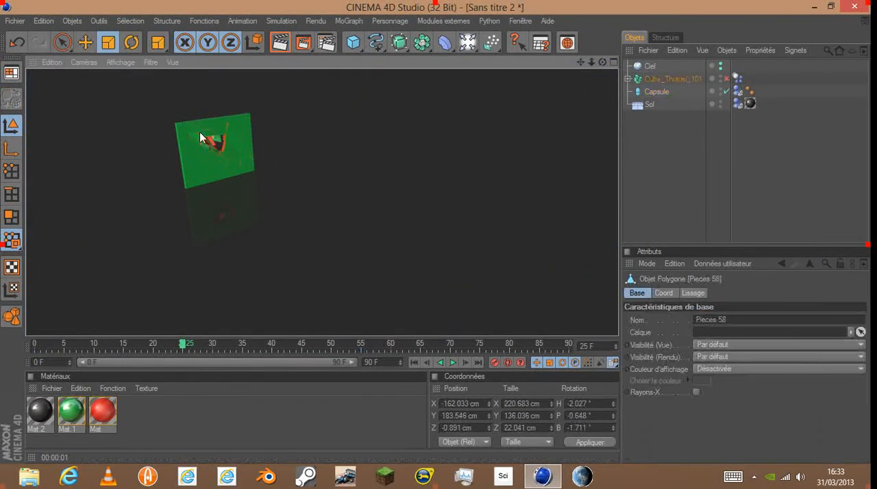
left_click_drag(182, 350, 325, 348)
left_click(306, 43)
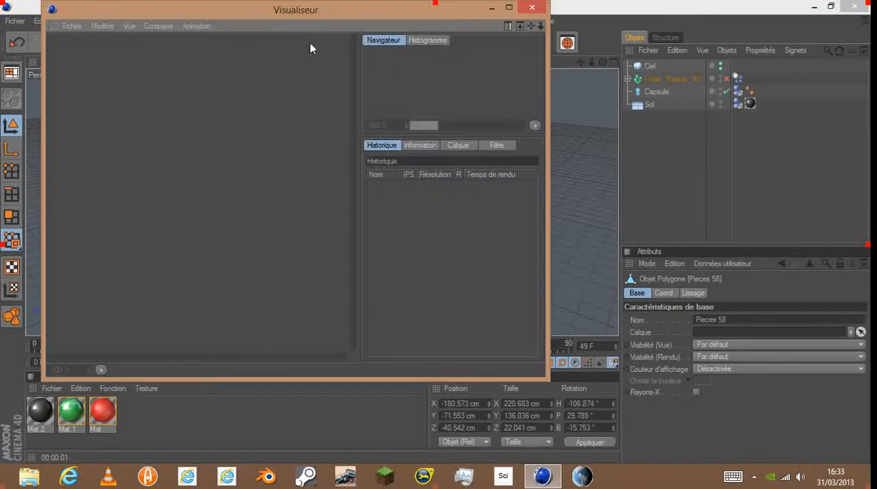
left_click(533, 9)
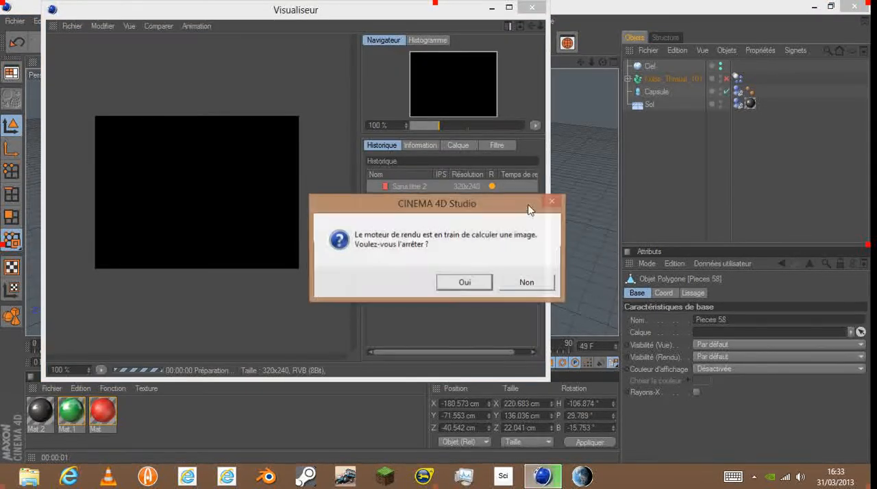
left_click(480, 287)
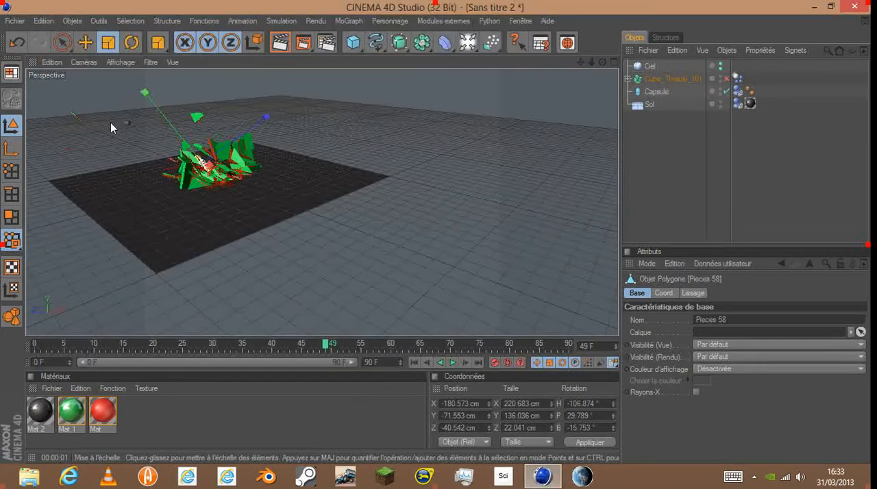
- Render the active view at frame 49 to examine the shattered fragments, and return the timeline to frame 0
left_click(281, 43)
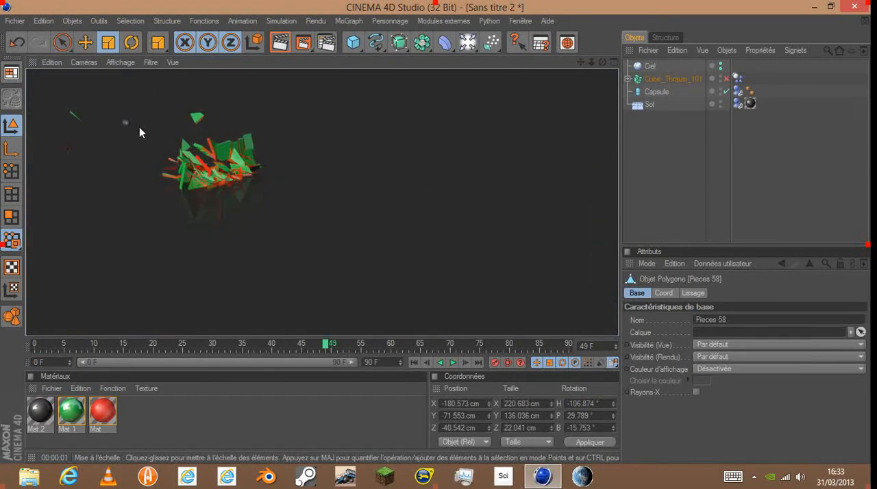
left_click(139, 129)
left_click_drag(324, 347, 0, 352)
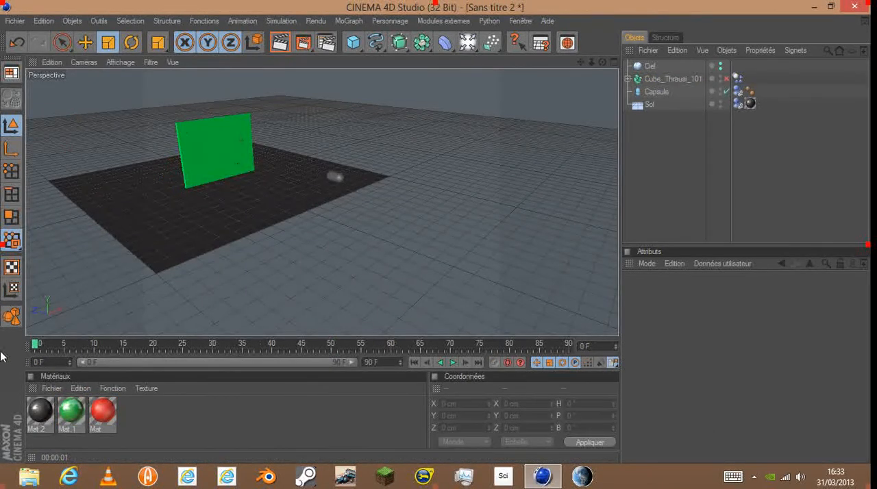
- Add a camera (Caméra) to the scene and make it the active view camera
left_click(466, 43)
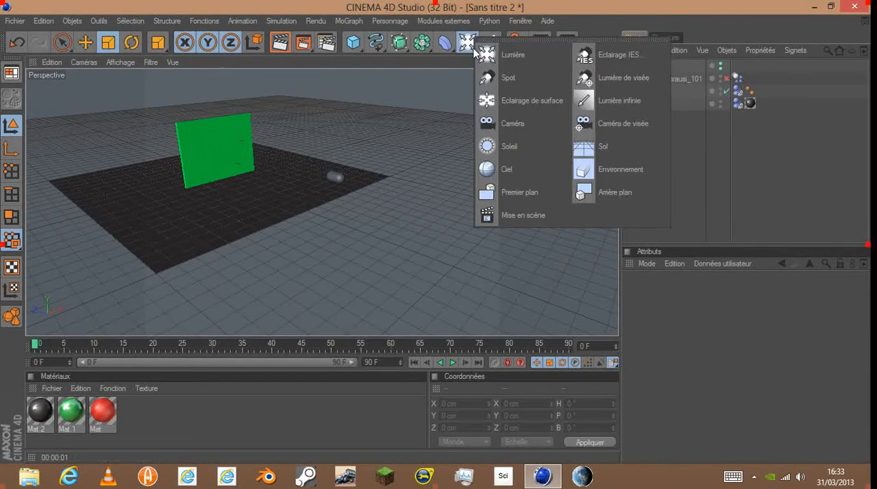
left_click(533, 125)
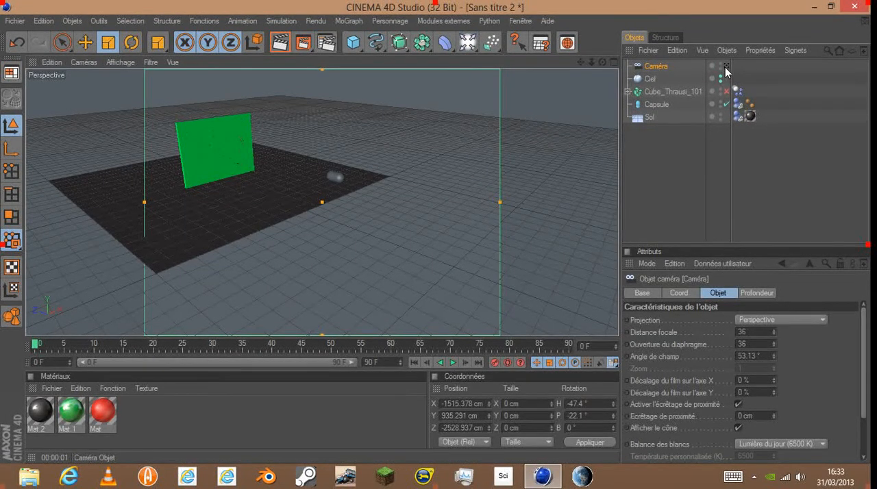
left_click(727, 66)
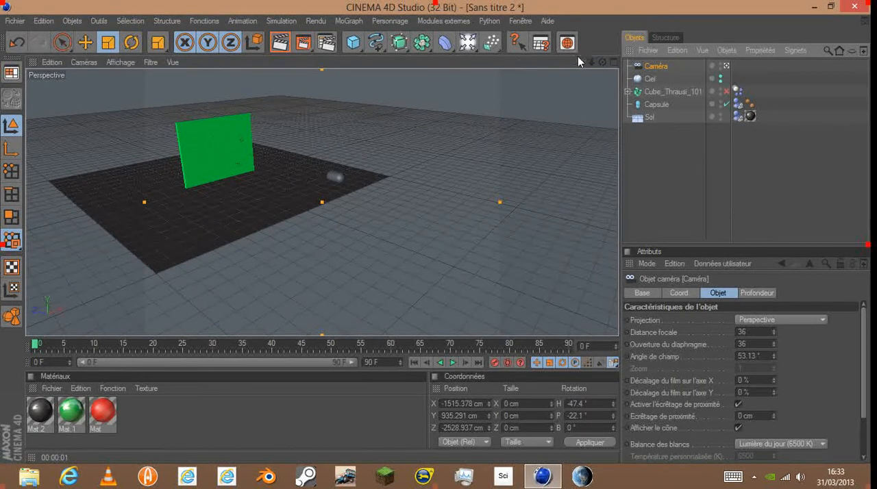
- Frame the panel and capsule from the front through the camera at about X -550, Y 659, Z -1987 cm, and record a keyframe at frame 0
left_click_drag(580, 63, 641, 83)
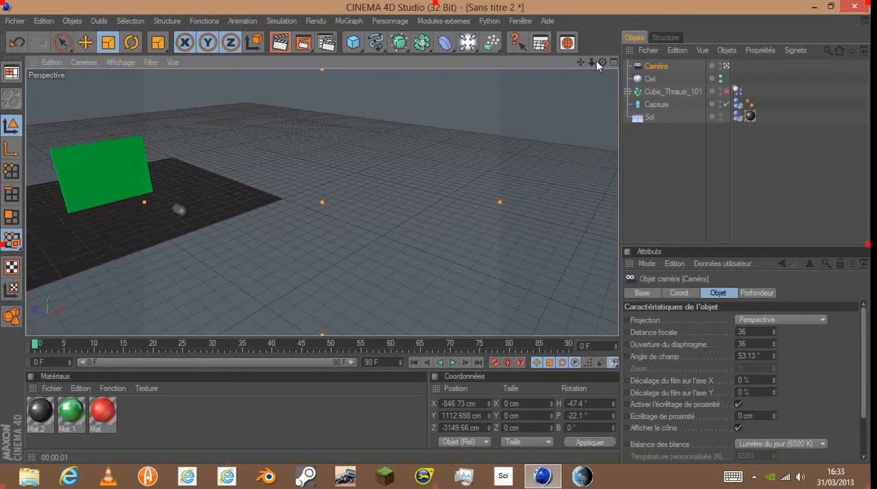
left_click_drag(602, 63, 417, 64)
scroll(358, 164, "up", 3)
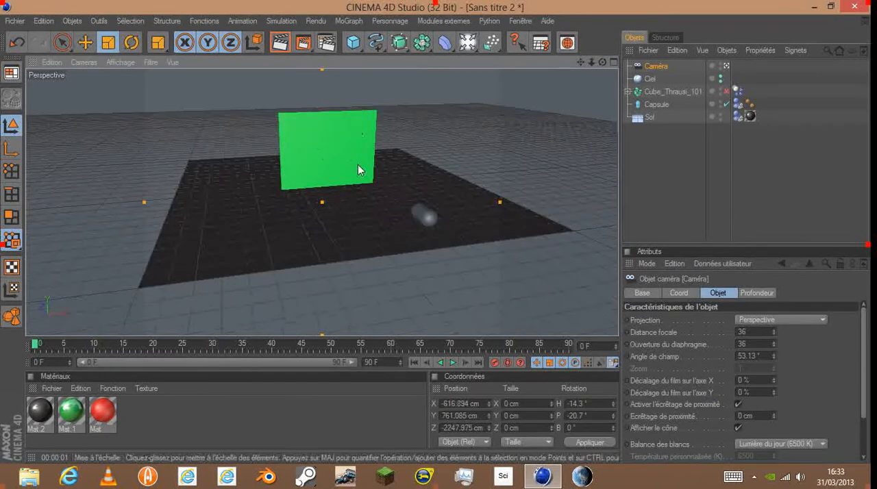
scroll(358, 164, "up", 3)
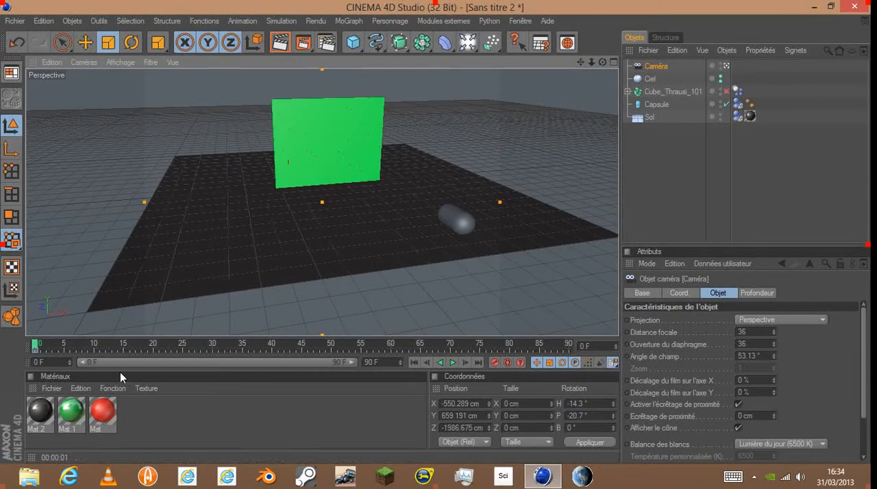
- At frame 70, swing the camera behind the panel to about X -394, Y 647, Z 1546 cm with heading -171.4°, and record a keyframe
left_click_drag(35, 346, 279, 347)
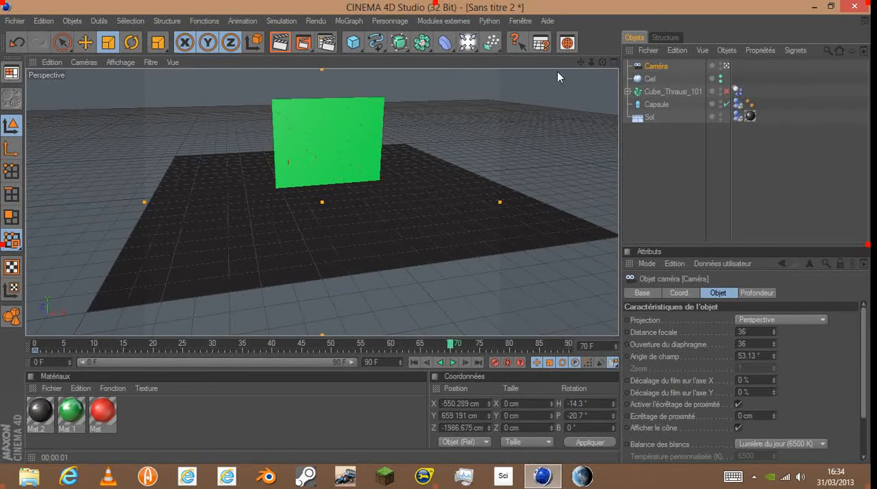
left_click_drag(579, 61, 616, 87)
scroll(363, 74, "up", 5)
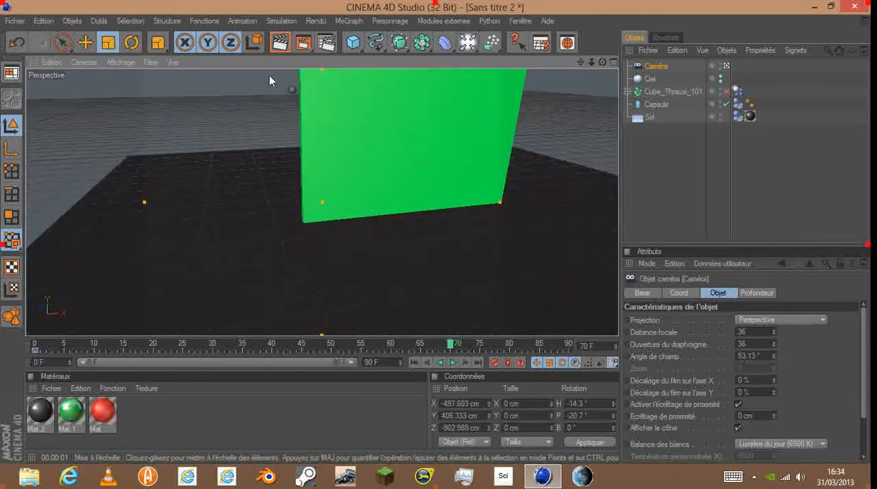
left_click_drag(582, 62, 610, 125)
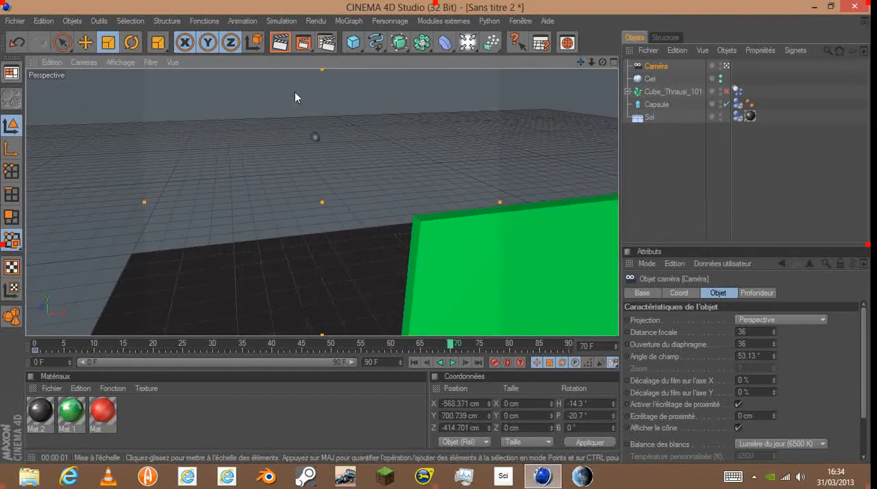
scroll(287, 145, "up", 5)
scroll(286, 144, "up", 3)
left_click_drag(602, 62, 806, 65)
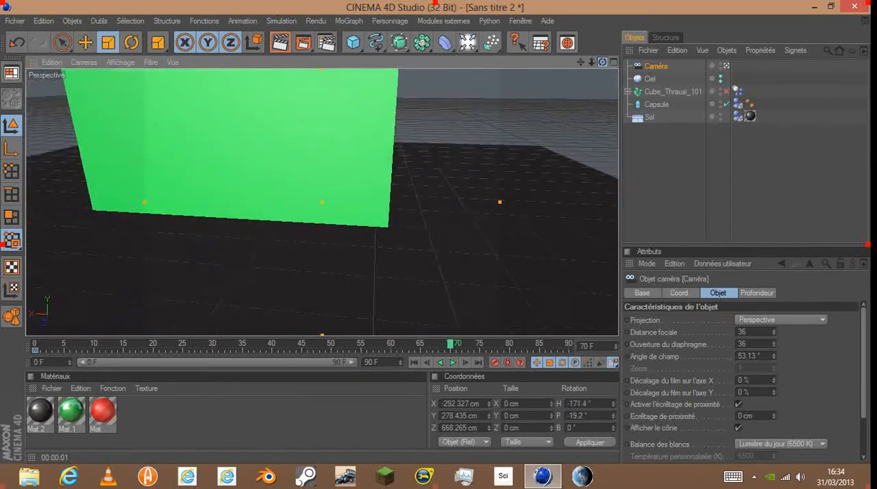
scroll(389, 149, "down", 2)
scroll(389, 149, "down", 4)
mouse_move(581, 63)
left_mouse_down()
mouse_move(580, 77)
mouse_move(589, 77)
left_mouse_up()
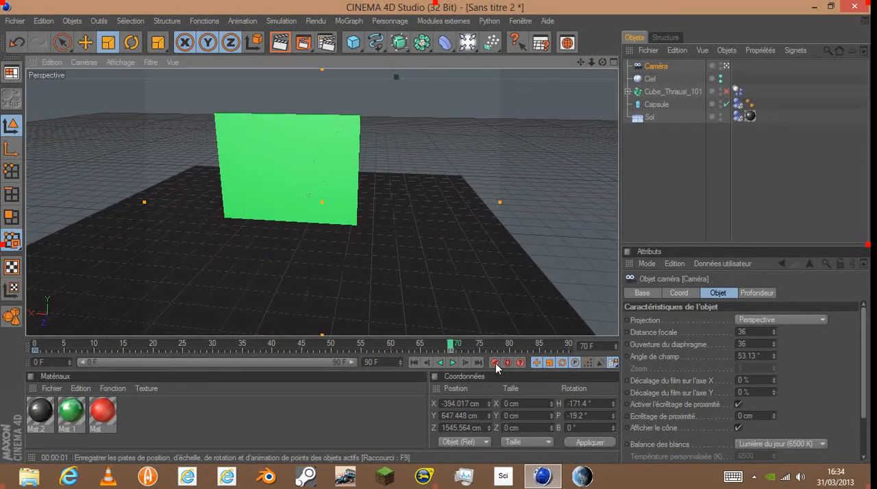
- Play the animation from the first frame to check the camera move, and set the timeline to frame 69
left_click(414, 363)
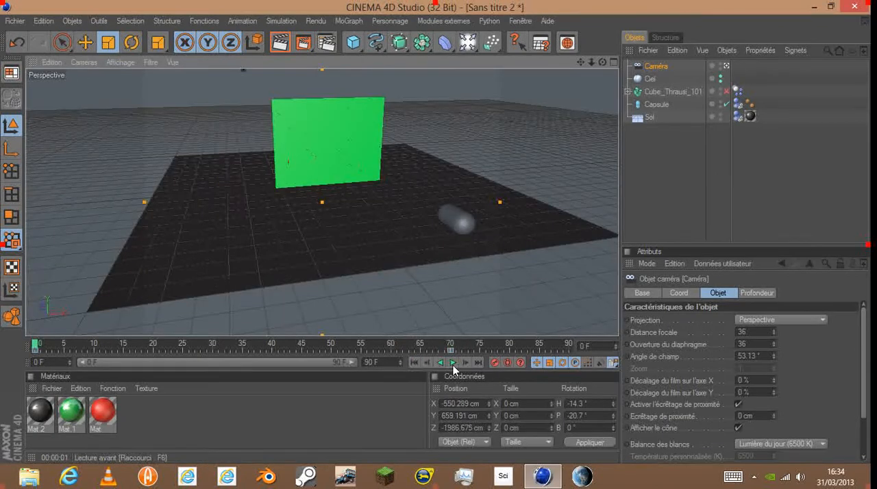
left_click(452, 363)
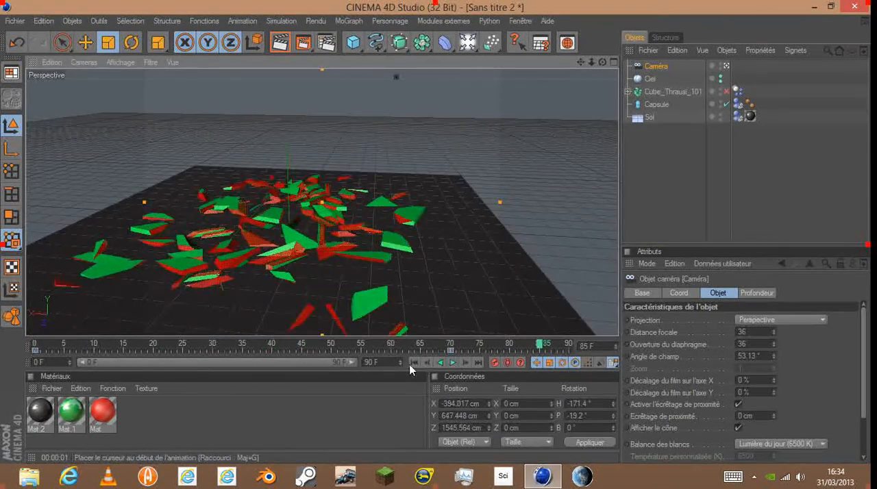
left_click(415, 362)
left_click(447, 345)
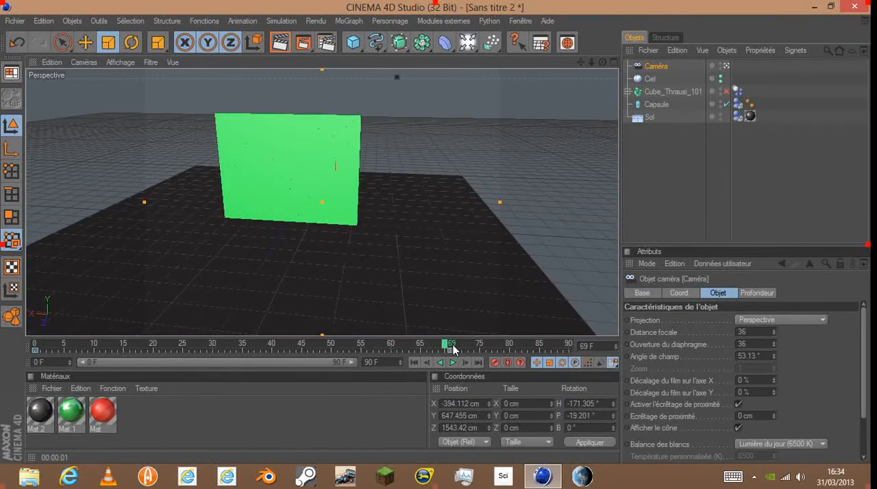
- At frame 70, move the camera closer behind the panel to about X -222, Y 505, Z 827 cm, and record a keyframe
left_click_drag(447, 348, 455, 347)
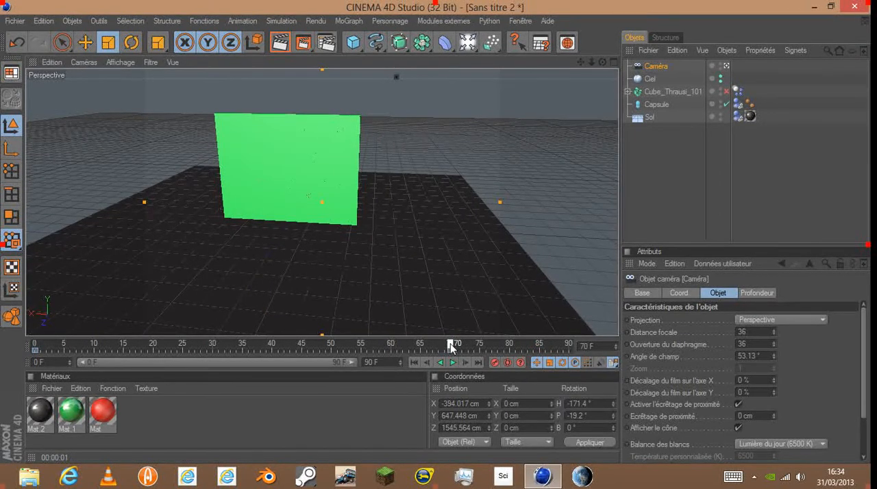
scroll(462, 117, "up", 4)
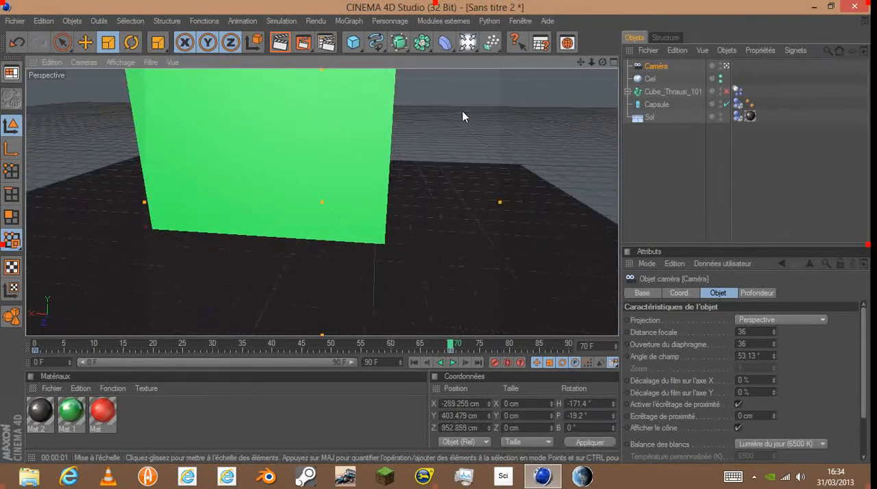
left_click_drag(581, 63, 603, 100)
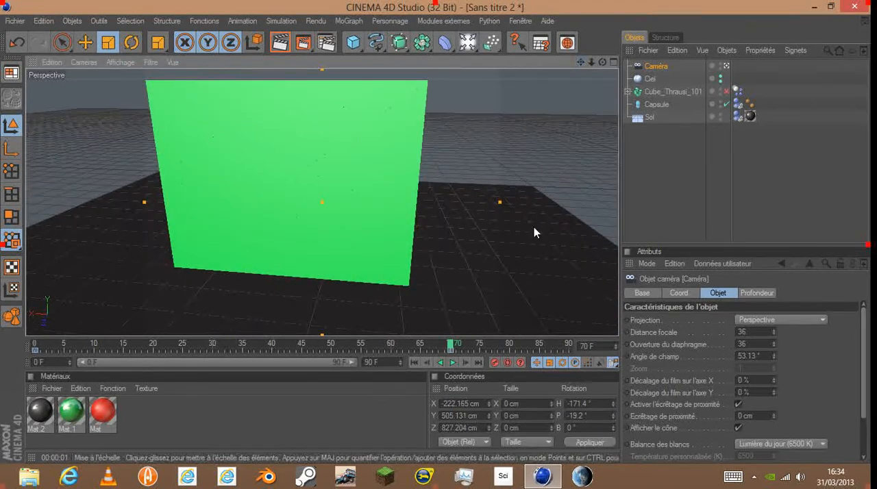
- Play the animation from the first frame to check how the camera travels around the shattering panel
left_click(414, 362)
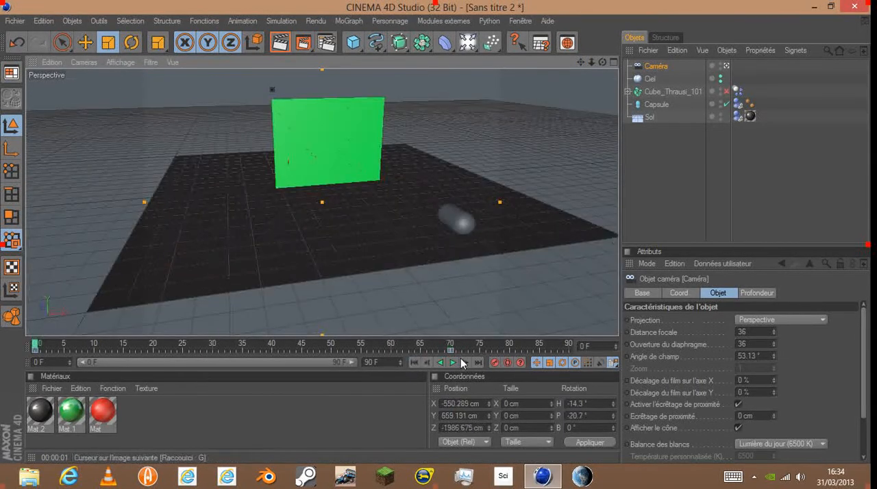
left_click(453, 362)
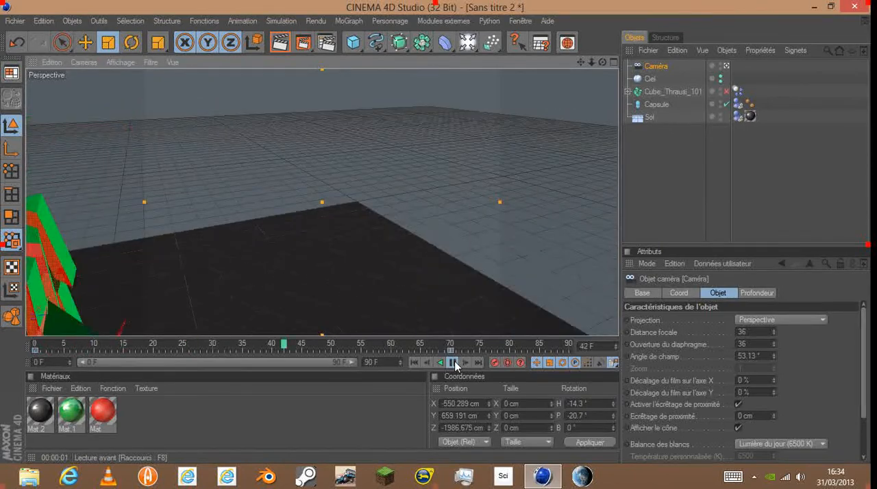
left_click(453, 362)
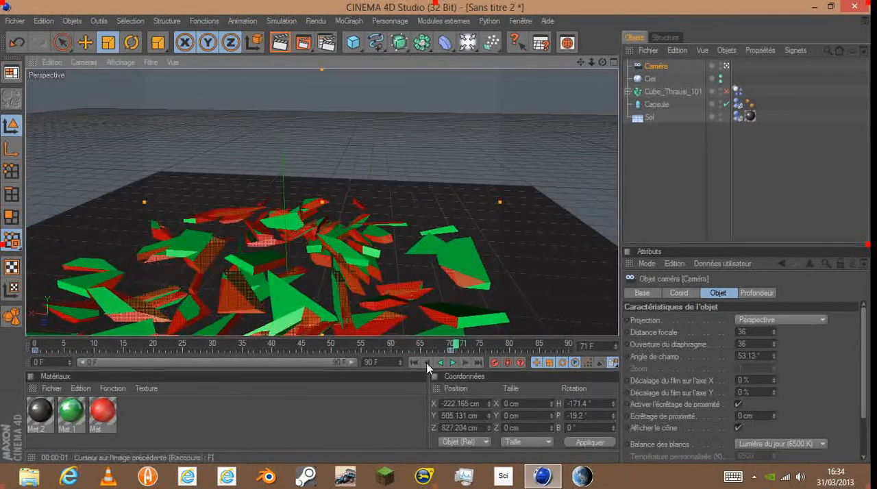
left_click(416, 361)
- At frame 70, aim the camera down at the panel's front from about X -275, Y 1120, Z -373 cm, pitch -60.3°, and record a keyframe
left_click(452, 344)
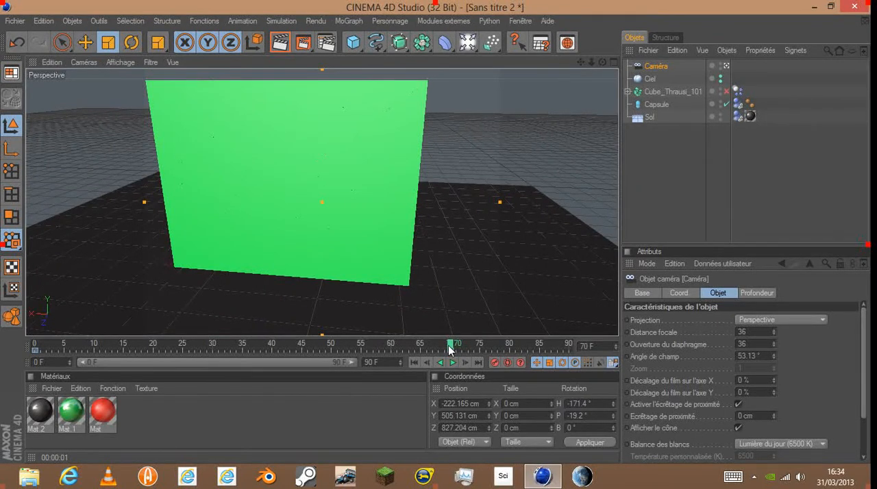
left_click_drag(579, 59, 651, 5)
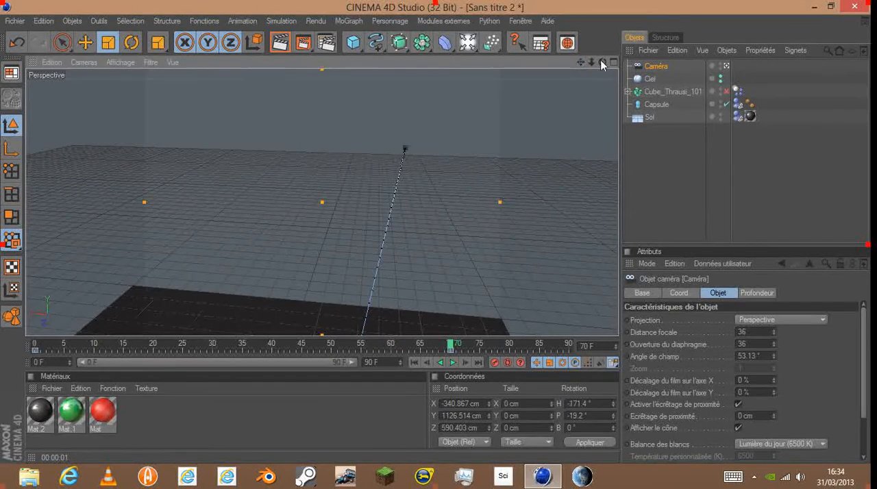
left_click_drag(600, 60, 570, 3)
scroll(457, 308, "down", 4)
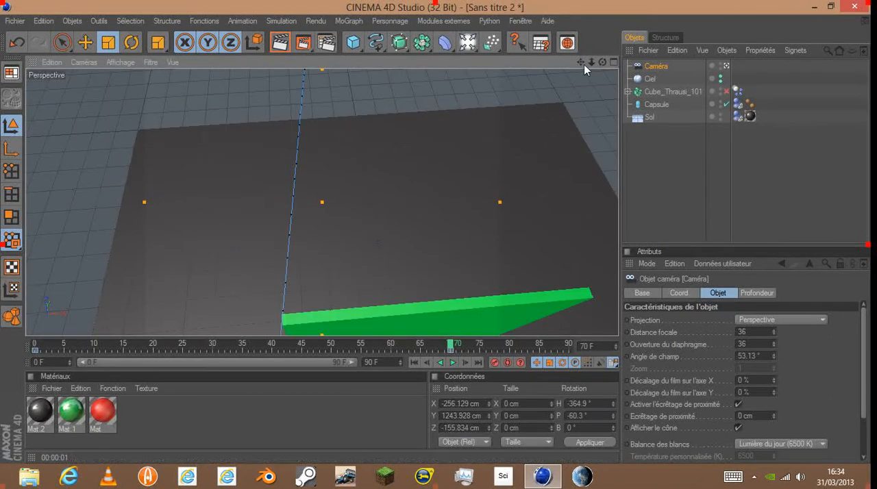
left_click_drag(584, 64, 591, 25)
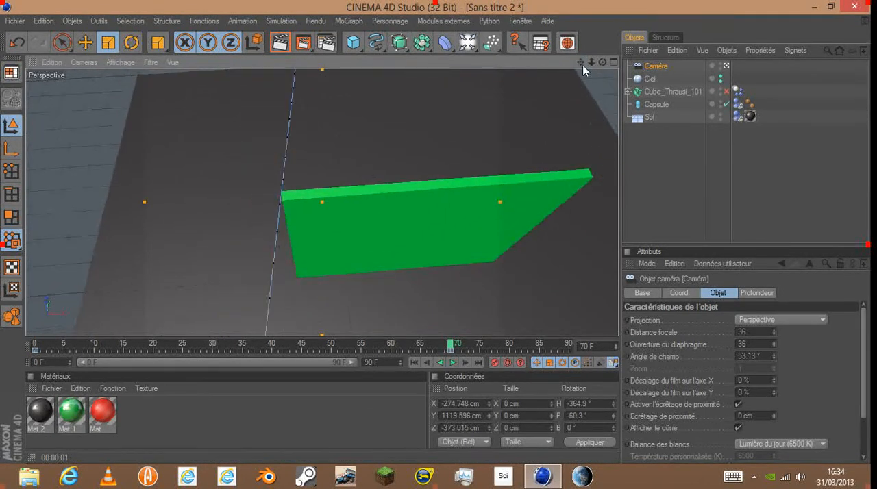
left_click(493, 363)
- Play the animation to review the new overhead ending of the camera move, and return to frame 0
left_click(453, 362)
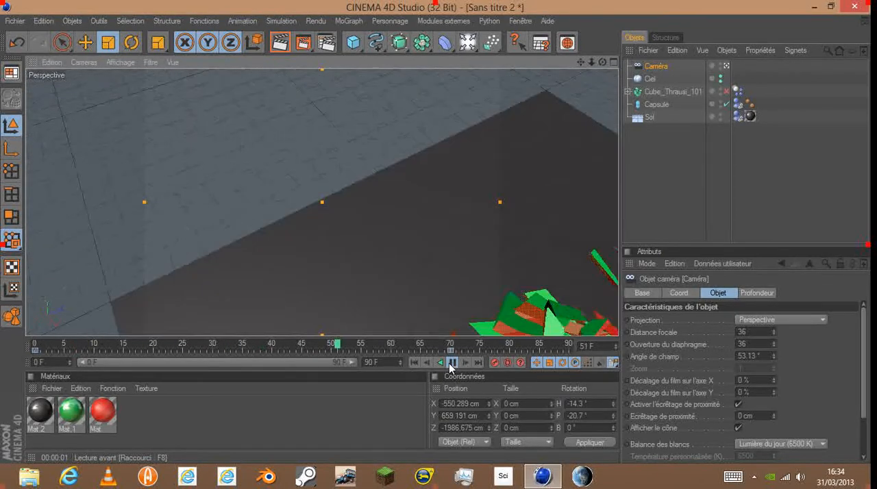
left_click(452, 362)
left_click(415, 362)
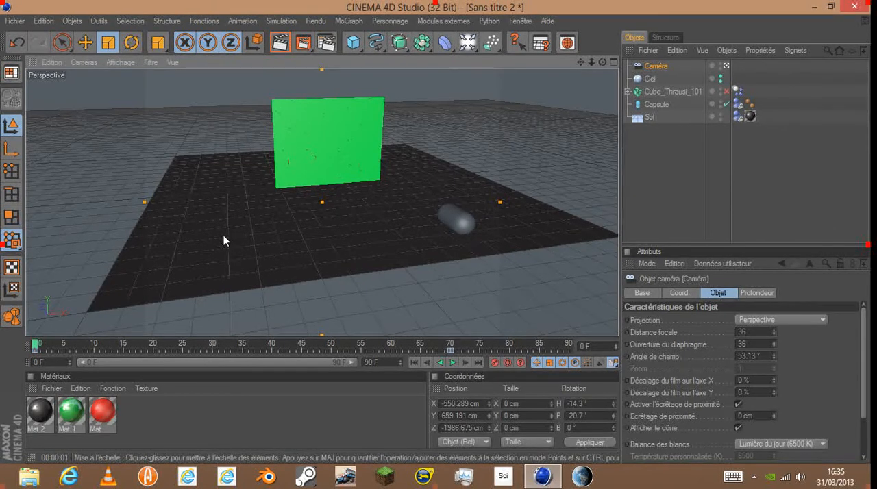
- At frame 0, move the camera closer to the panel, about X -339, Y 622, Z -877 cm, record a keyframe and scrub the timeline
left_click_drag(579, 63, 586, 126)
scroll(463, 89, "up", 5)
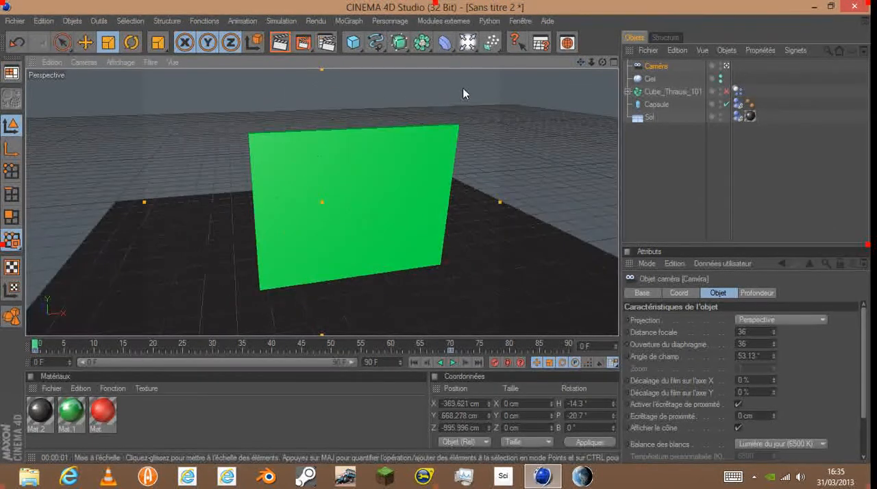
scroll(470, 121, "up", 2)
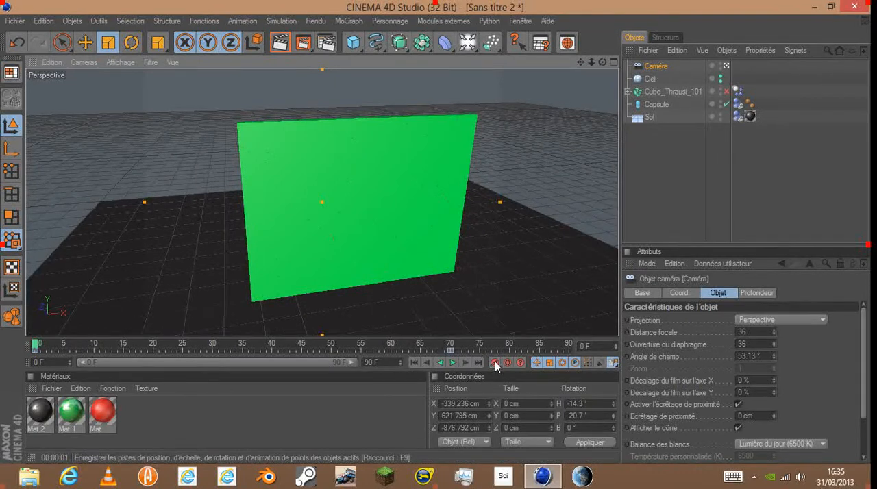
left_click_drag(35, 345, 332, 349)
left_click_drag(339, 349, 445, 349)
left_click_drag(495, 364, 2, 334)
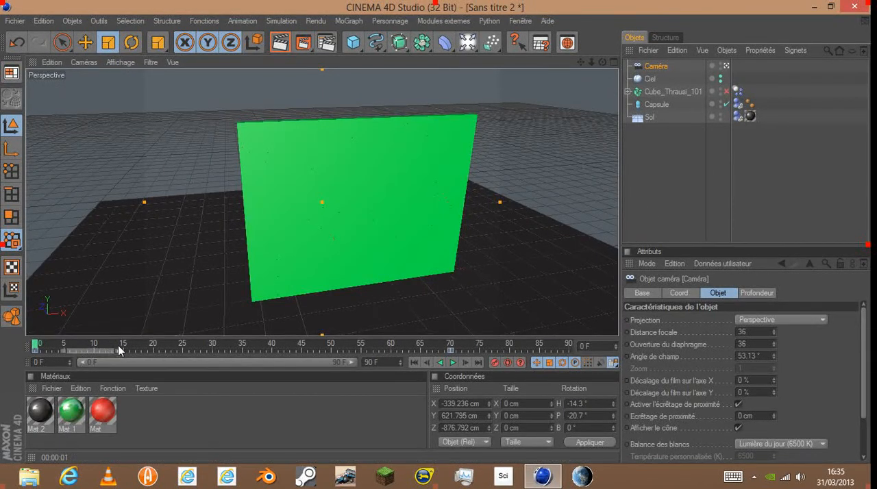
- Turn the camera towards the panel and record keyframes at frame 16 (heading -16.5°, pitch -22.5°) and frame 35 (heading -18.7°, pitch -40.9°)
left_click_drag(39, 349, 131, 344)
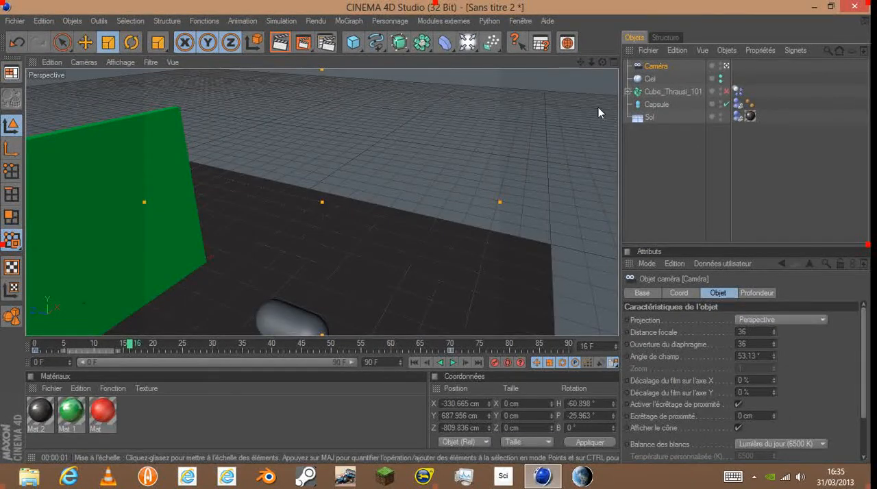
left_click_drag(603, 63, 652, 65)
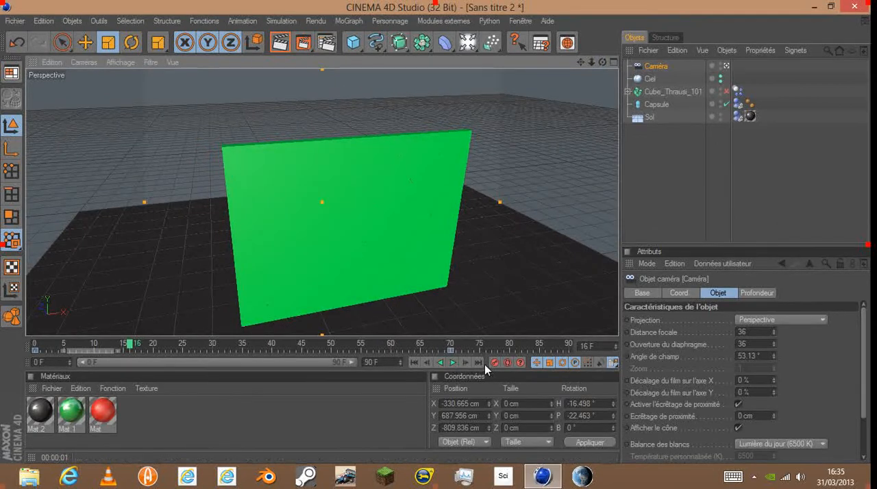
left_click_drag(144, 353, 245, 349)
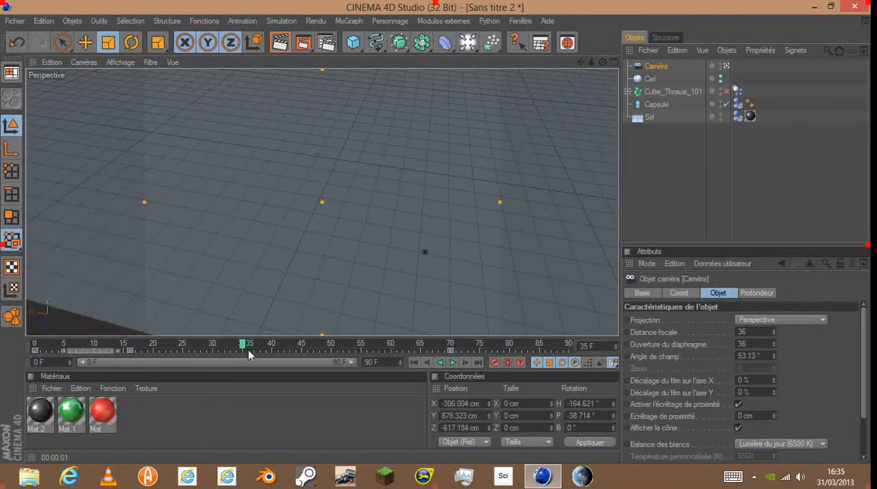
left_click_drag(603, 62, 632, 48)
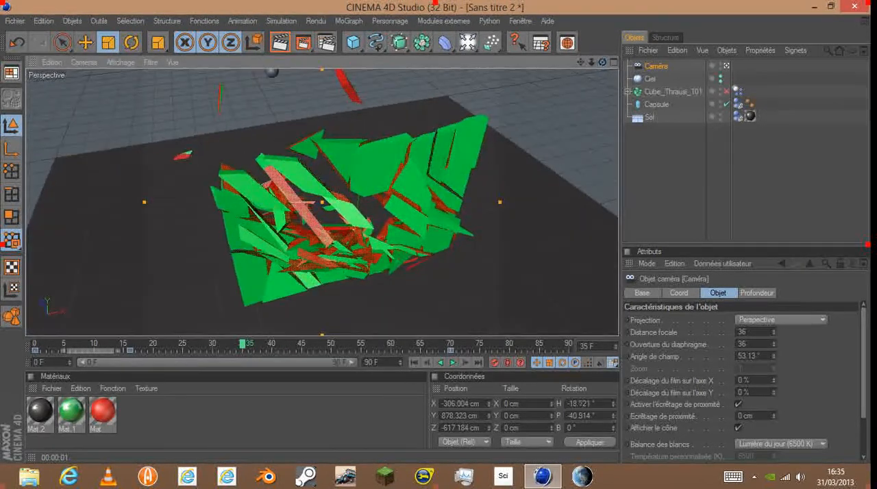
left_click(497, 363)
- At frame 50, rotate the camera to heading -387°, pitch -57.3°, record a keyframe, and scrub on to frame 71
left_click_drag(244, 349, 333, 345)
left_click_drag(602, 62, 727, 65)
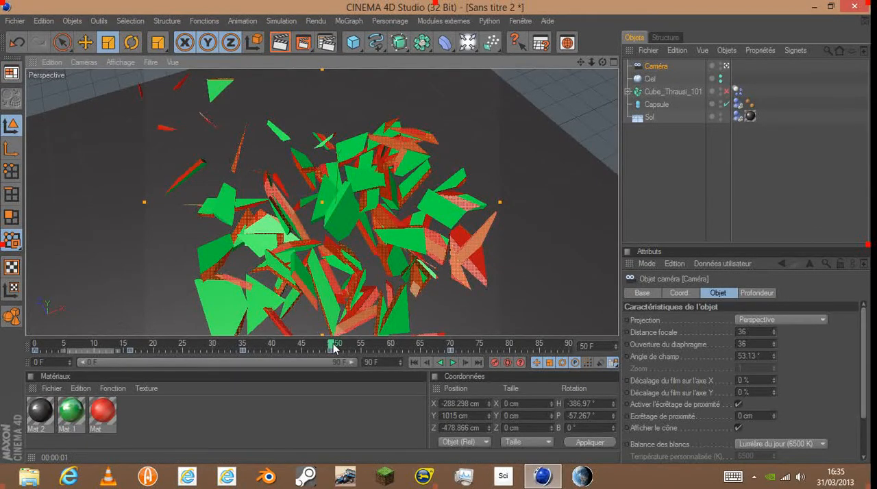
left_click_drag(334, 349, 456, 351)
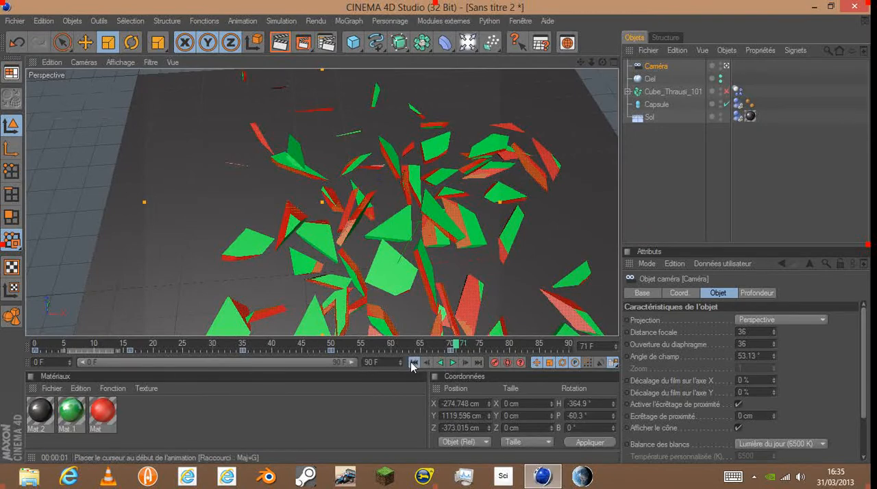
- Play the animation from the first frame to check that the camera keeps facing the panel, and rewind
left_click(414, 363)
left_click(452, 362)
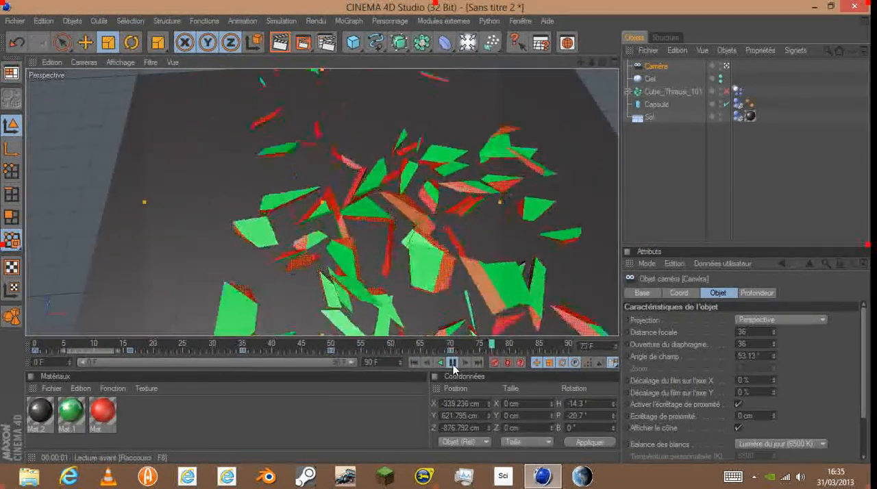
left_click(452, 363)
left_click(413, 361)
- Record corrected camera keyframes at frame 40 (heading -17.5°, pitch -45.9°) and frame 44 (heading -27.2°, pitch -49.1°), and return to frame 0
left_click_drag(231, 344, 273, 348)
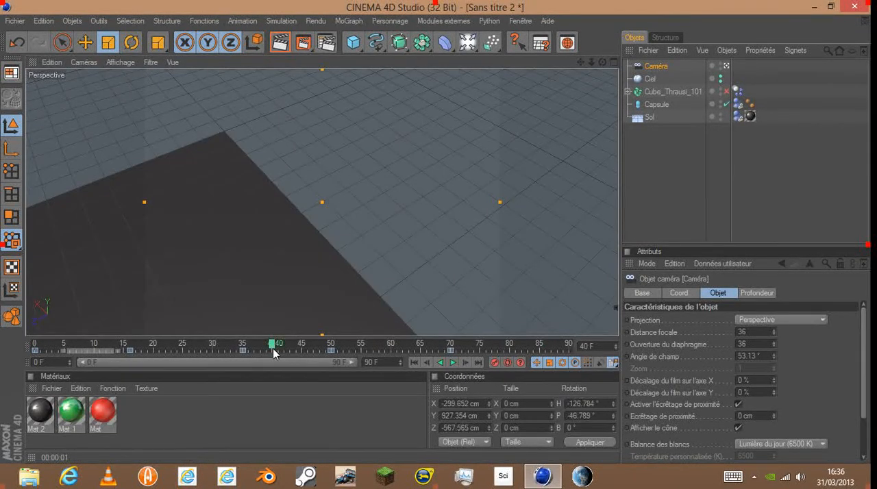
left_click_drag(602, 62, 749, 102)
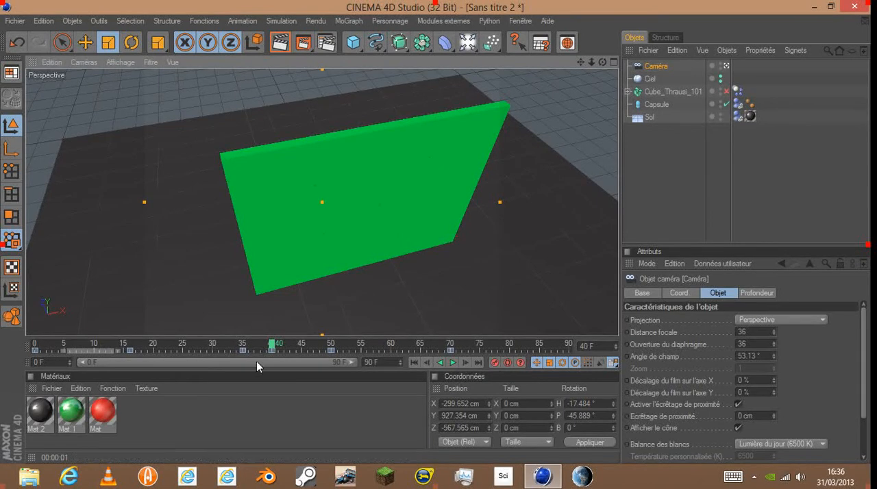
left_click_drag(271, 350, 295, 353)
mouse_move(602, 63)
left_mouse_down()
mouse_move(442, 24)
mouse_move(582, 51)
mouse_move(602, 64)
left_mouse_up()
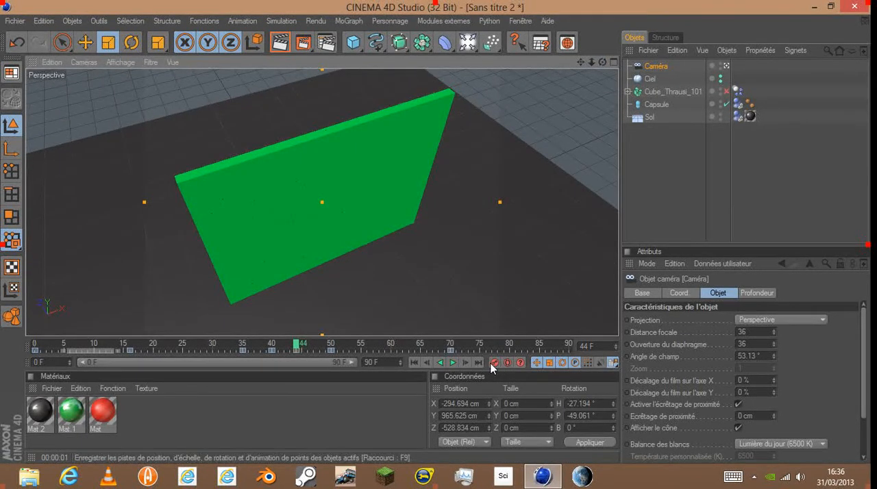
left_click_drag(275, 347, 33, 355)
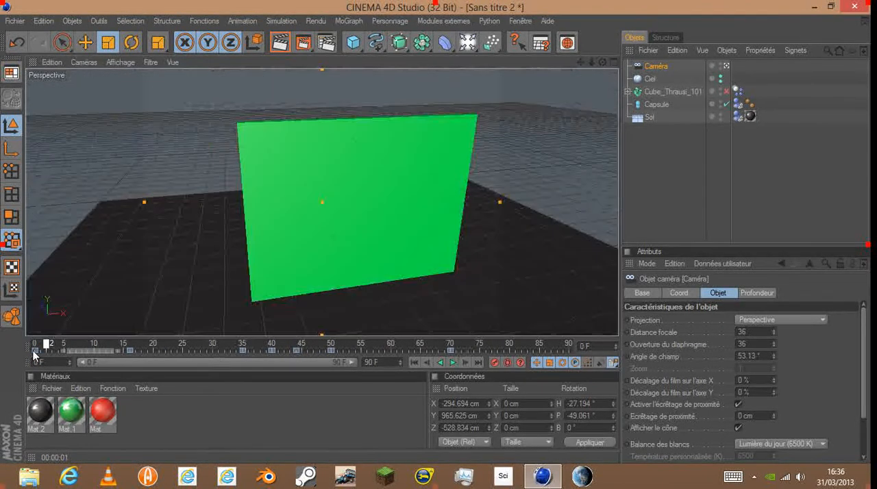
- Set the render output to the HDTV 1080 29.97 preset with all frames (Toutes les images) rendered
left_click(327, 42)
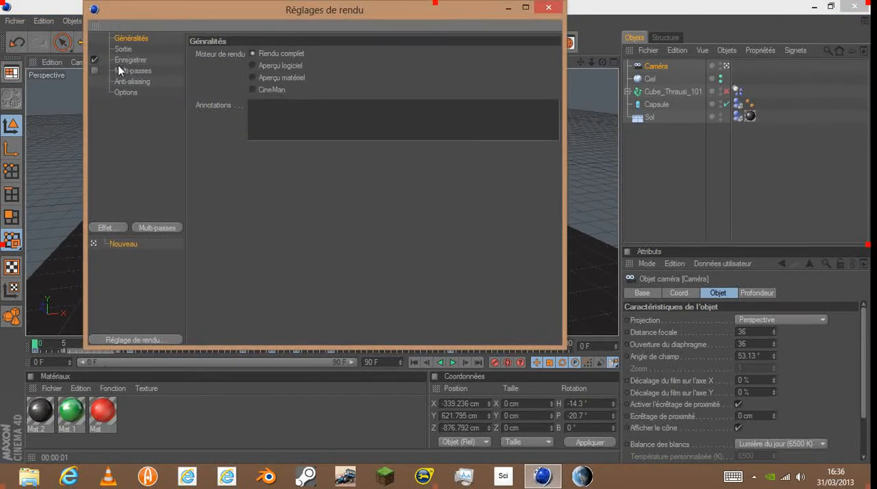
left_click(124, 49)
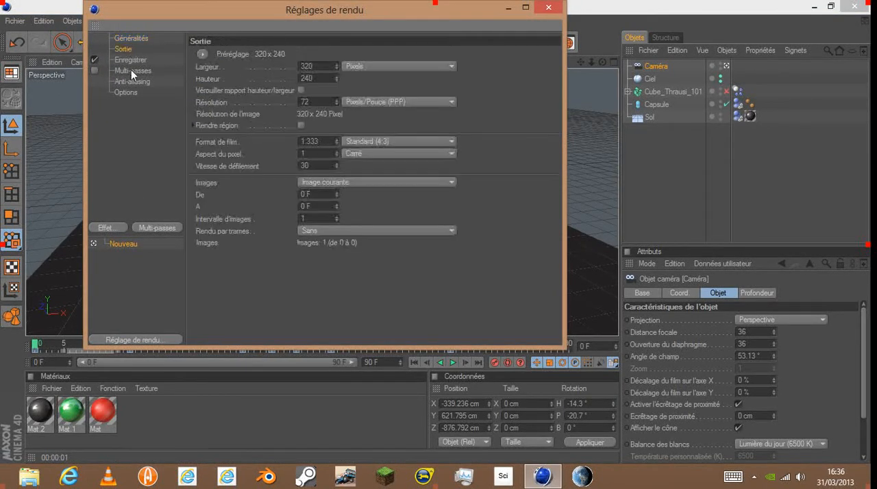
left_click(202, 54)
mouse_move(219, 91)
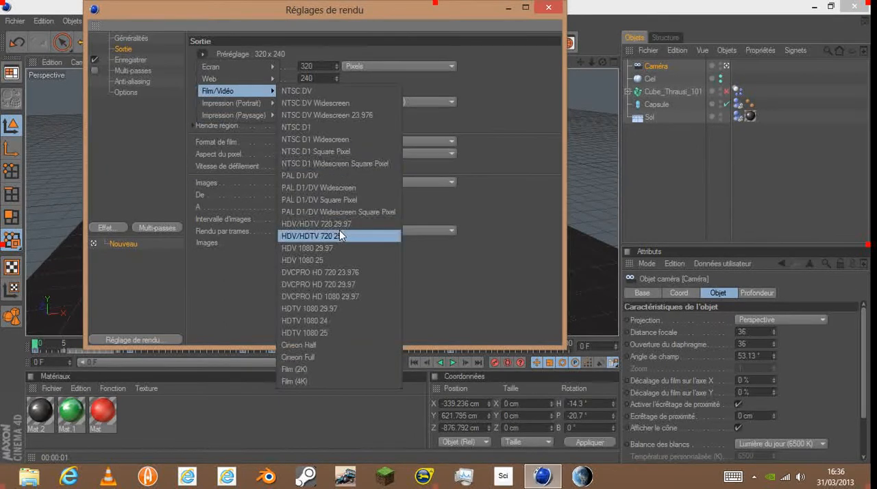
left_click(360, 309)
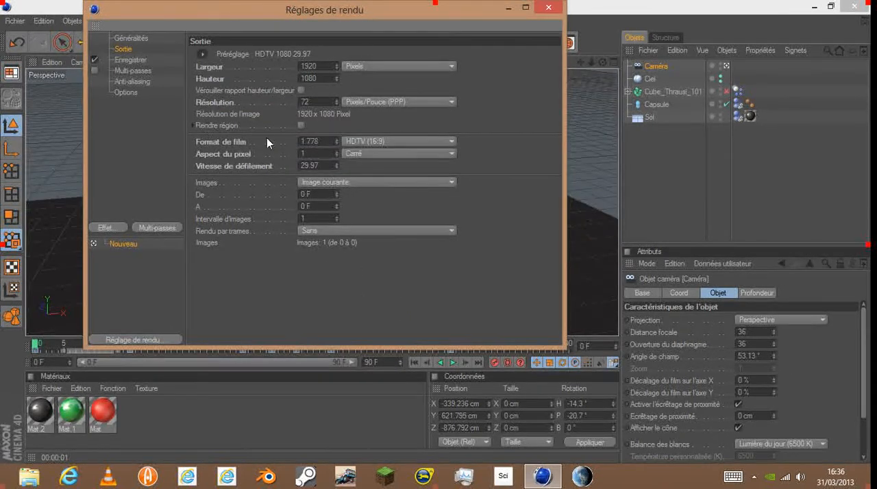
left_click(342, 183)
left_click(329, 219)
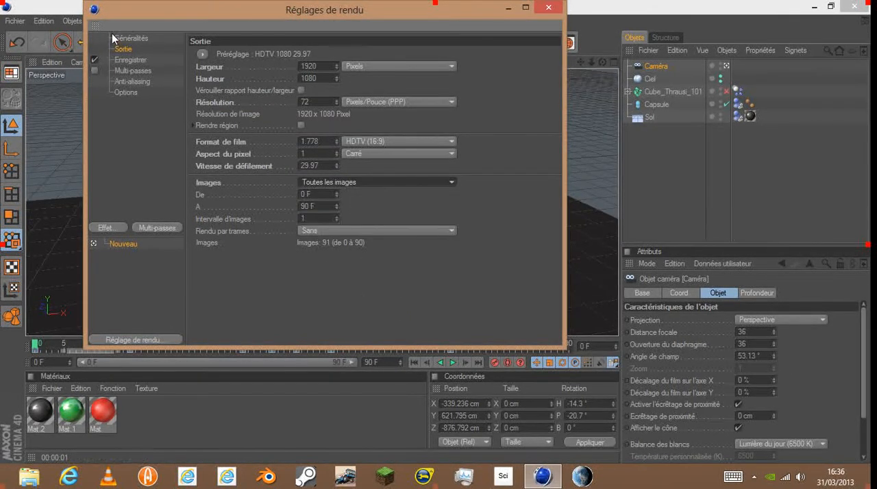
- Set the render's save path to a file named "balle mur" in the anim 3d folder of the Vidéos library
left_click(132, 60)
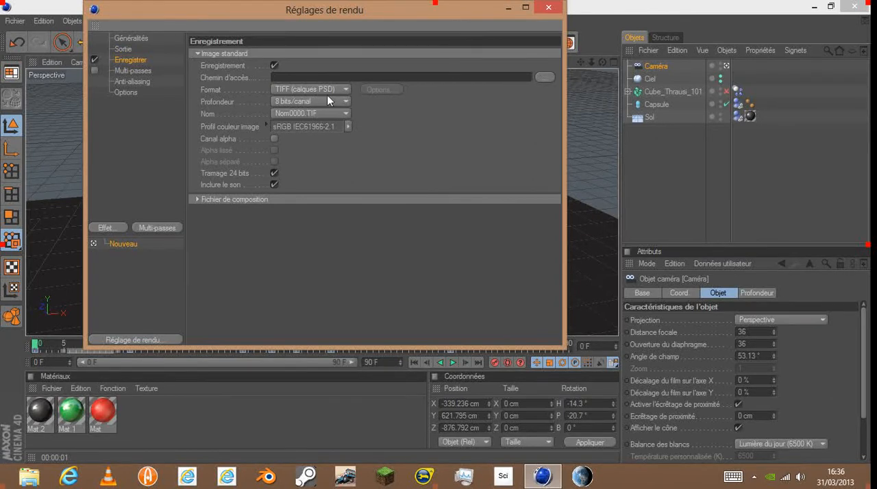
left_click(546, 77)
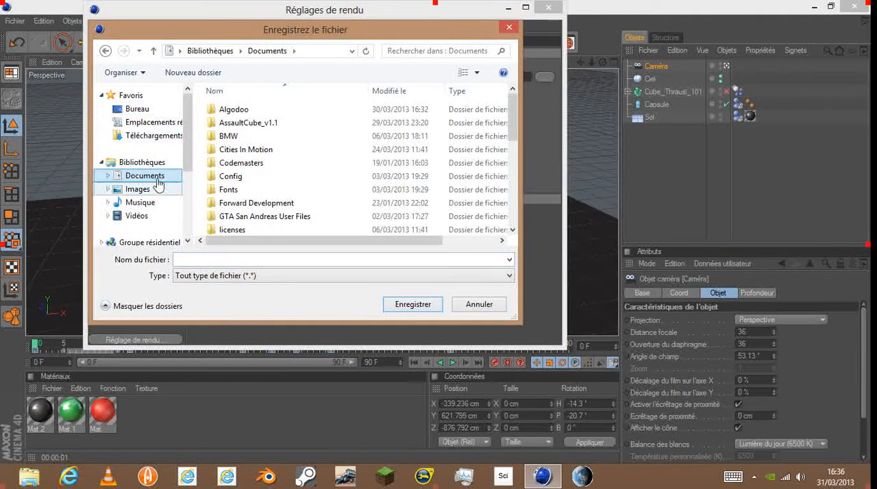
left_click(154, 216)
double_click(237, 122)
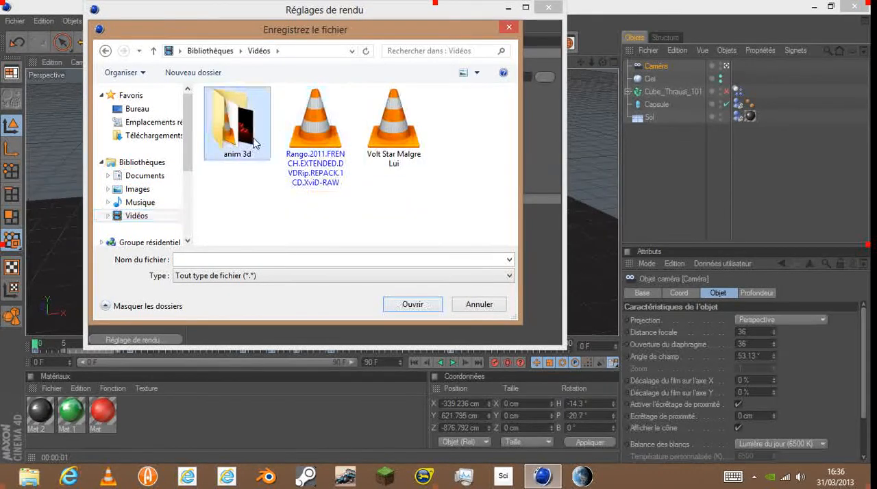
left_click(300, 277)
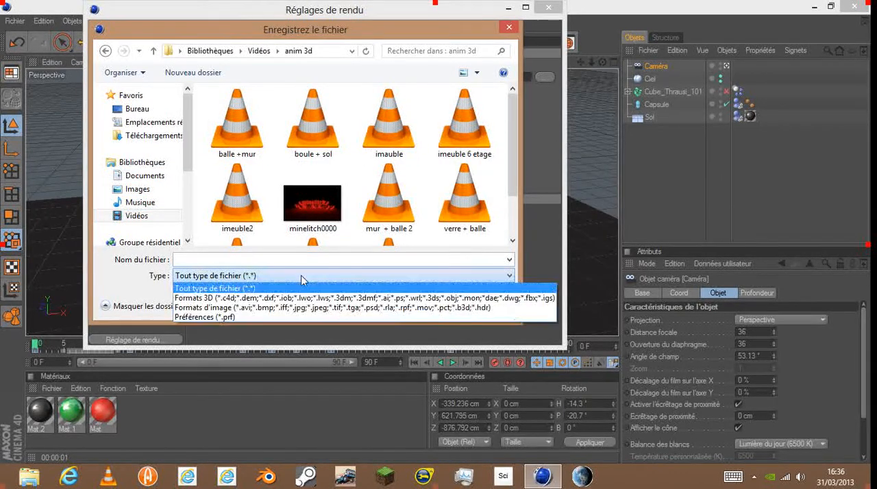
left_click(298, 259)
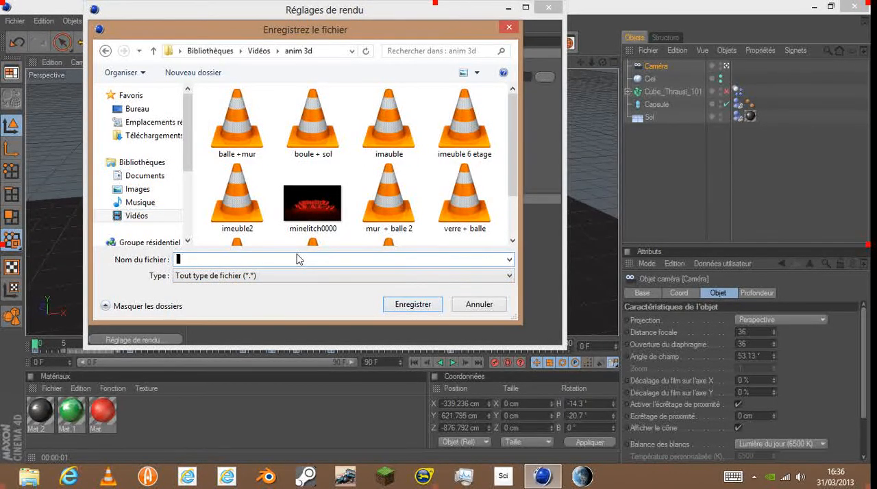
type("baa")
key("BackSpace")
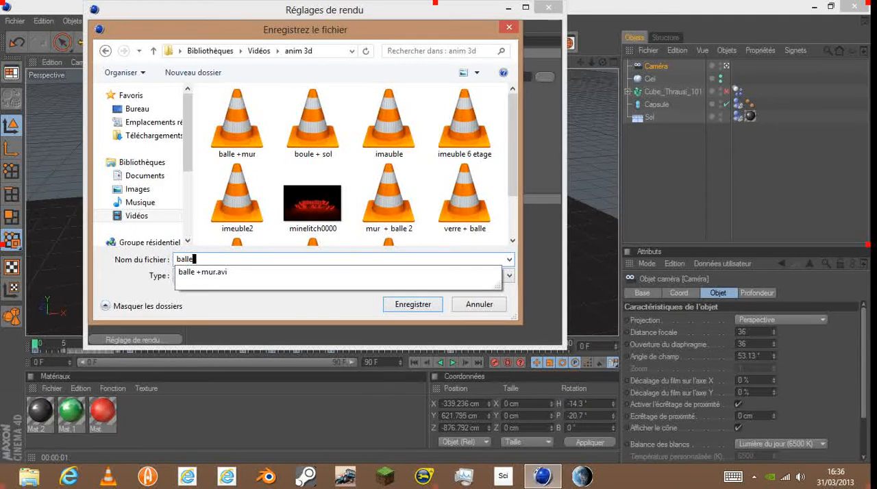
type("lle mur")
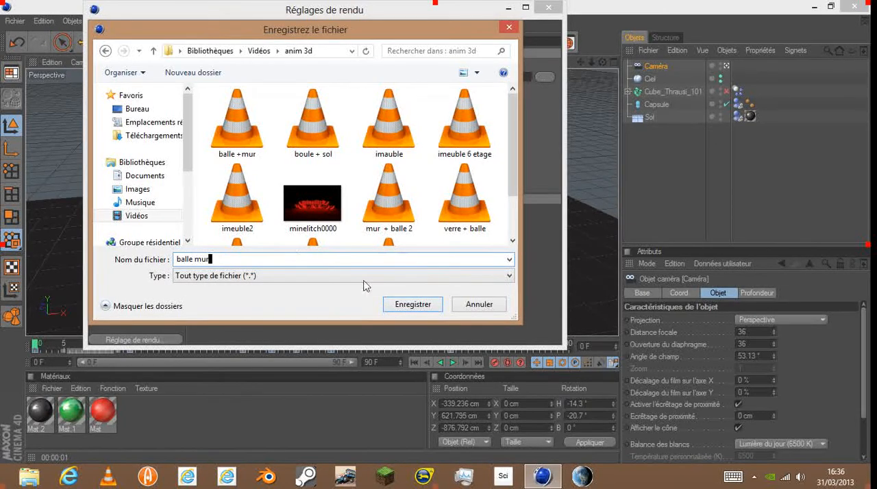
left_click(412, 304)
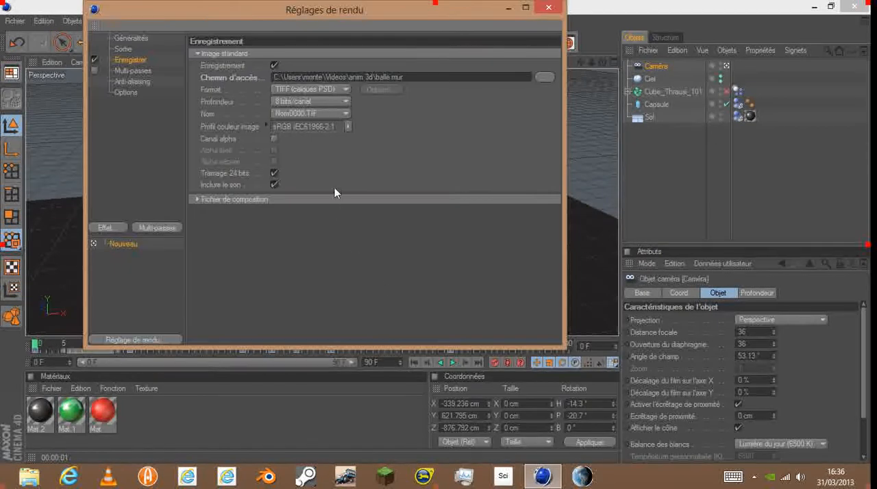
- Set the output format to Film AVI and the anti-aliasing to Au mieux, and close the render settings
left_click(324, 87)
left_click(304, 286)
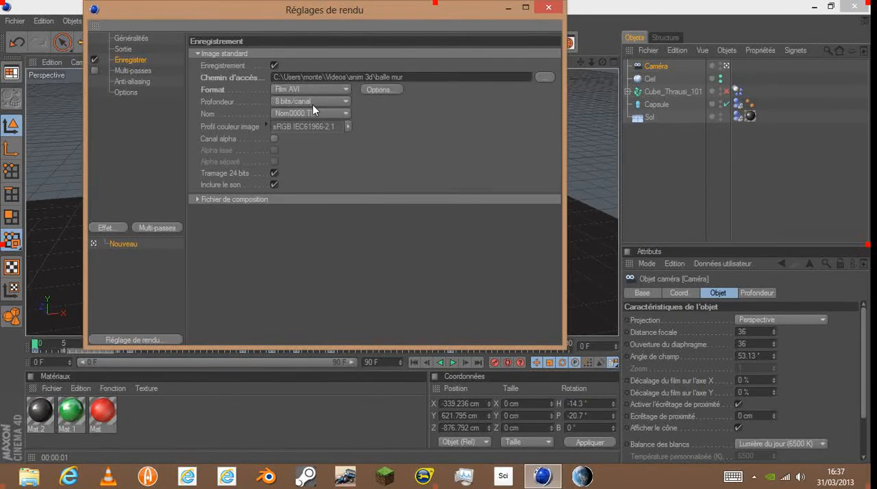
left_click(132, 82)
left_click(308, 54)
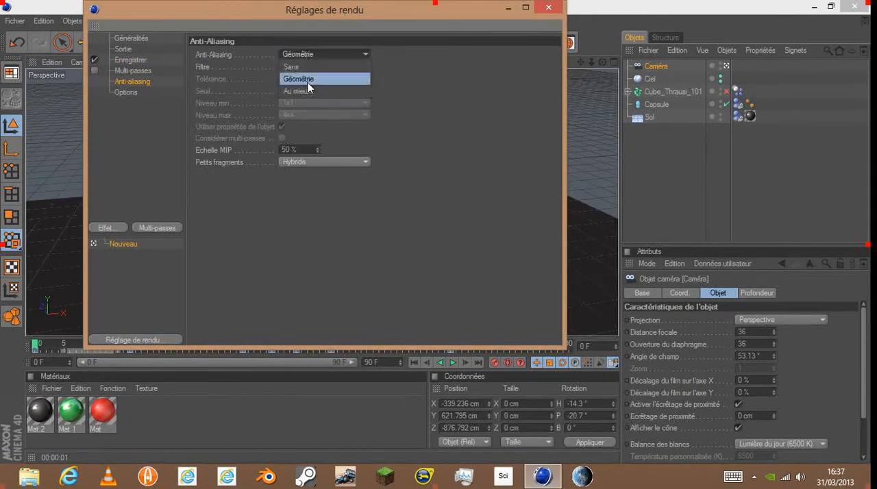
left_click(309, 91)
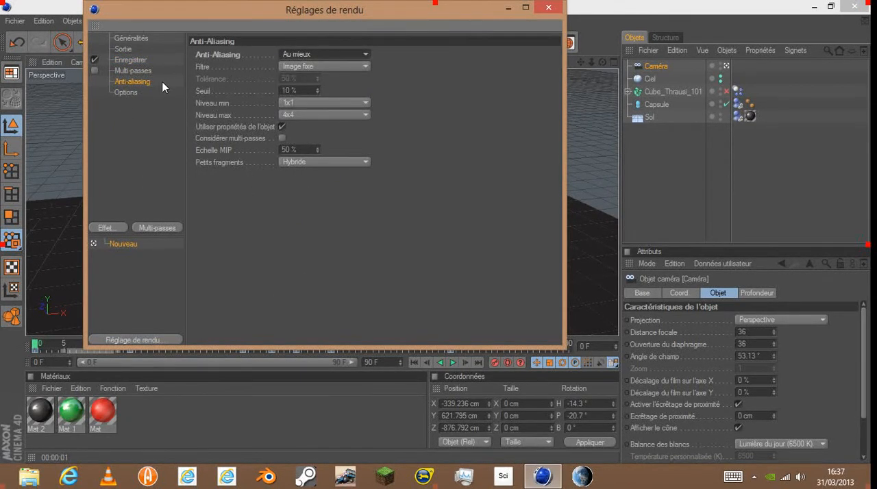
left_click(549, 7)
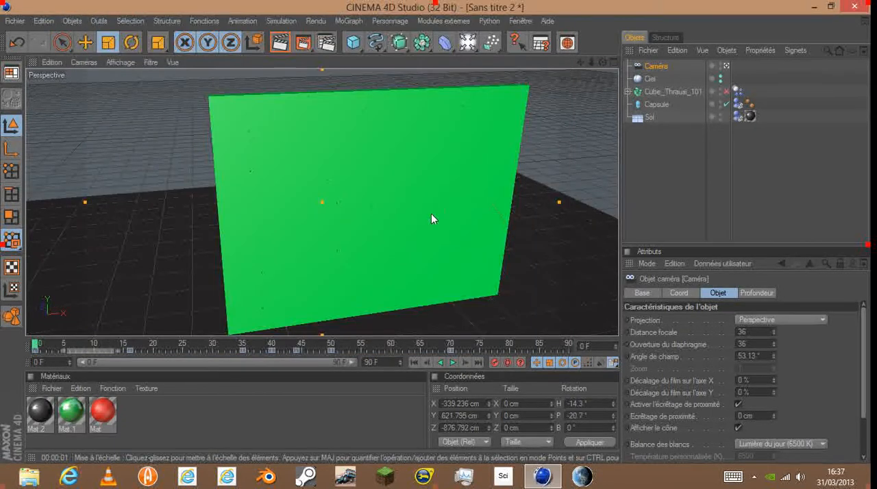
- Preview the shattering animation from frame 0, rewind it, and render the active view at the first frame
left_click_drag(322, 346, 38, 363)
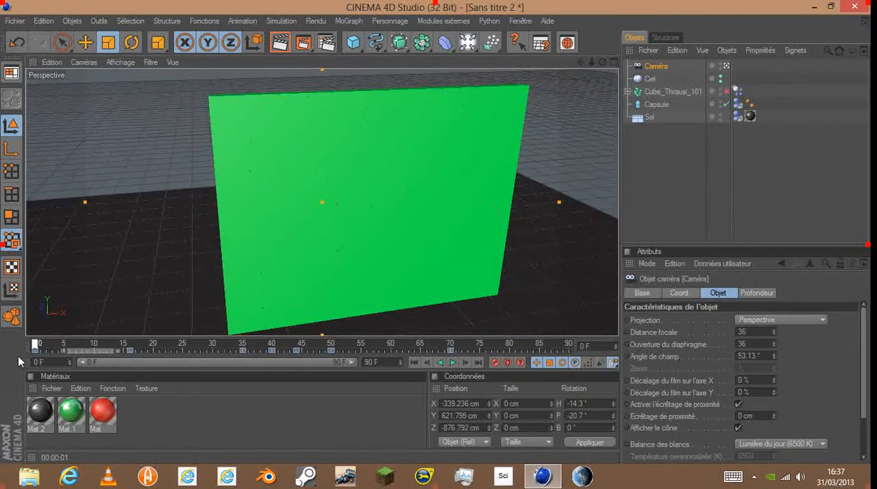
left_click(451, 363)
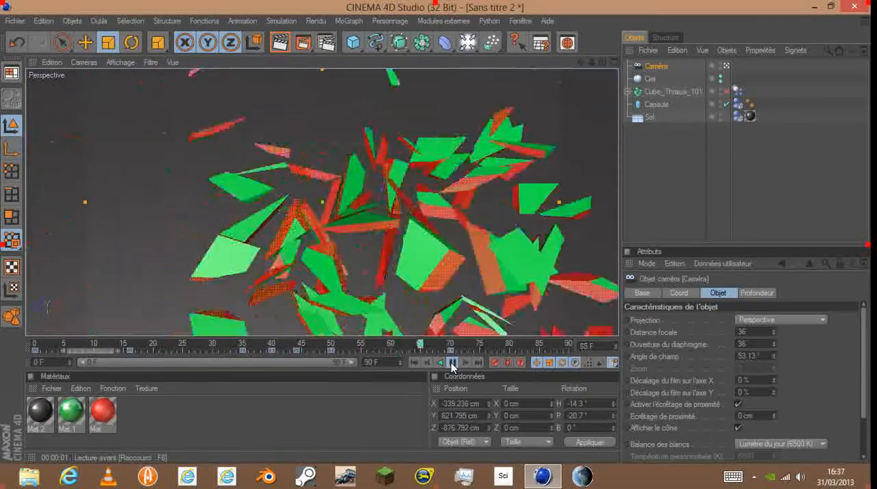
left_click(453, 363)
left_click(413, 363)
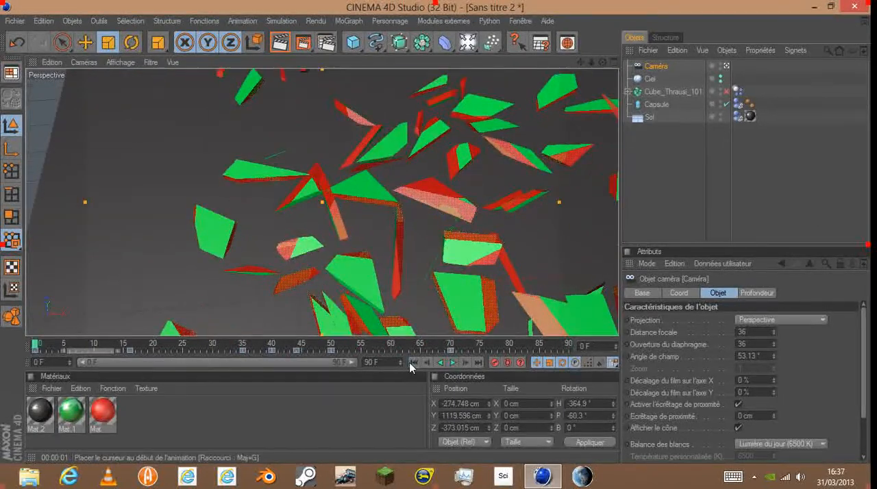
left_click(282, 43)
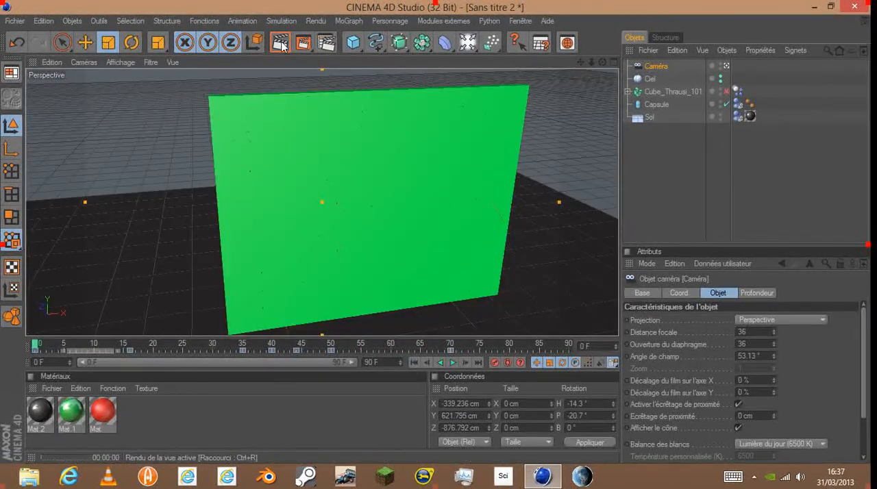